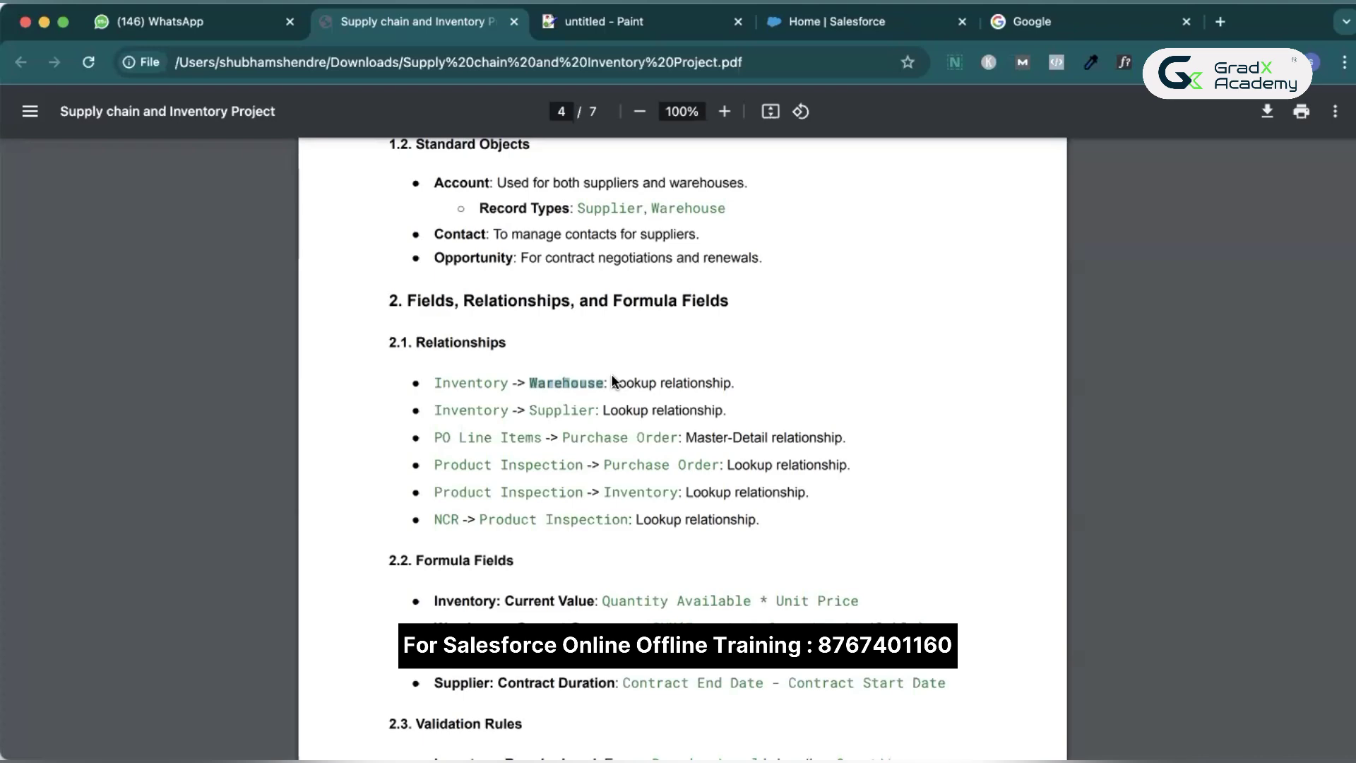
- Review the Inventory object's fields in the project PDF, especially the Location lookup to Warehouse, and its entry in the Relationships section
scroll(613, 382, "up", 20)
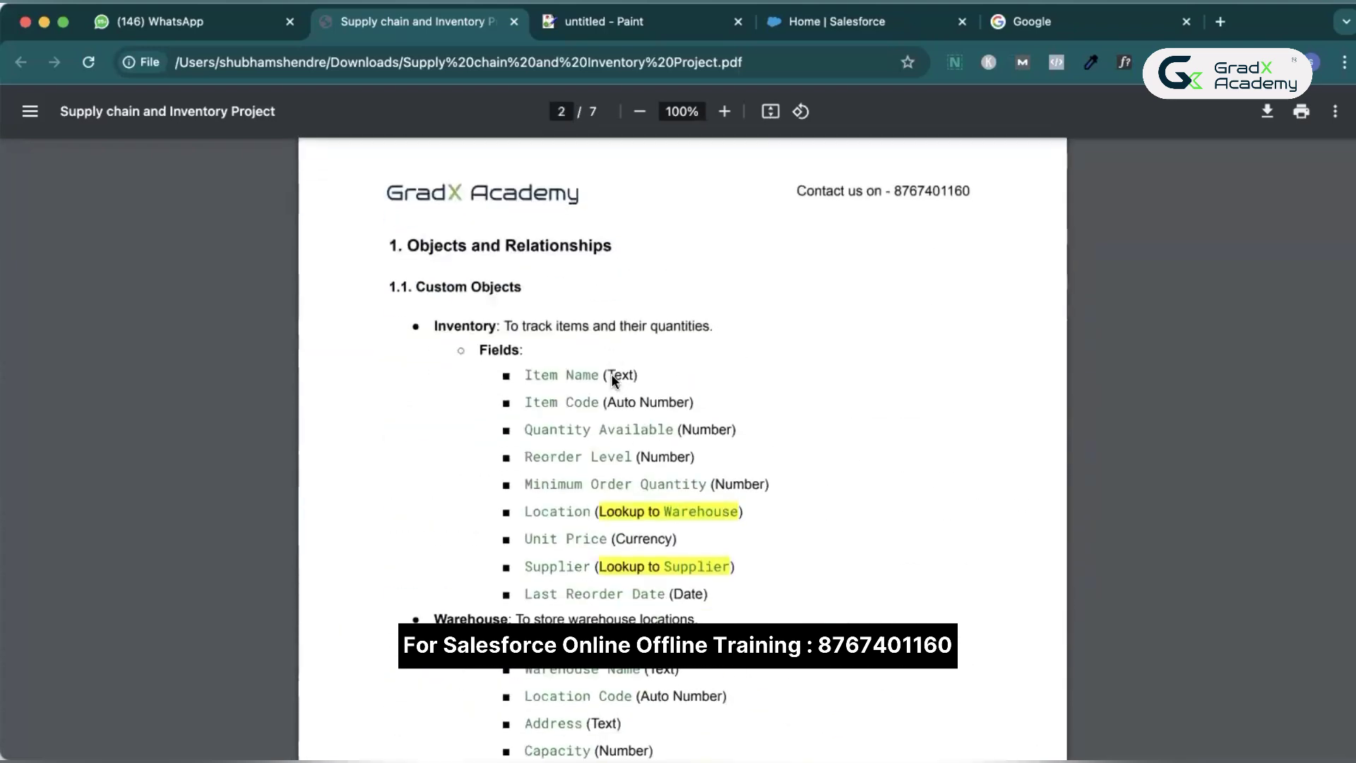
scroll(612, 377, "down", 3)
triple_click(680, 413)
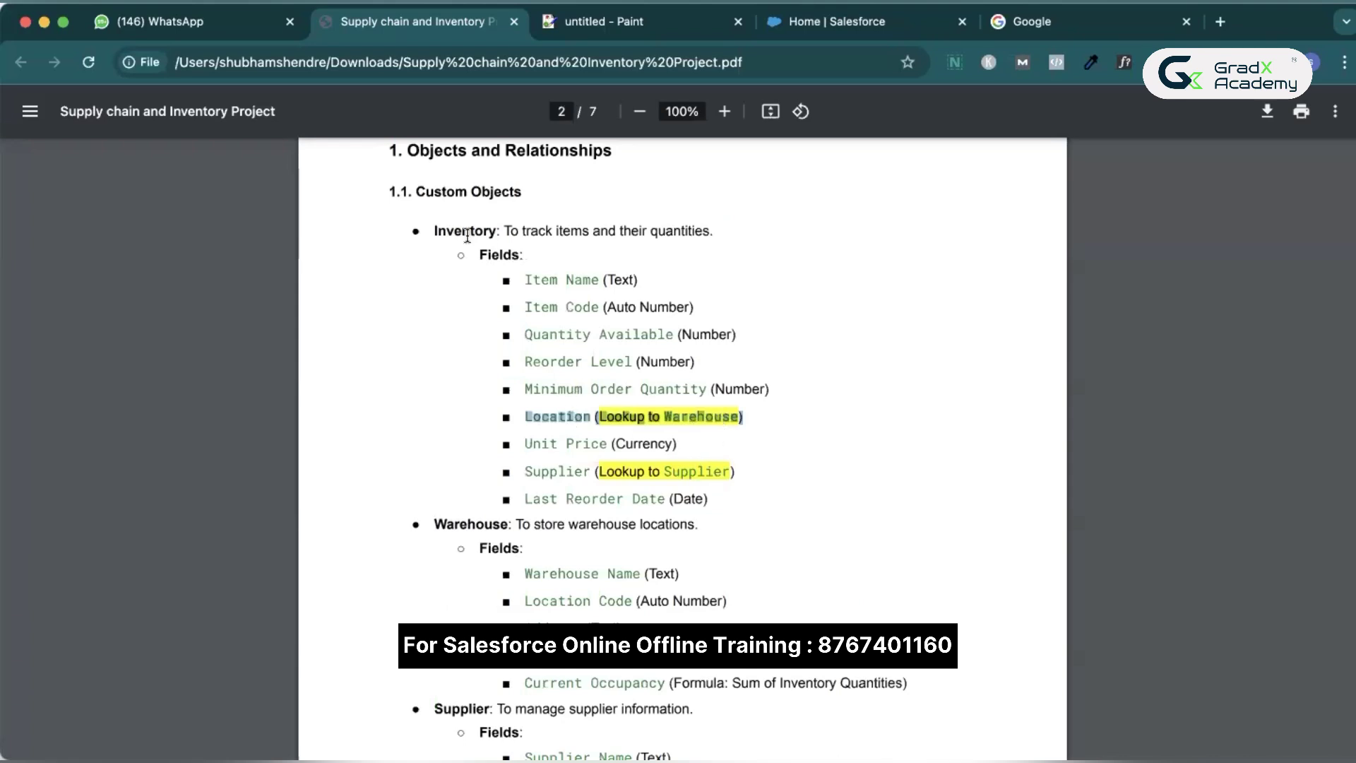
left_click_drag(435, 231, 492, 234)
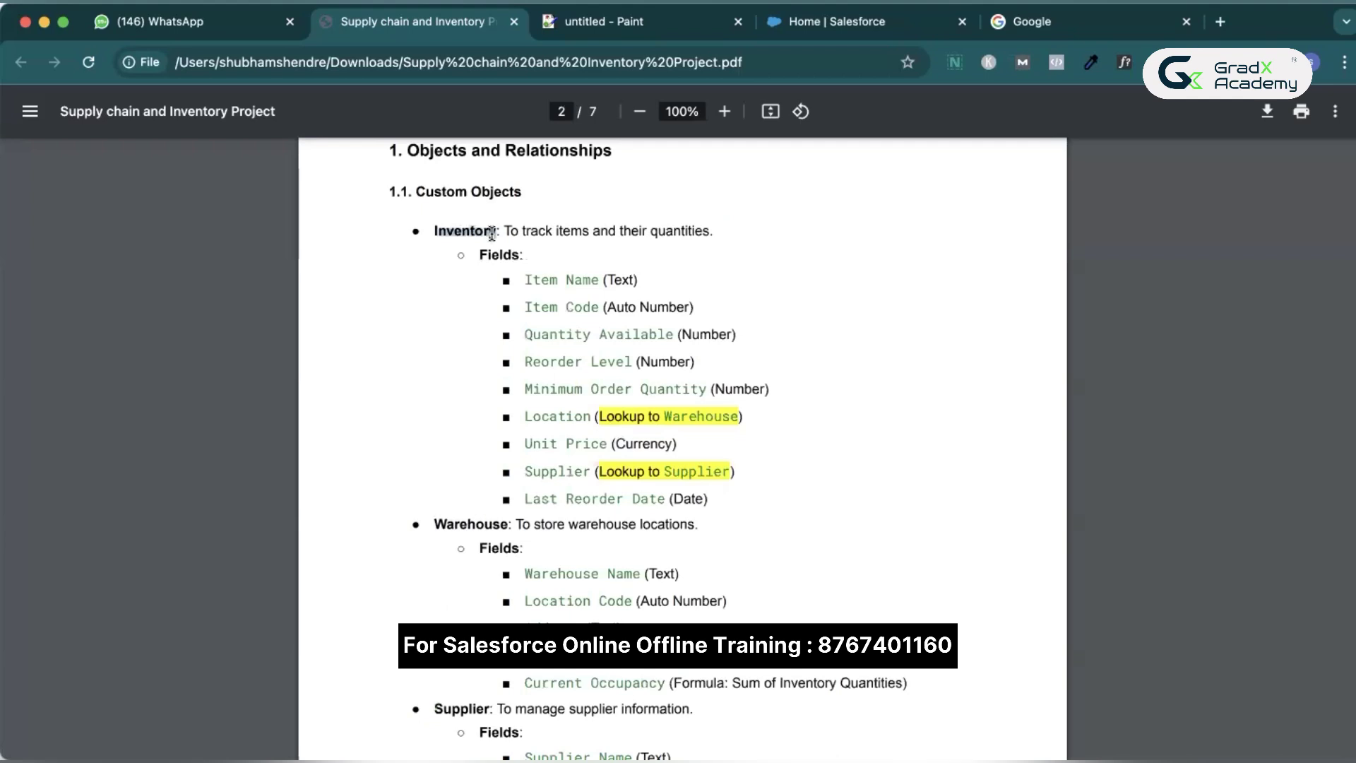
triple_click(567, 420)
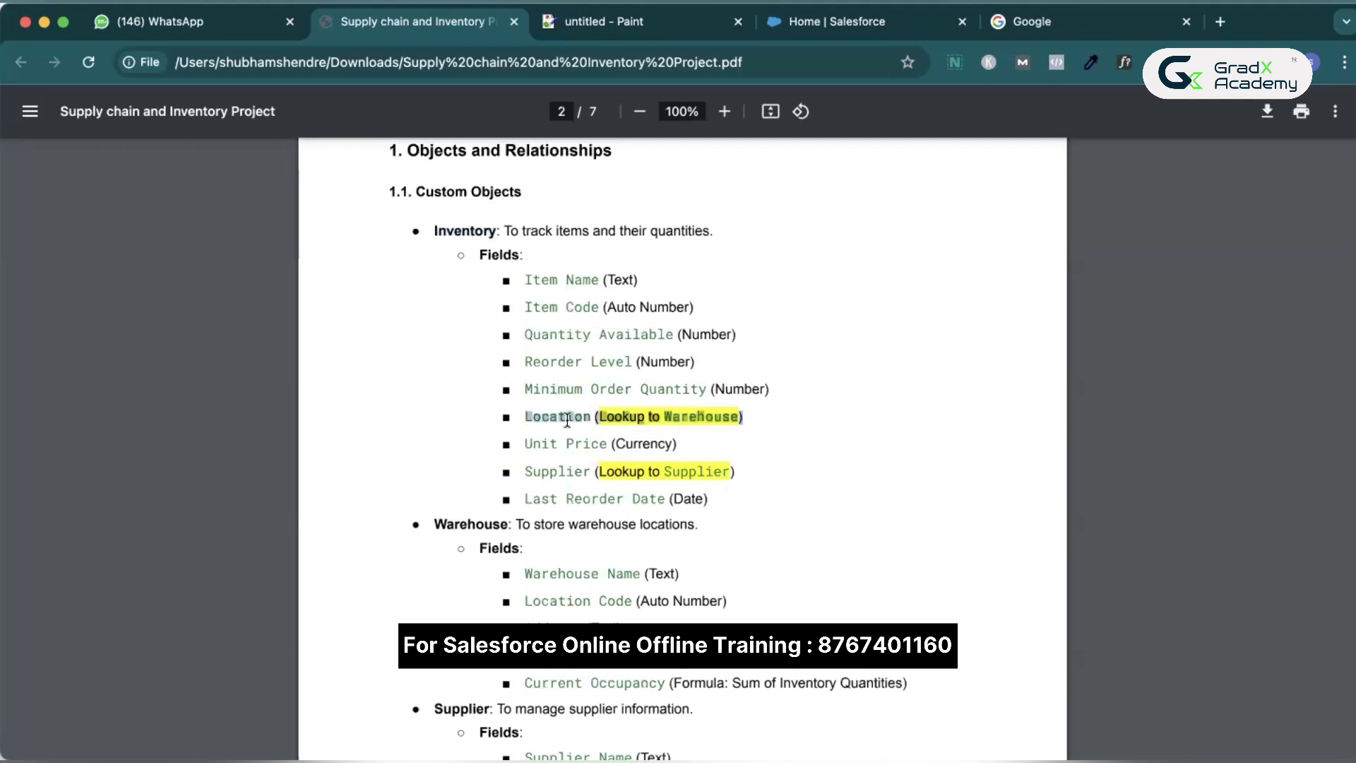
double_click(567, 420)
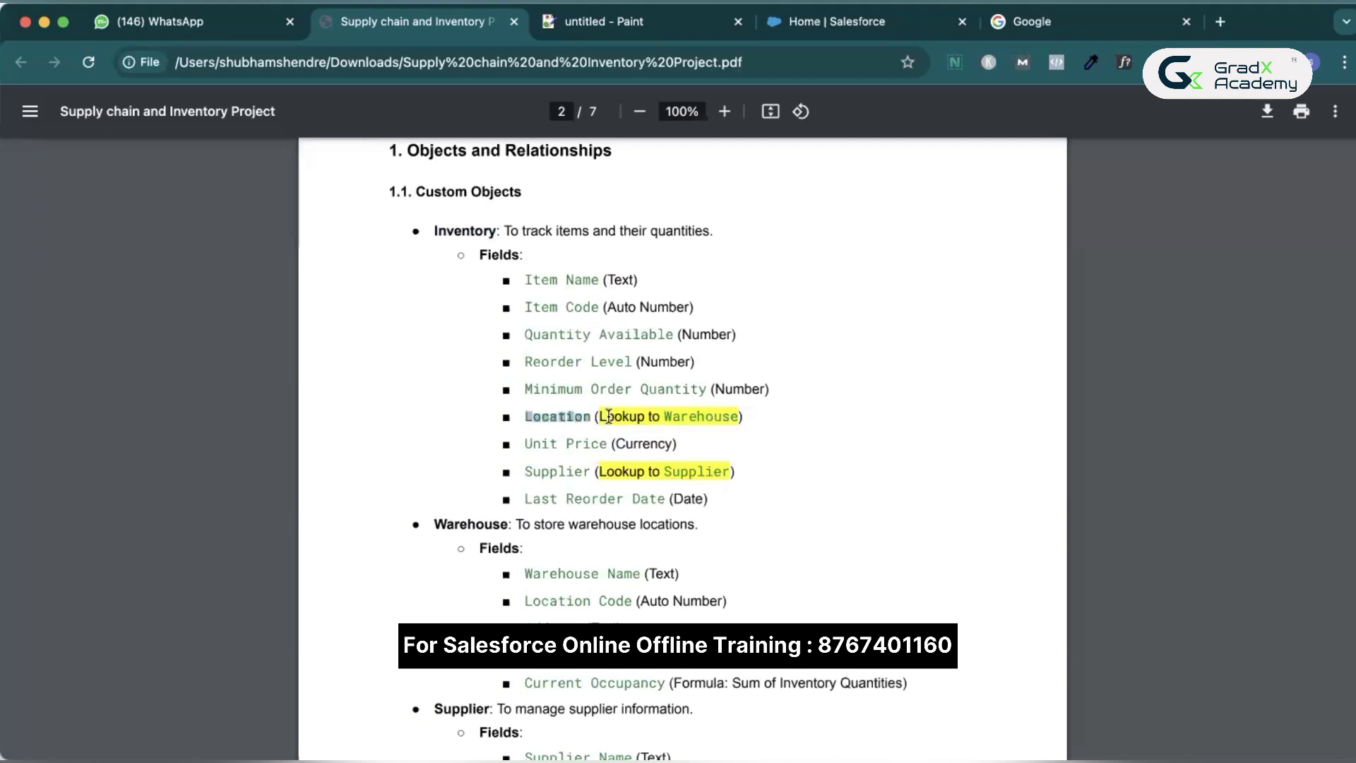
double_click(701, 416)
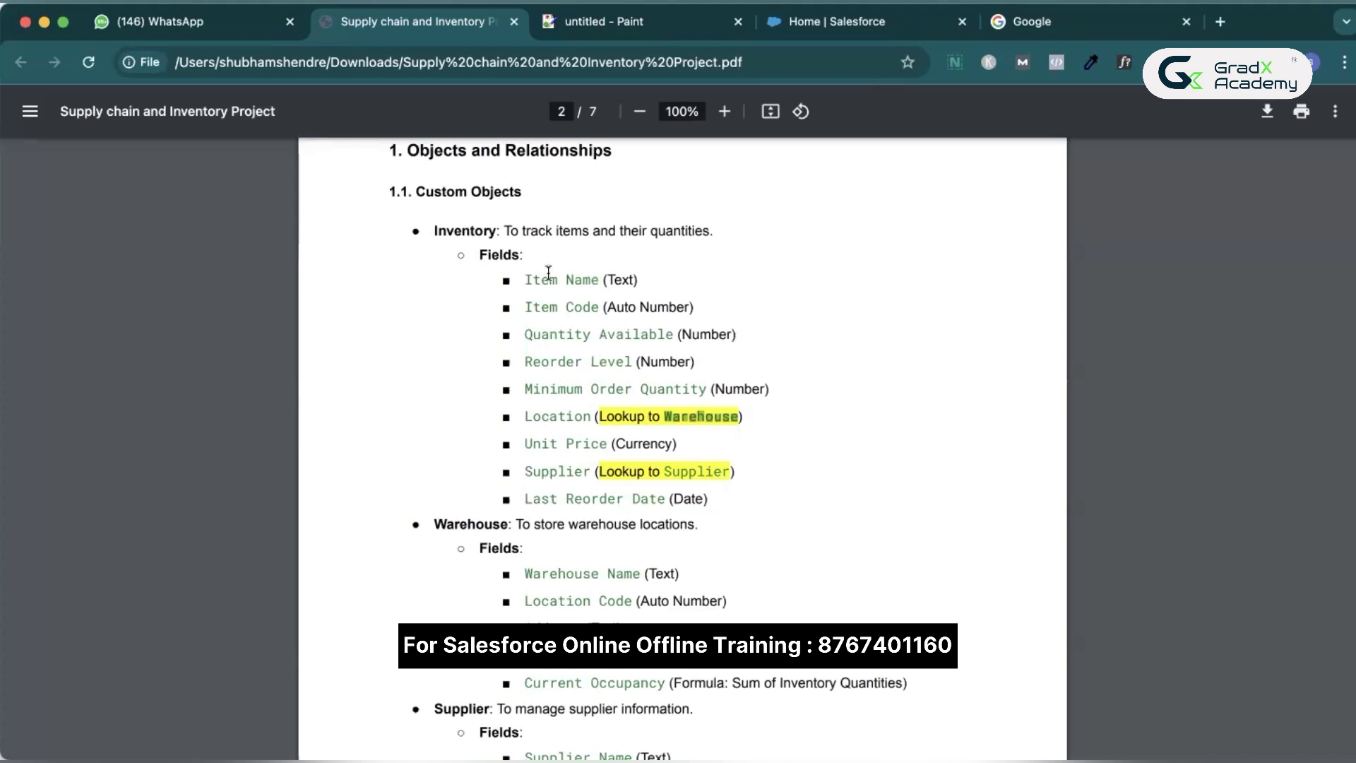
left_click(545, 413)
double_click(546, 414)
double_click(697, 415)
double_click(569, 414)
scroll(571, 414, "down", 20)
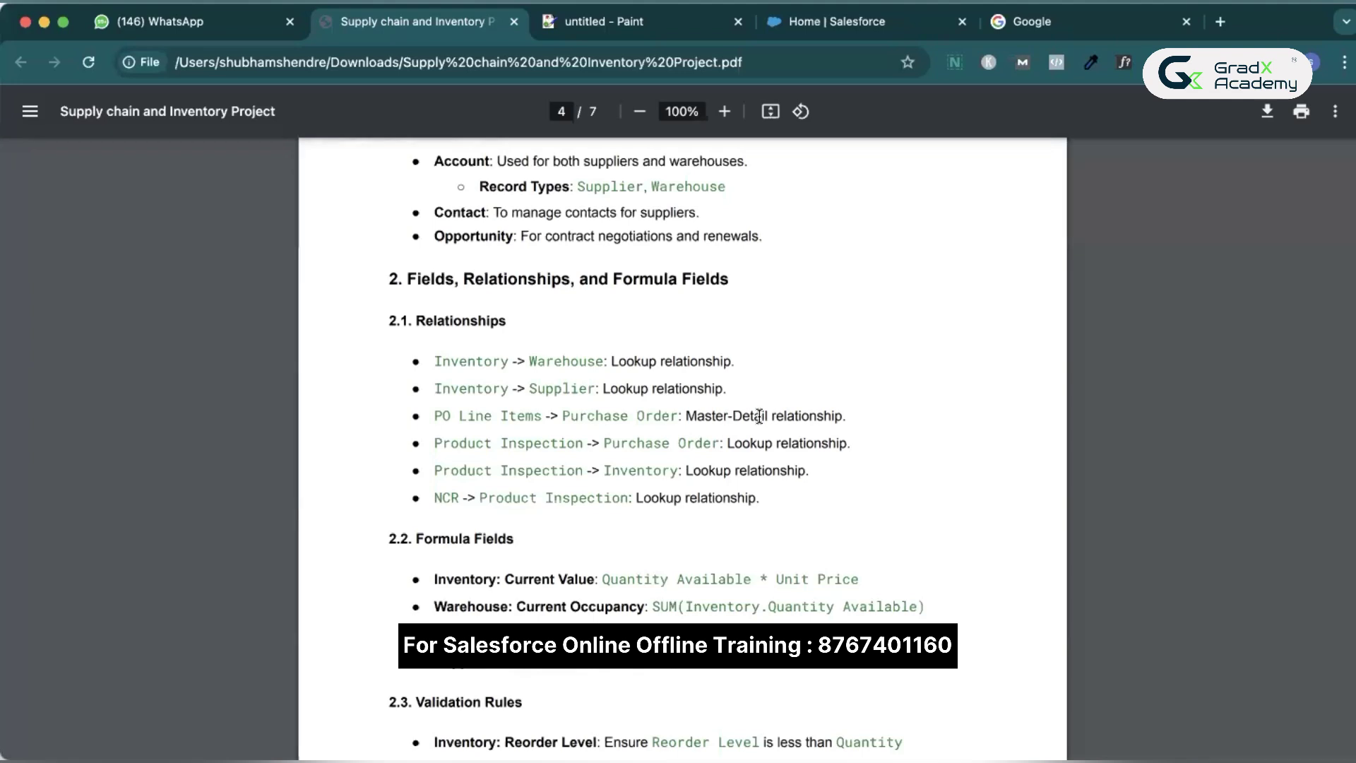
double_click(479, 361)
- Switch to Salesforce and open the Supply Chain Application
left_click(781, 34)
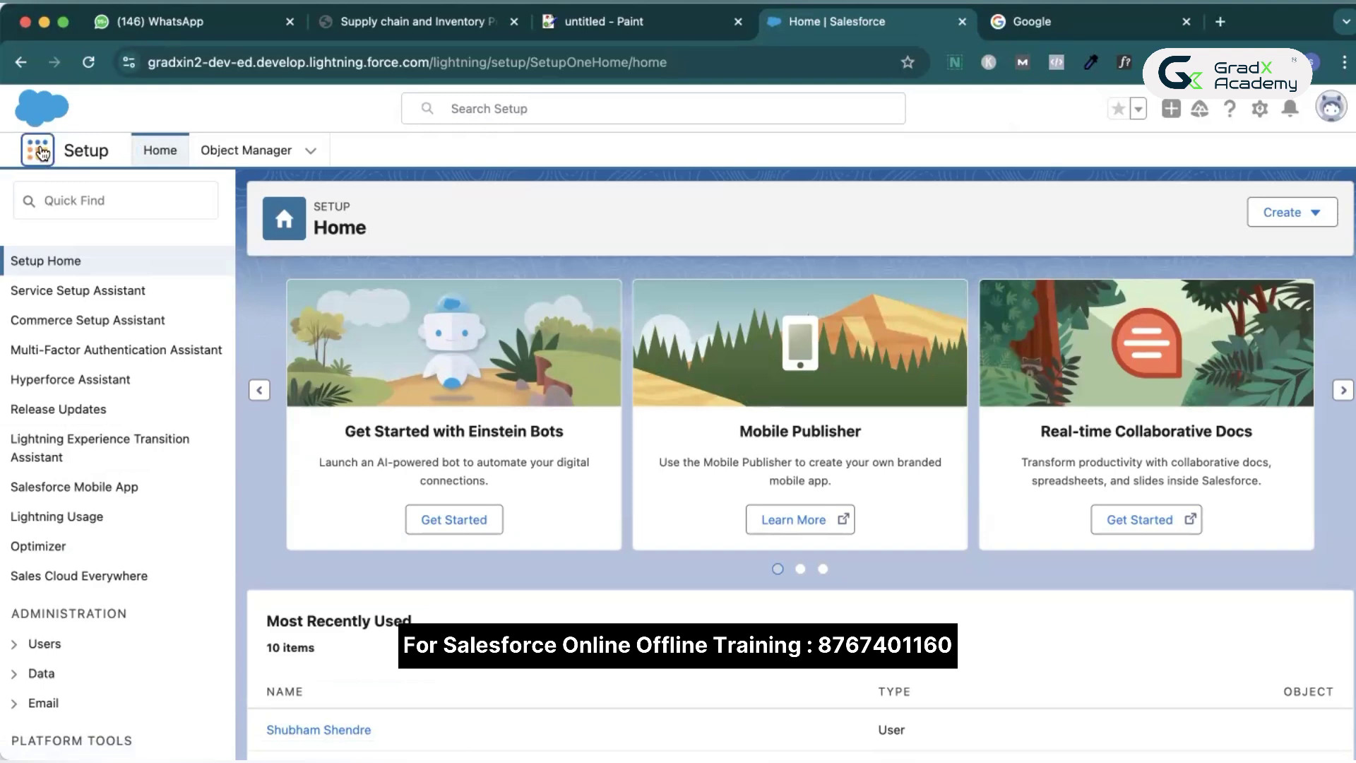
left_click(43, 150)
left_click(68, 510)
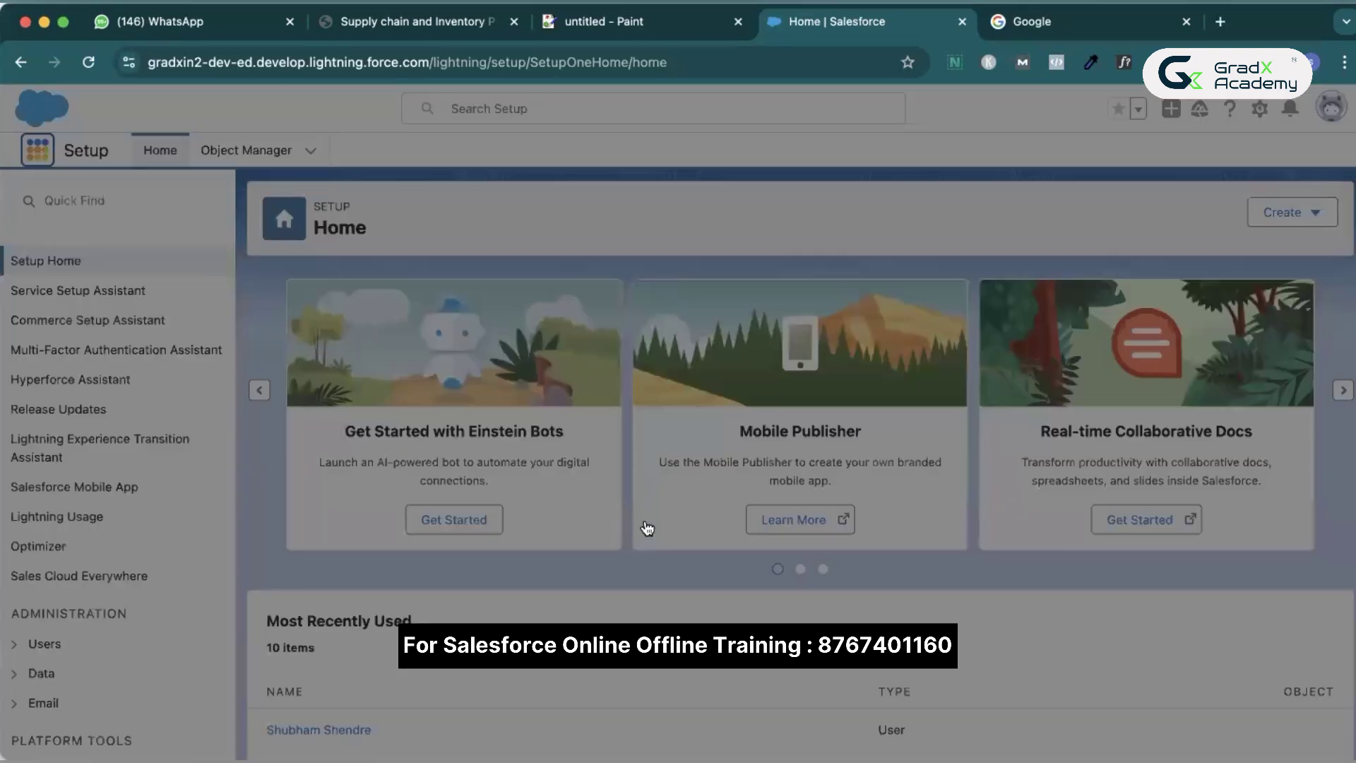
scroll(531, 477, "down", 3)
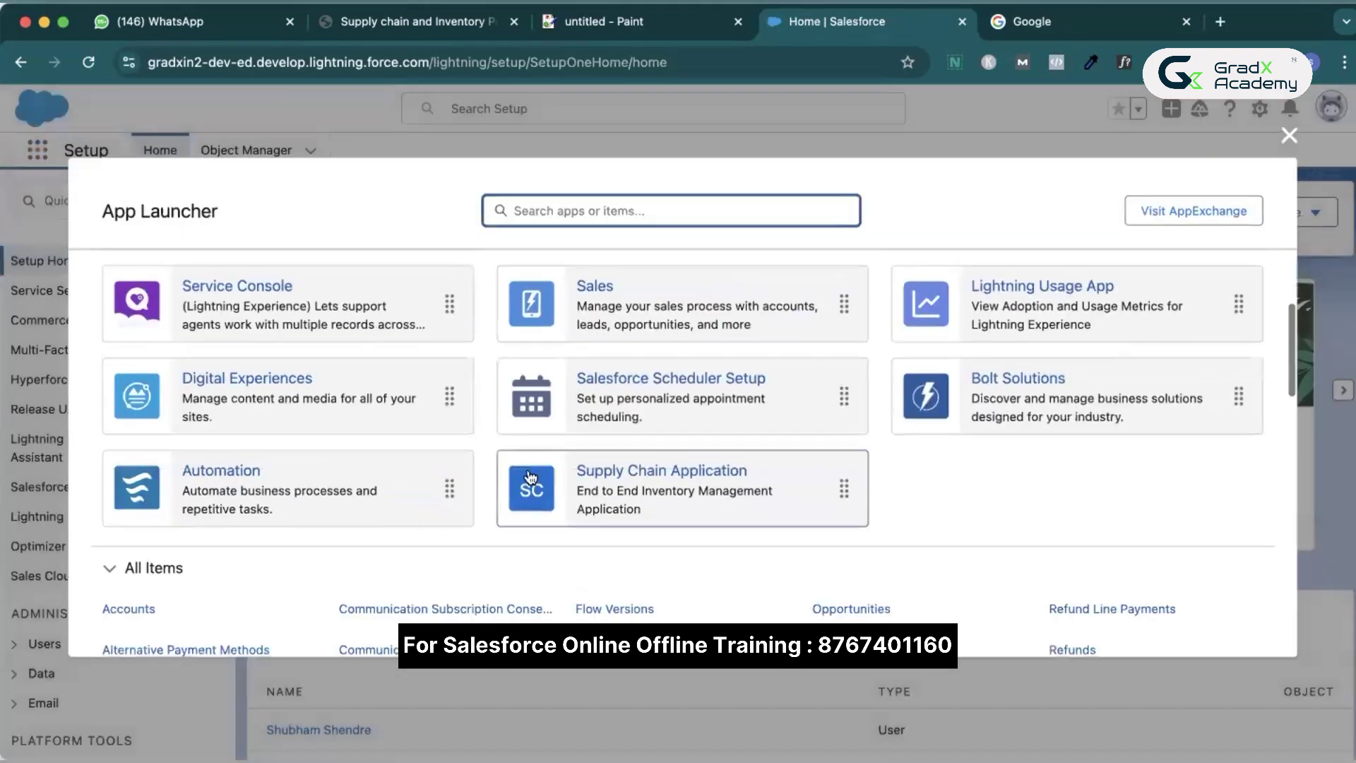
left_click(676, 469)
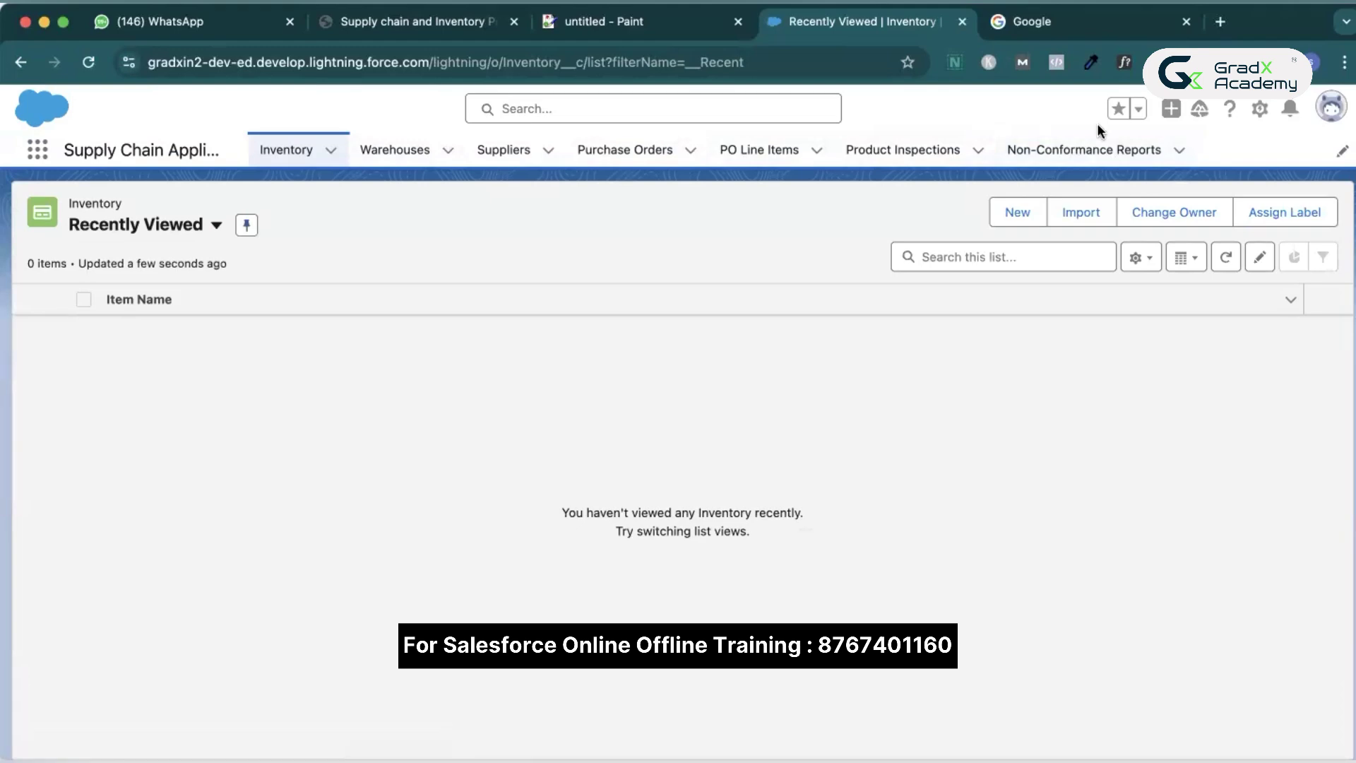
- Open Setup's Object Manager, find the Inventory custom object and show its fields and relationships
left_click(1260, 108)
left_click(1223, 161)
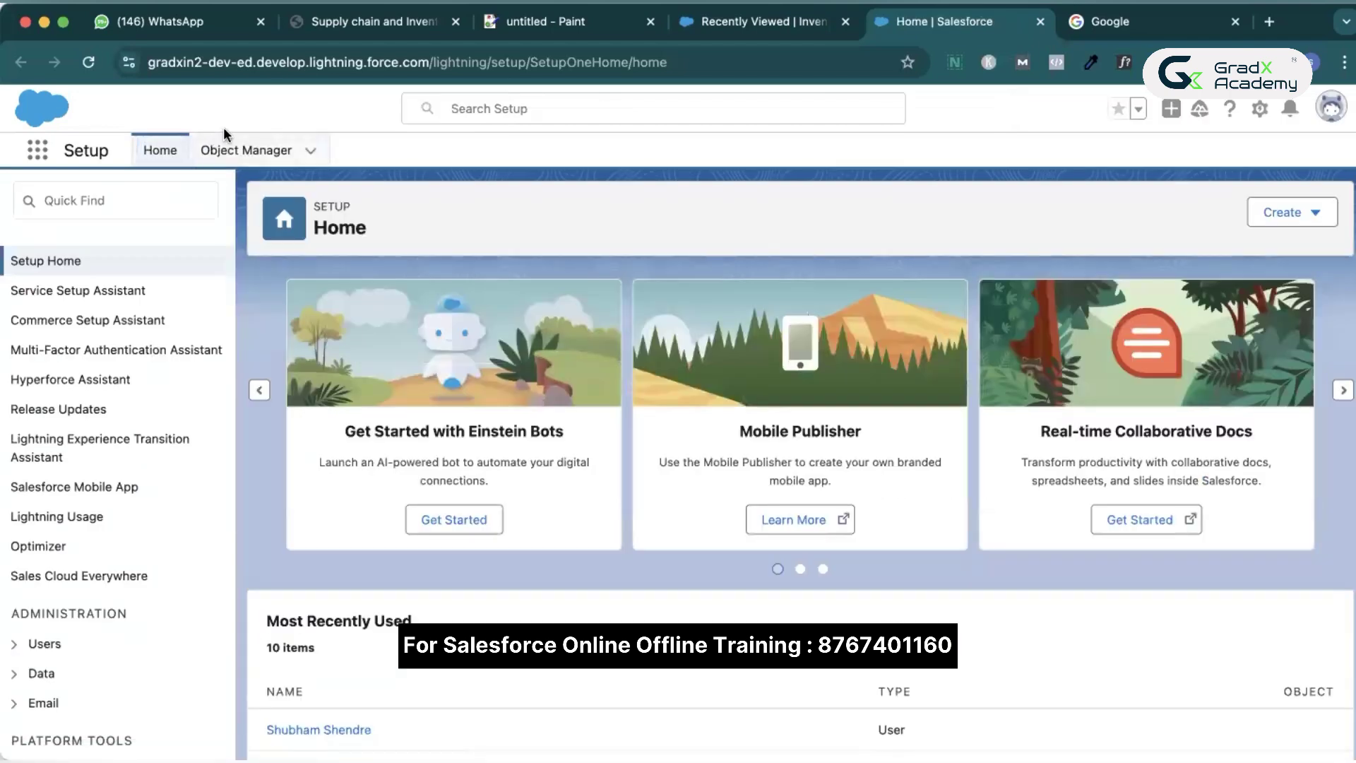
left_click(211, 150)
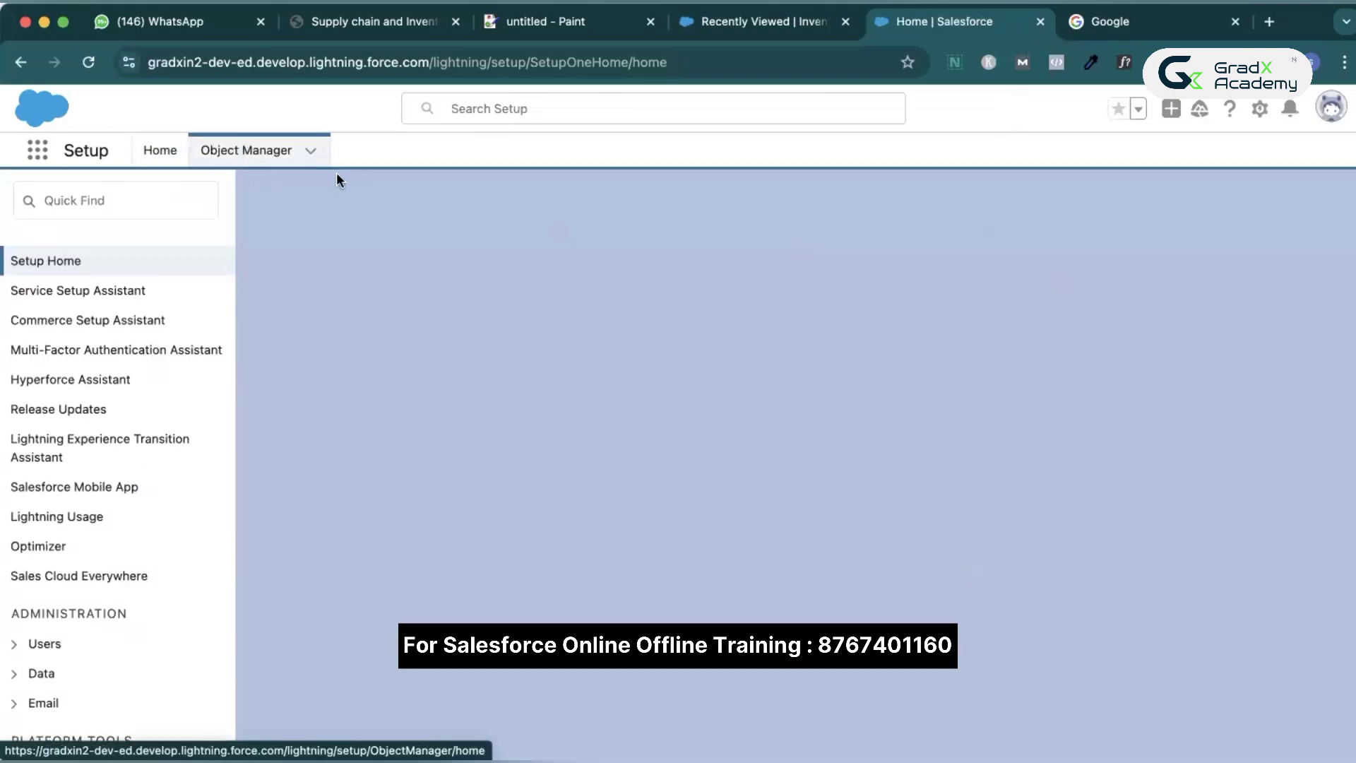
left_click(282, 163)
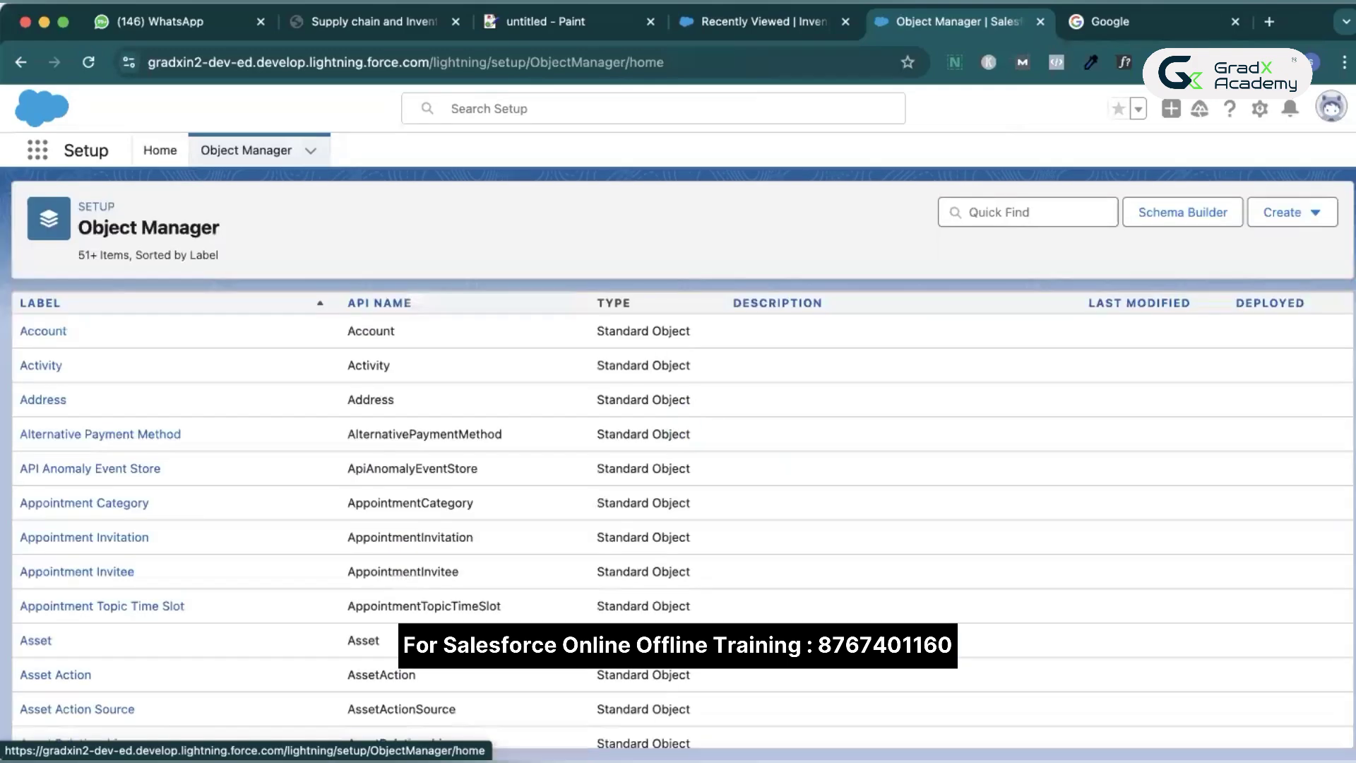
left_click(1027, 212)
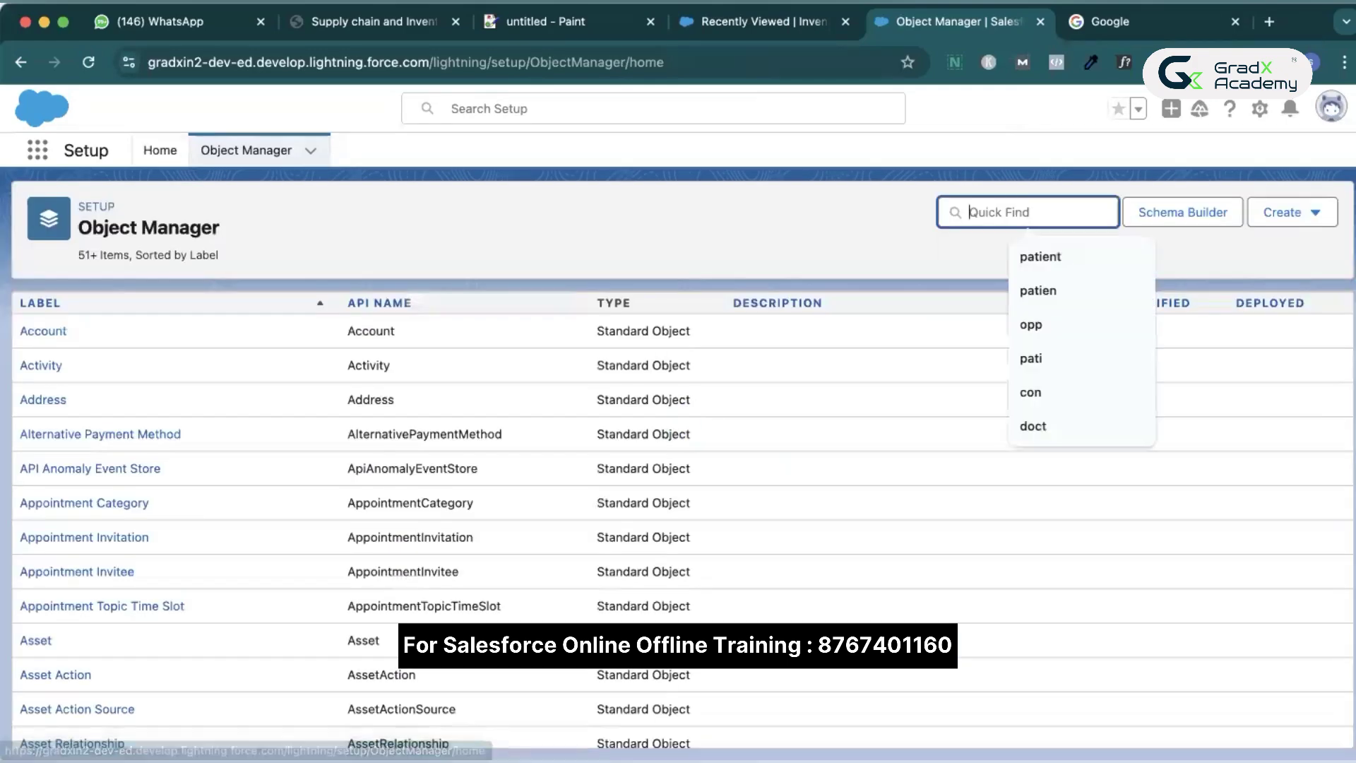
type("Inven")
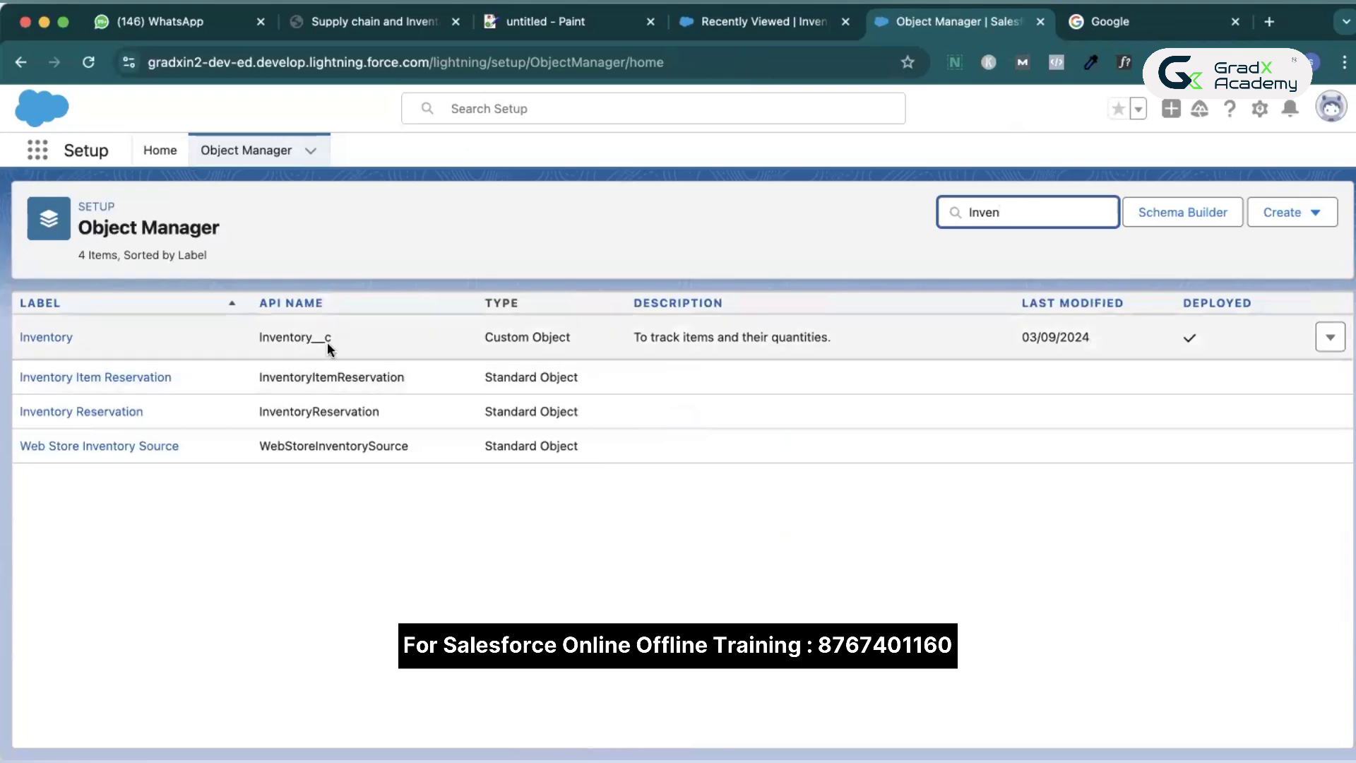
left_click(51, 345)
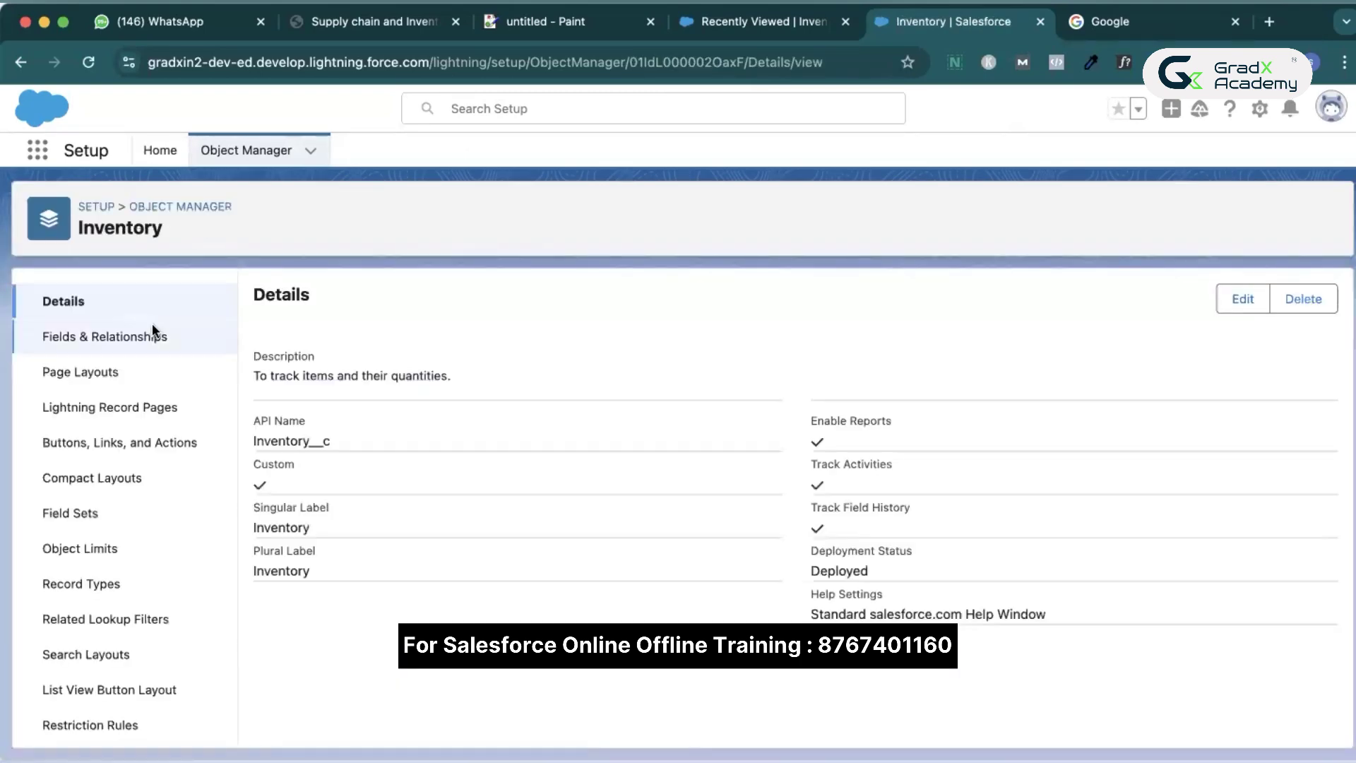
left_click(154, 336)
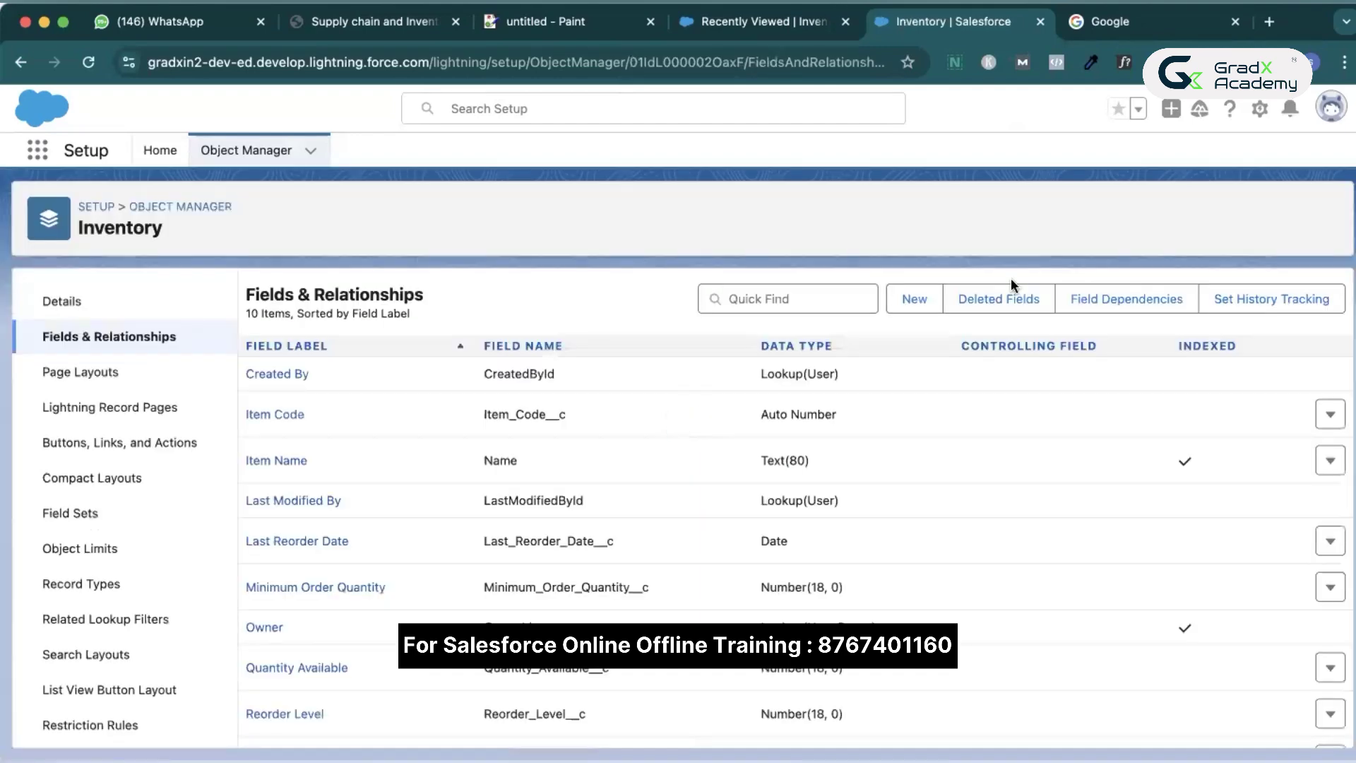
- Start a new Lookup Relationship field on the Inventory object and close the Supply Chain Application page
left_click(926, 299)
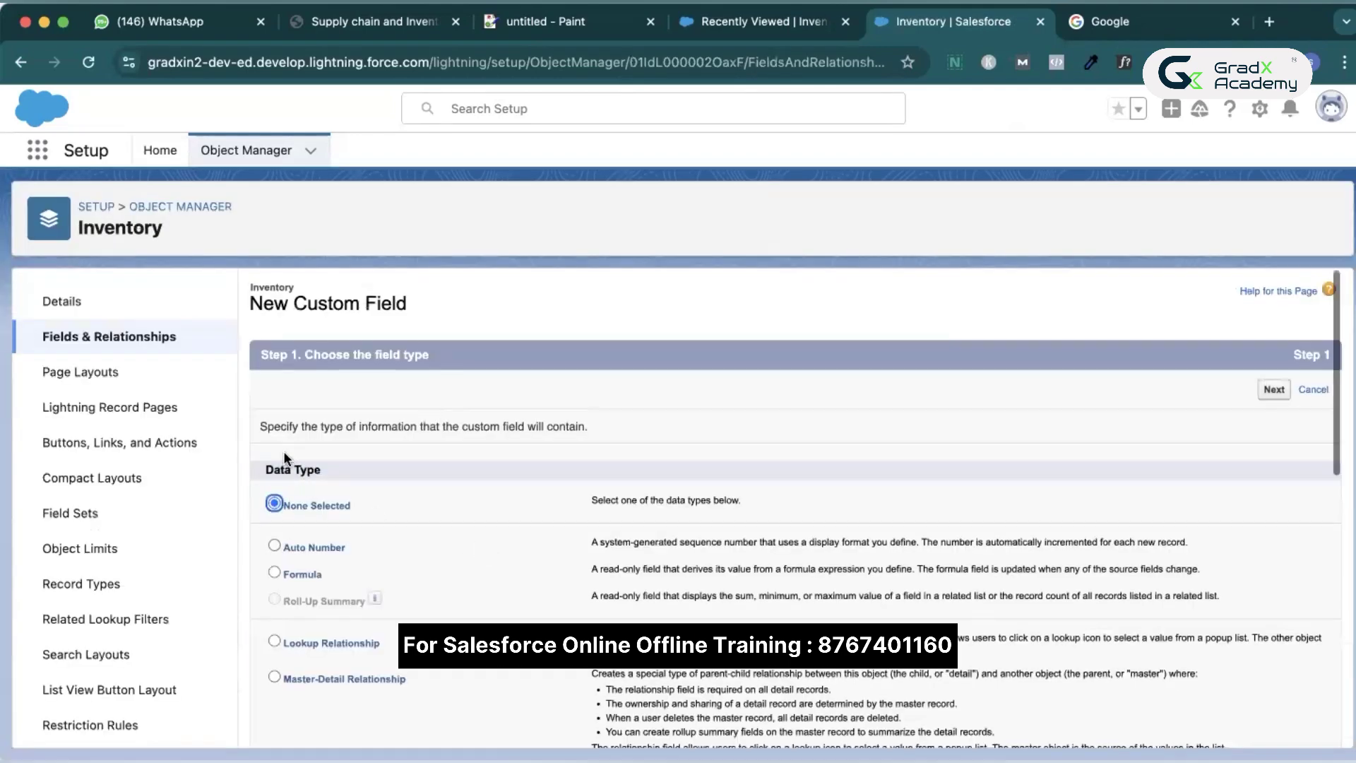
scroll(280, 441, "down", 3)
left_click(275, 418)
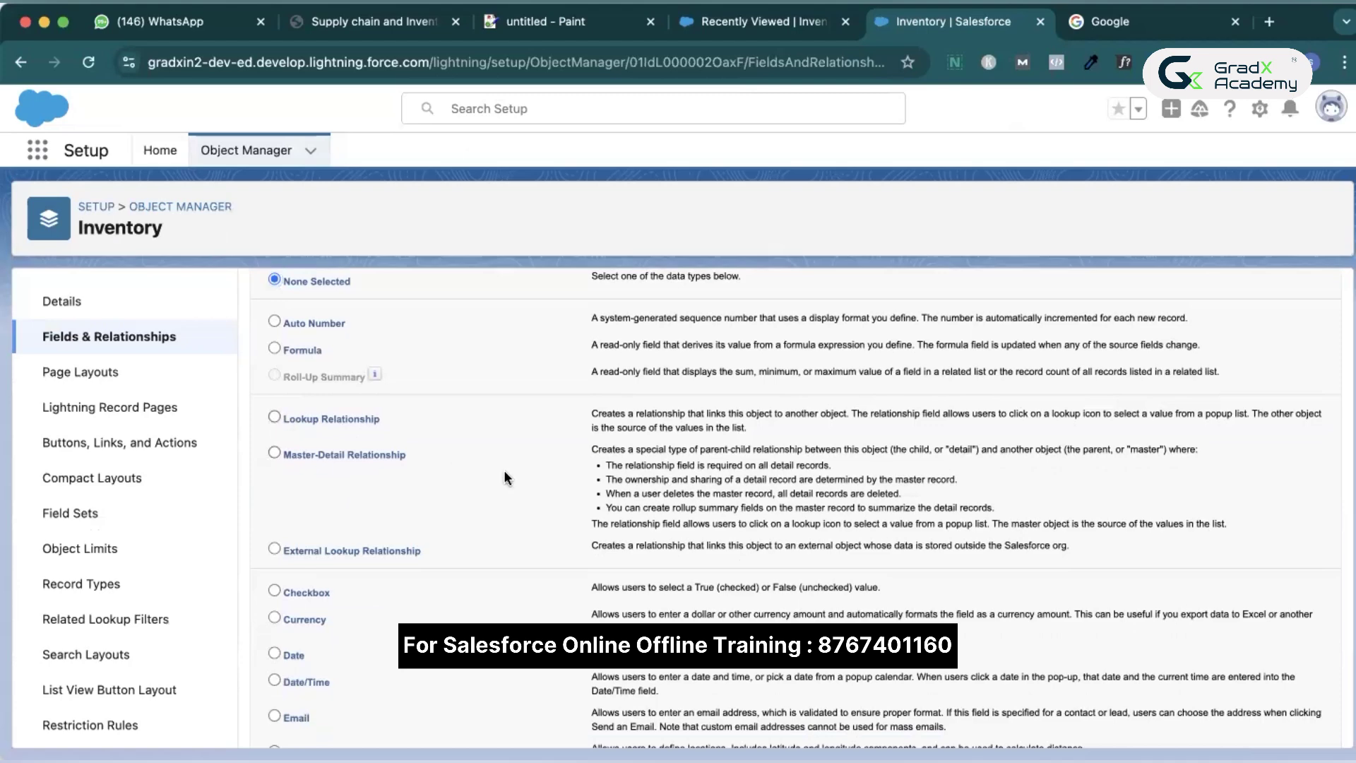
scroll(1201, 685, "down", 5)
left_click(1270, 725)
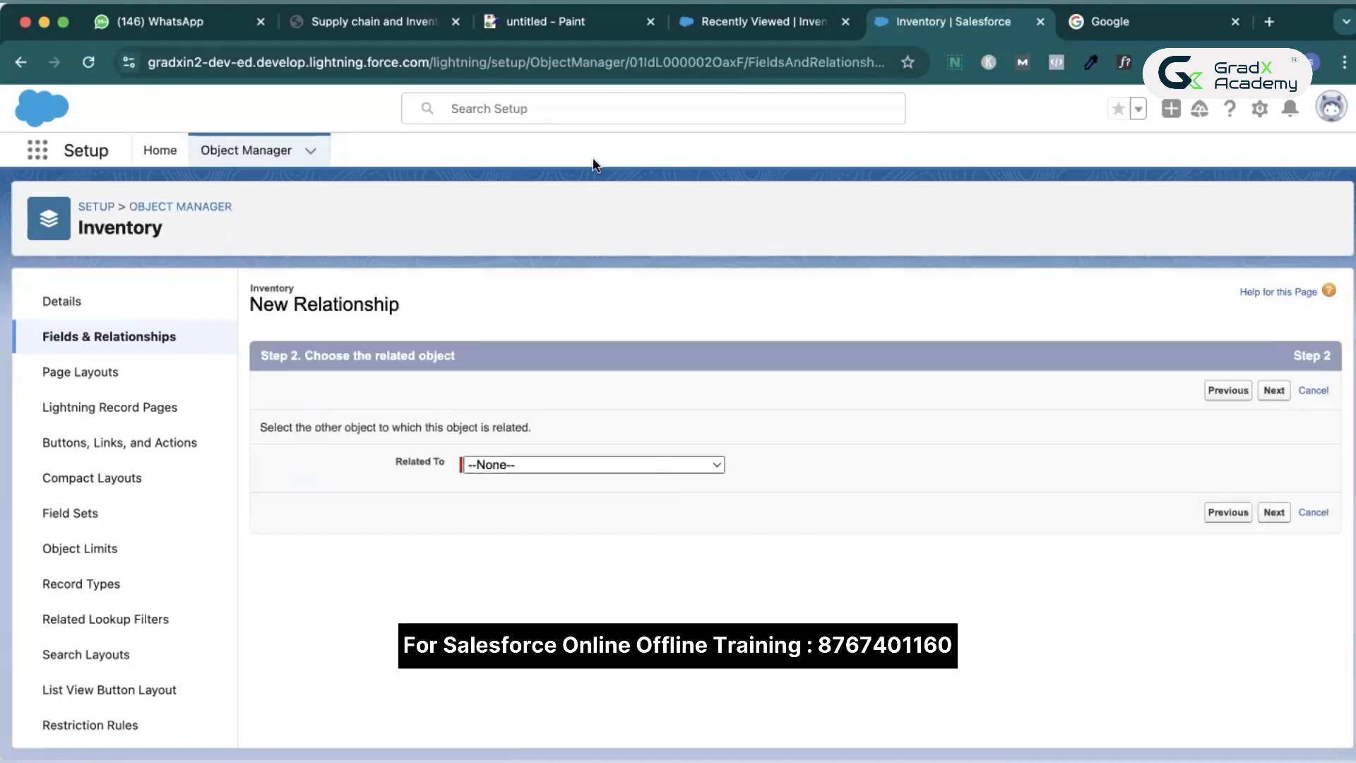
left_click(756, 21)
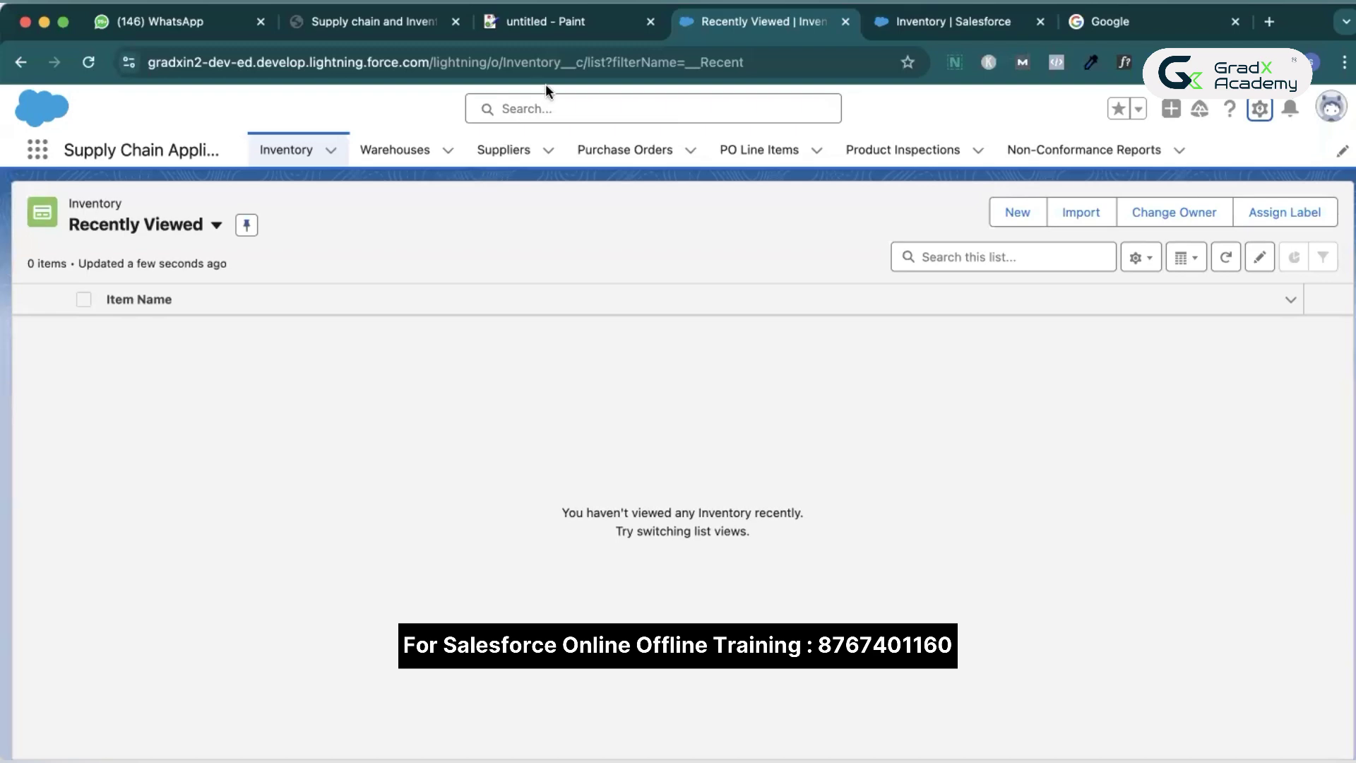
left_click(847, 22)
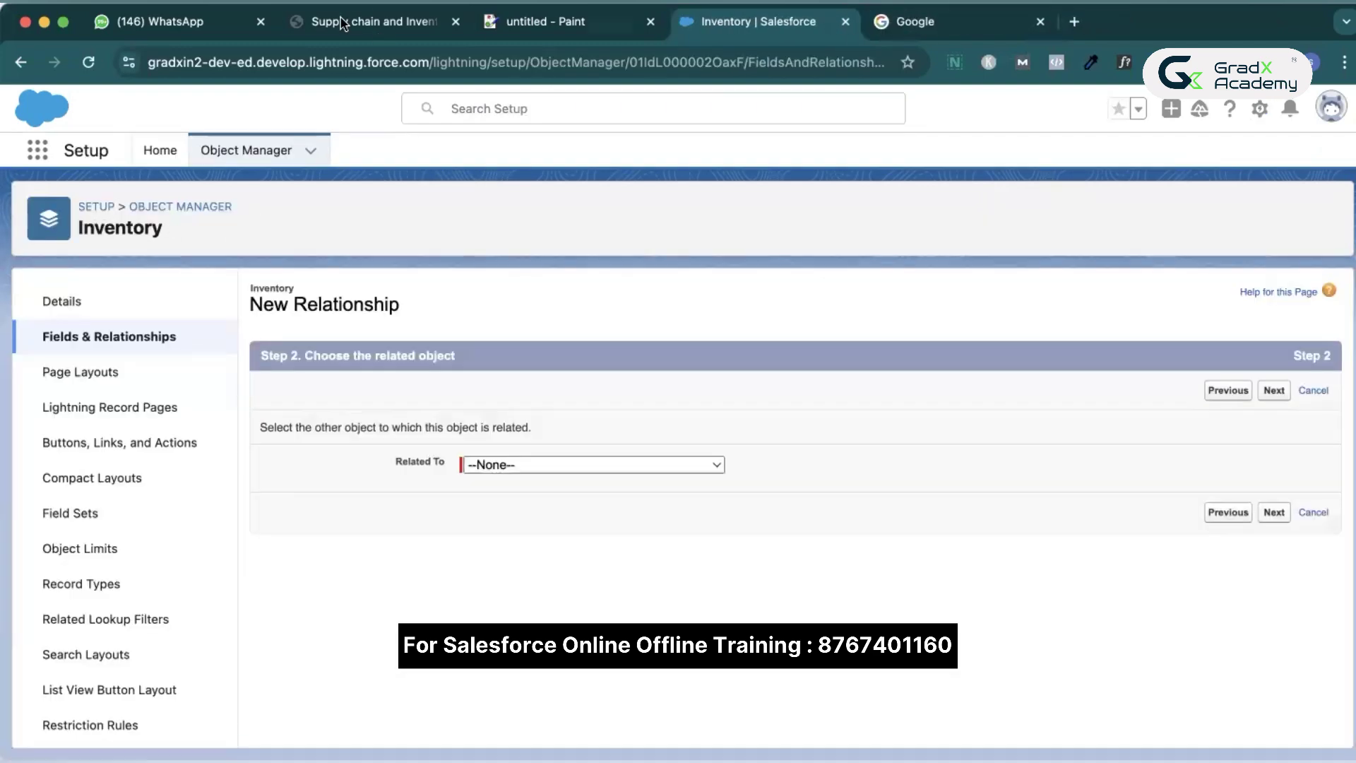
- Check the project PDF for the name of the Inventory field that looks up to Warehouse
left_click(353, 22)
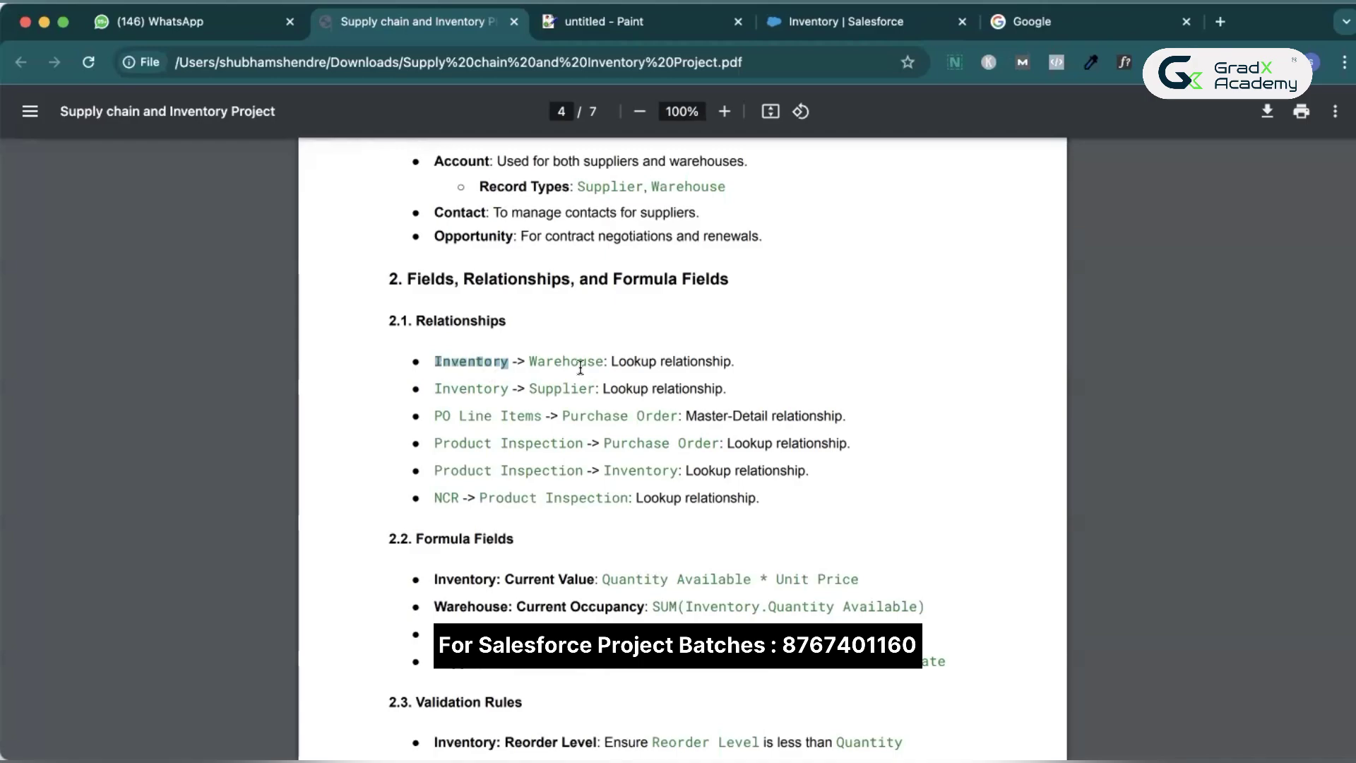
scroll(581, 367, "up", 15)
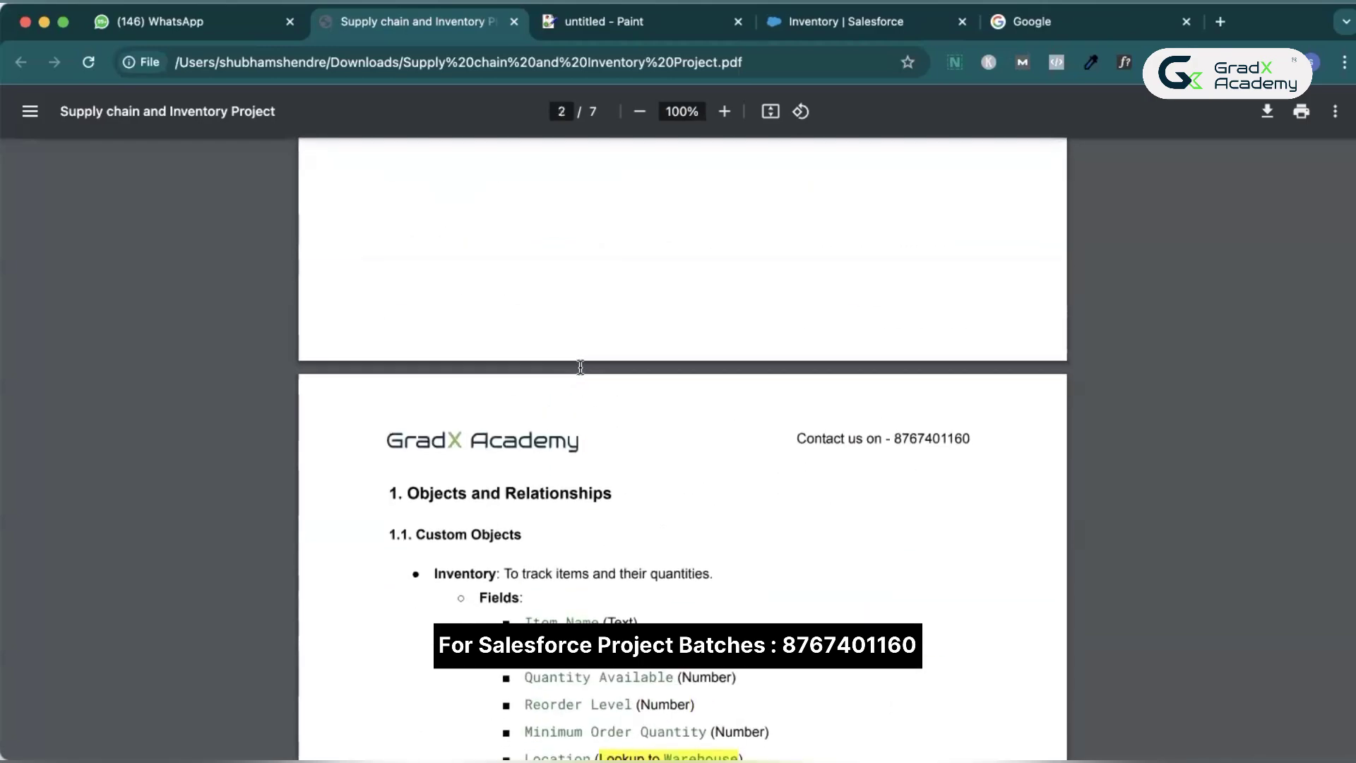
scroll(581, 368, "up", 8)
scroll(580, 368, "down", 9)
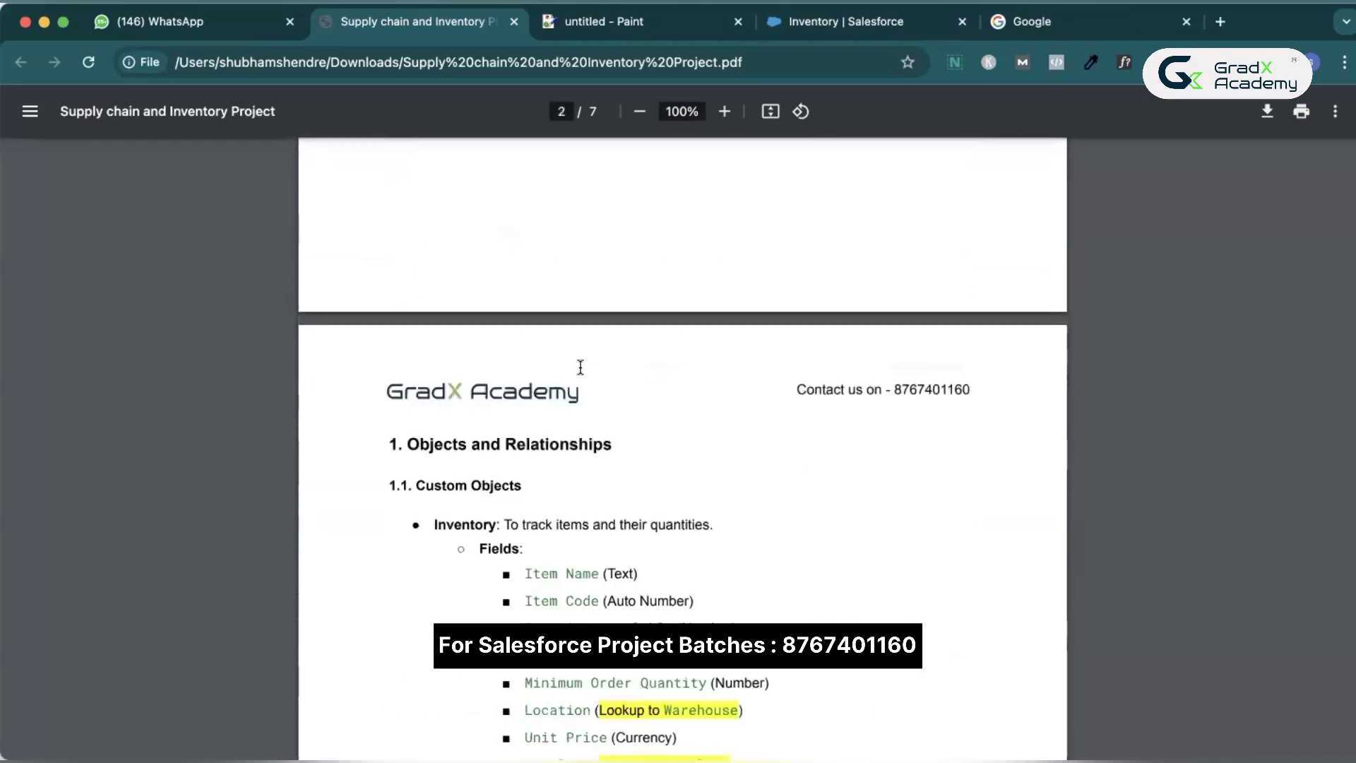
scroll(581, 367, "down", 6)
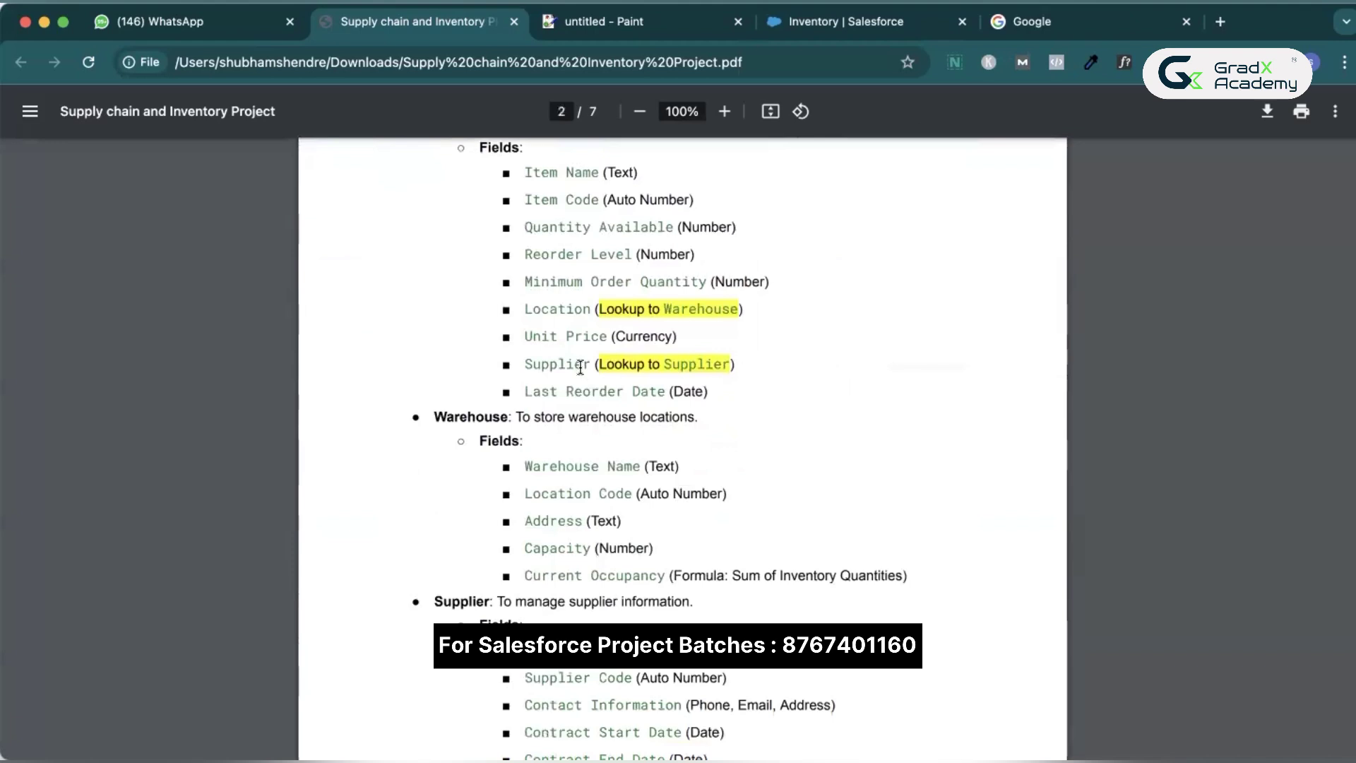
double_click(575, 310)
- Back in Salesforce, relate the new Inventory lookup field to the Warehouse object and proceed to the field's naming details
key("super+4")
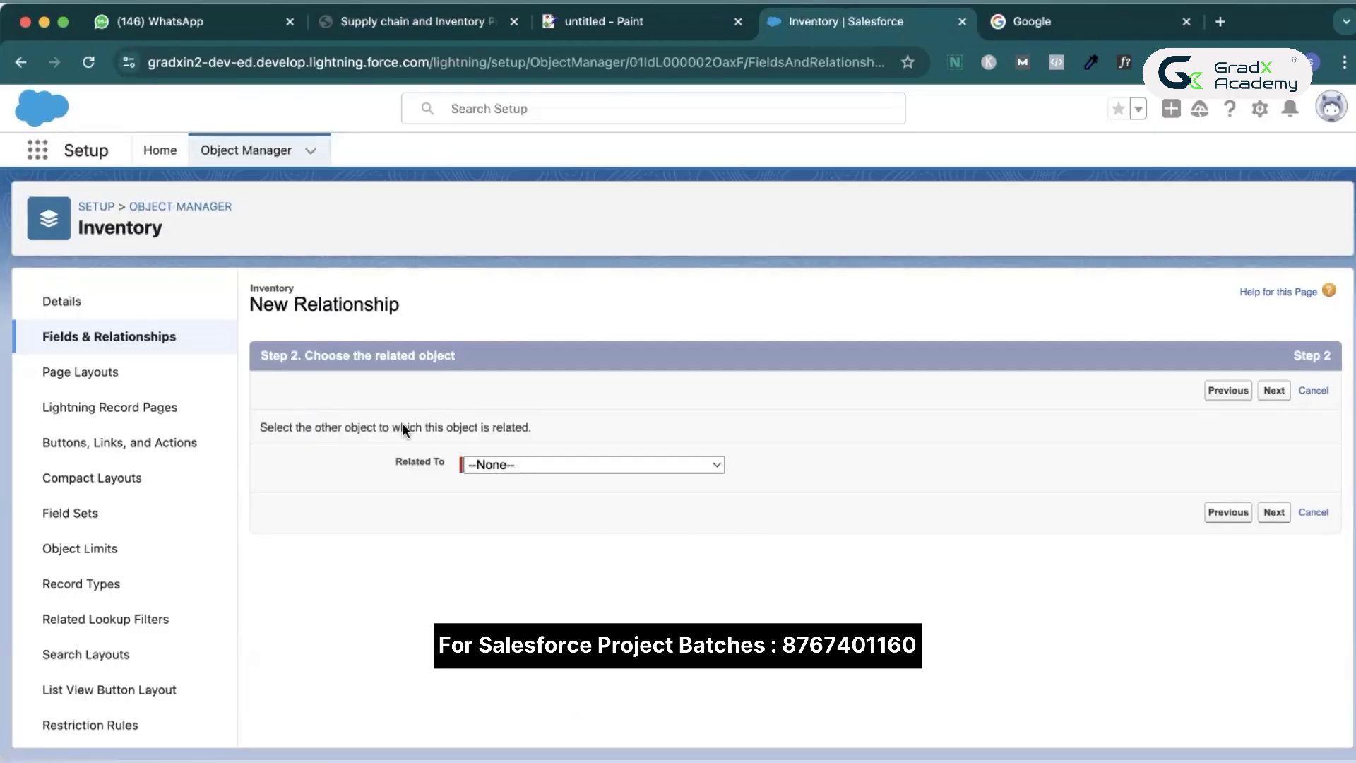
key("space")
key("w")
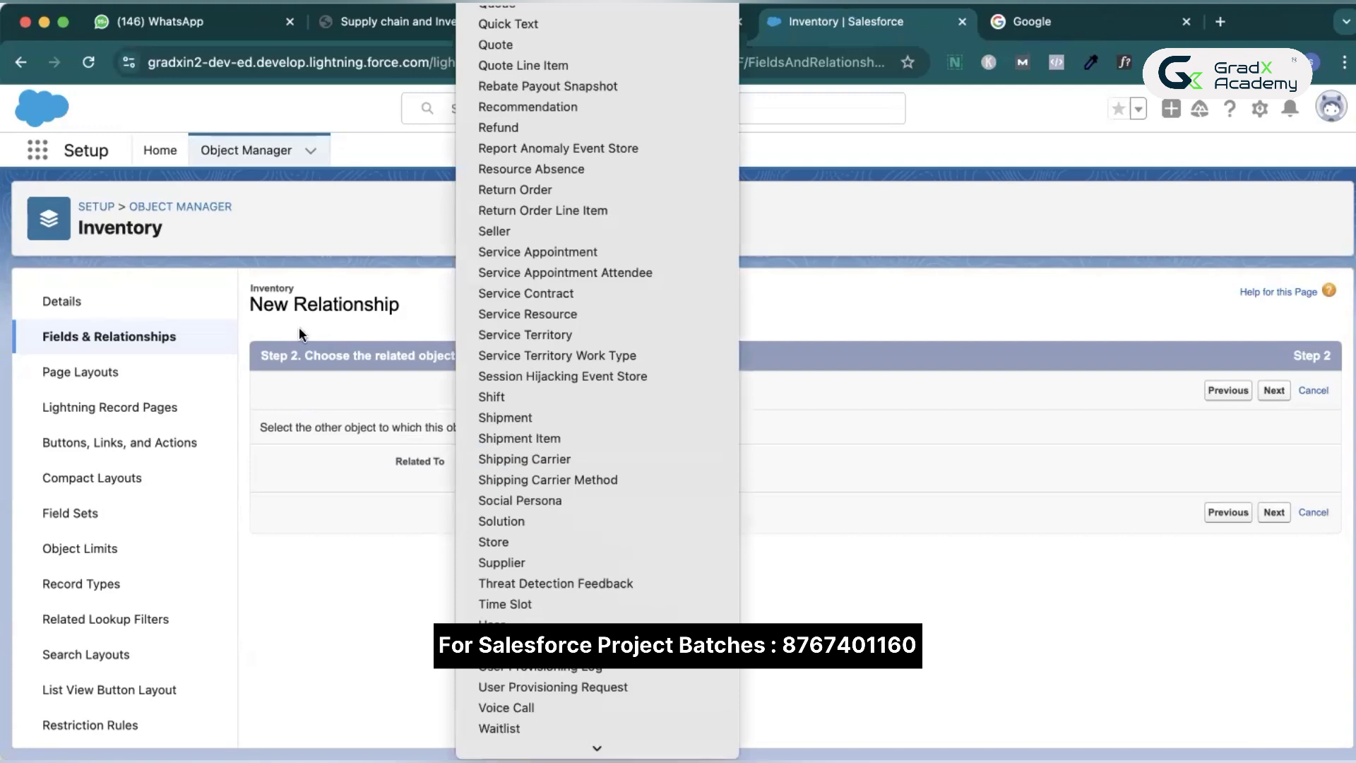
key("e")
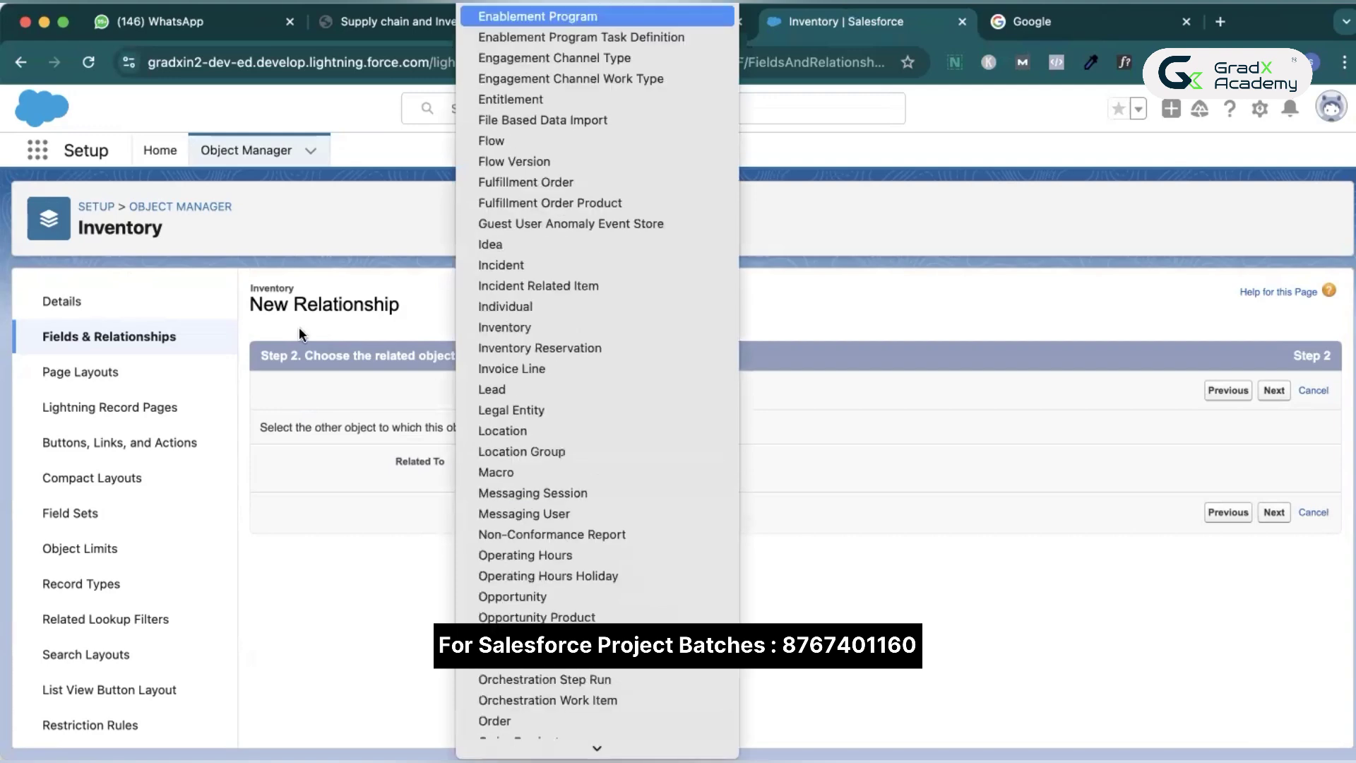
key("w")
key("w")
key("w")
key("w")
key("w")
key("w")
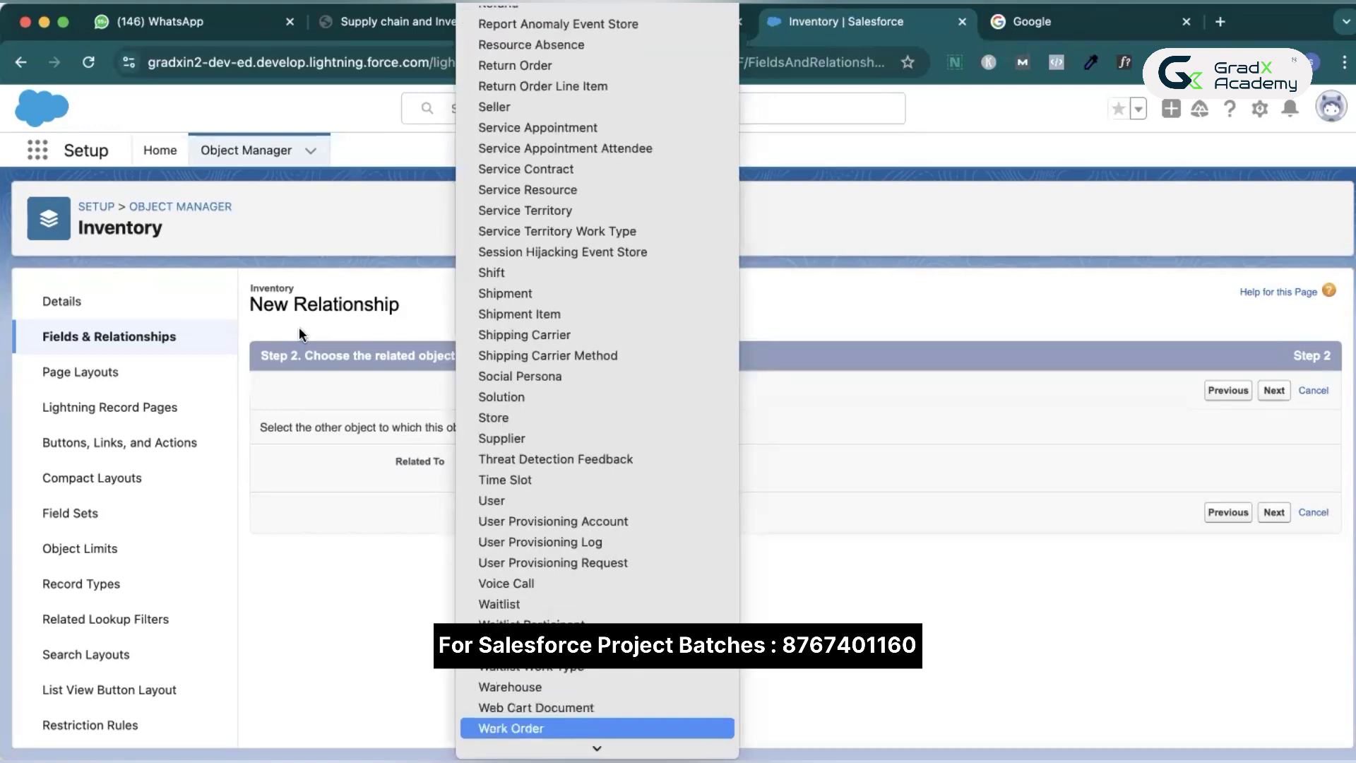
key("Up")
key("Up")
key("Return")
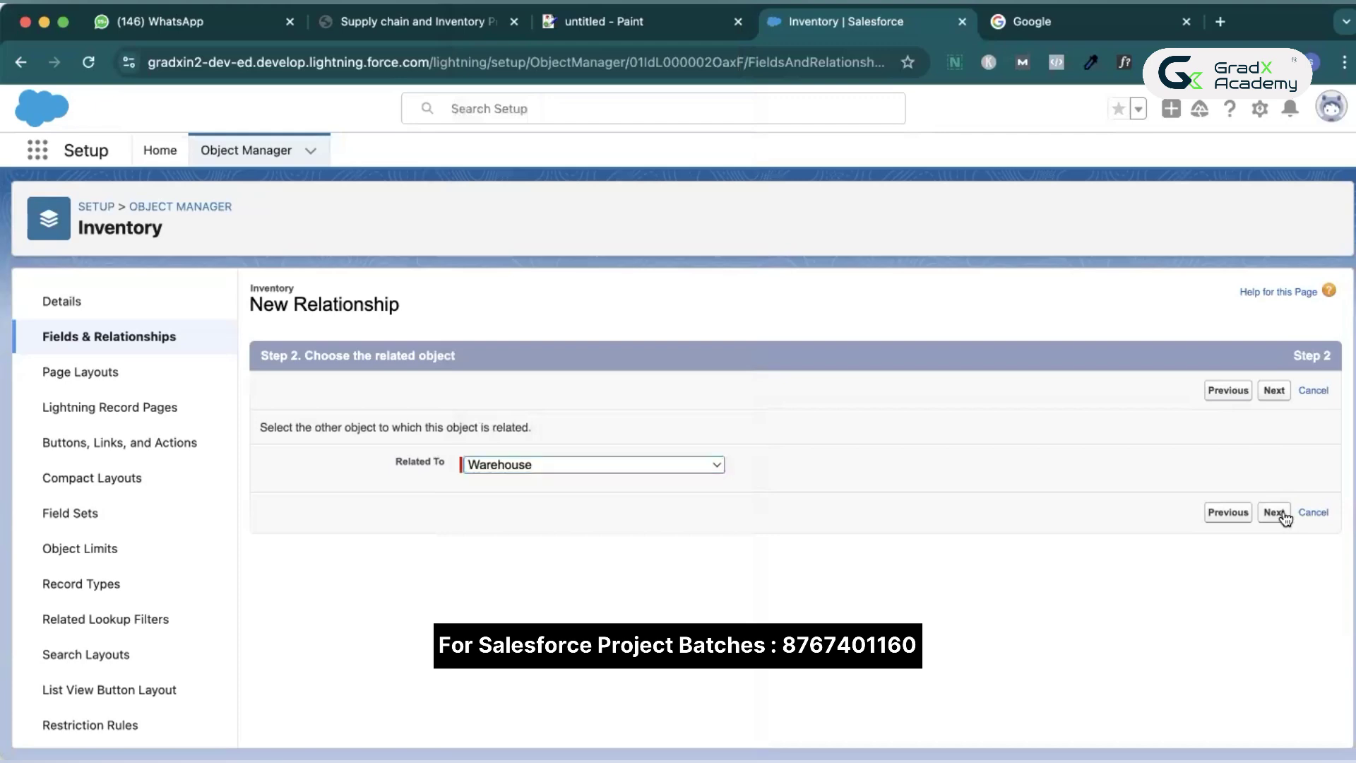
left_click(1276, 513)
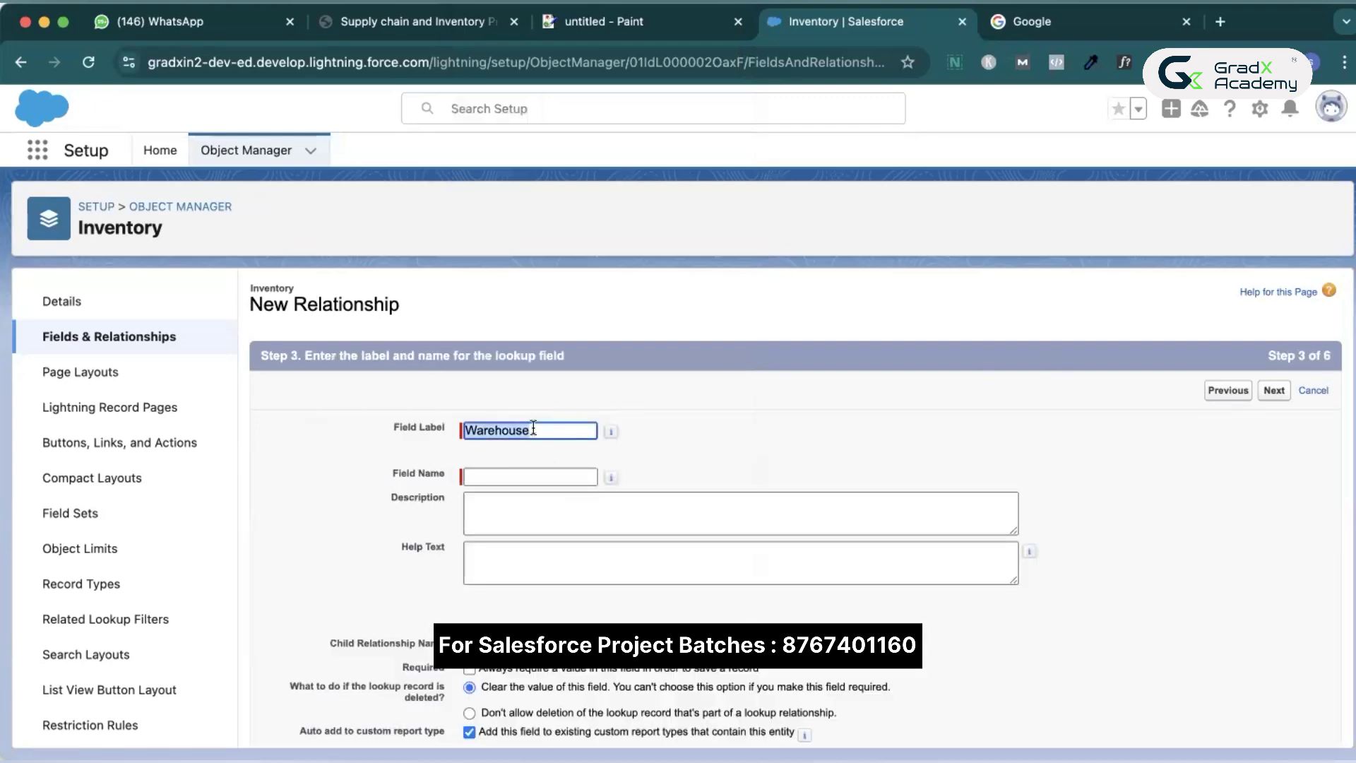
- Label the new Inventory lookup field Location and save it with the default field-level security, page layout and related list settings
type("Location")
left_click(686, 427)
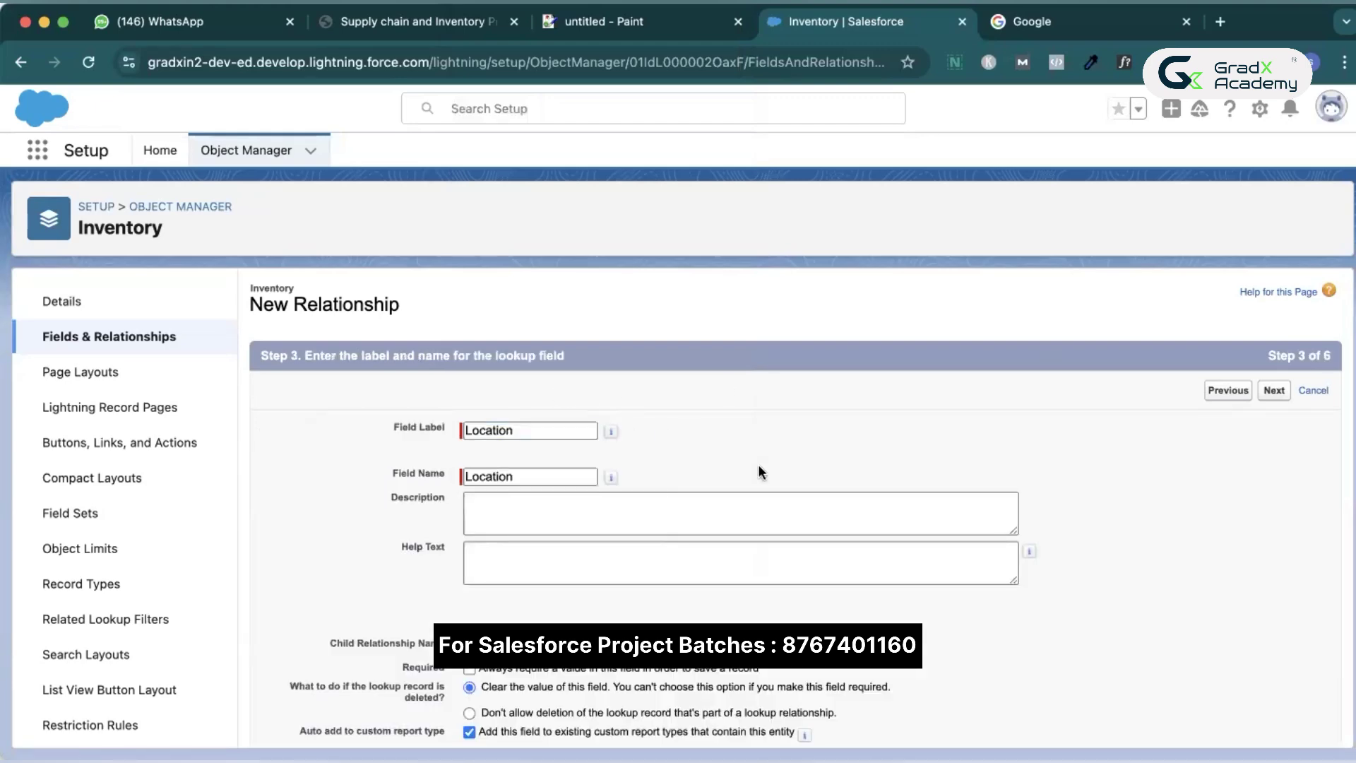
scroll(1023, 581, "down", 3)
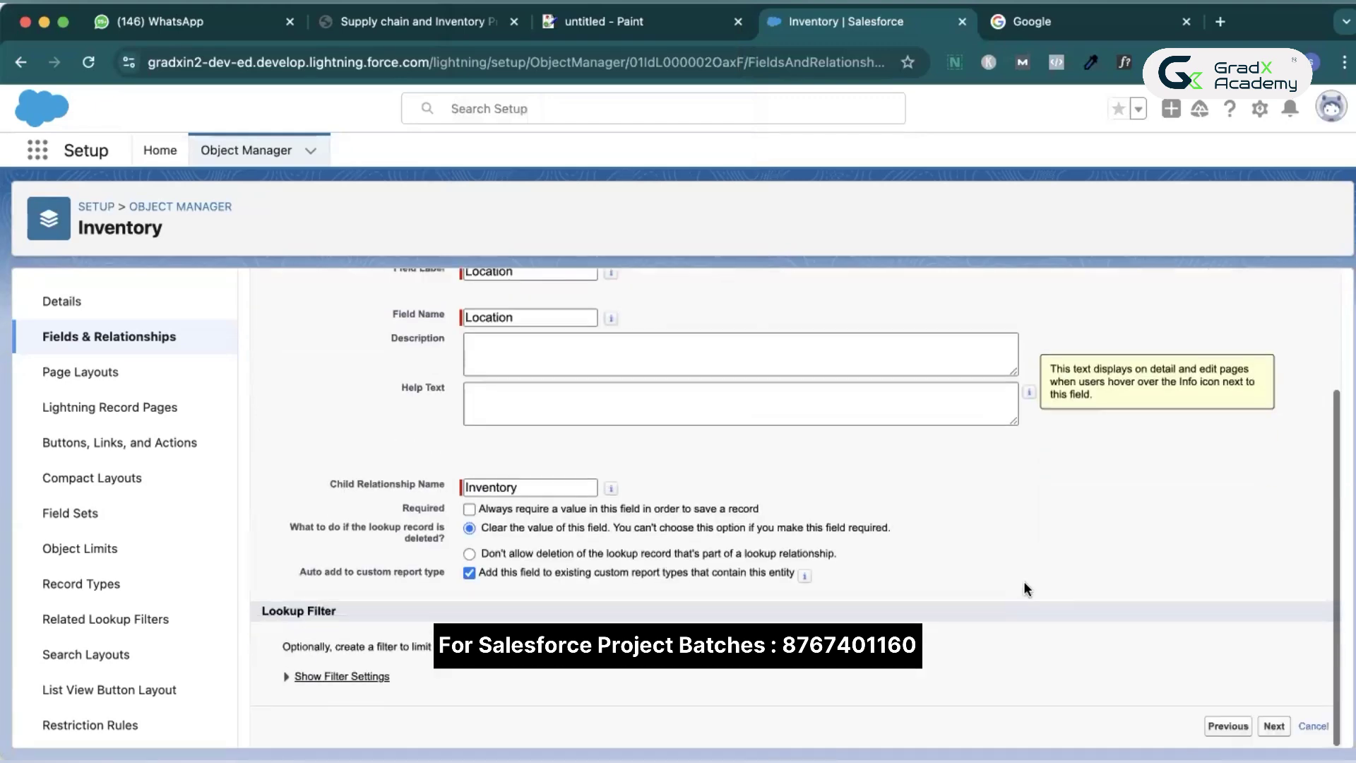
left_click(1275, 726)
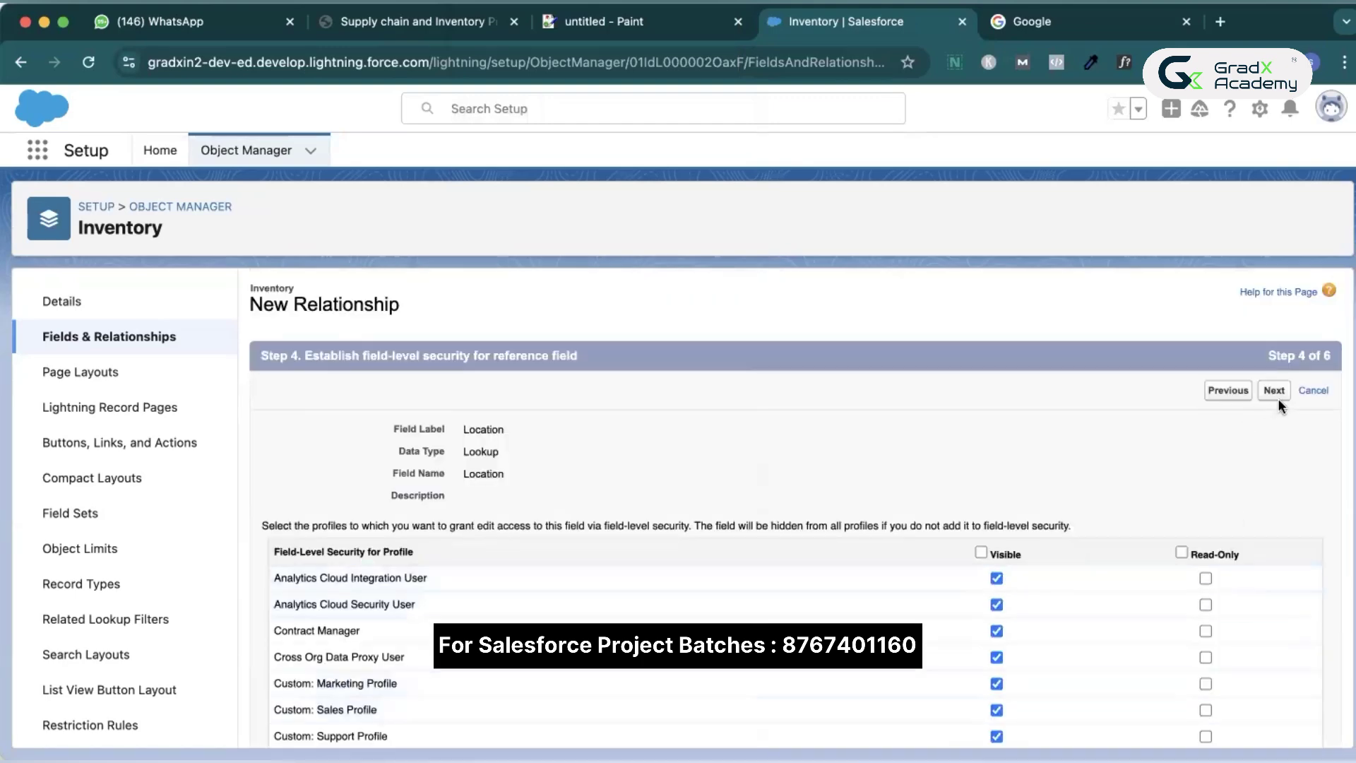
left_click(1275, 392)
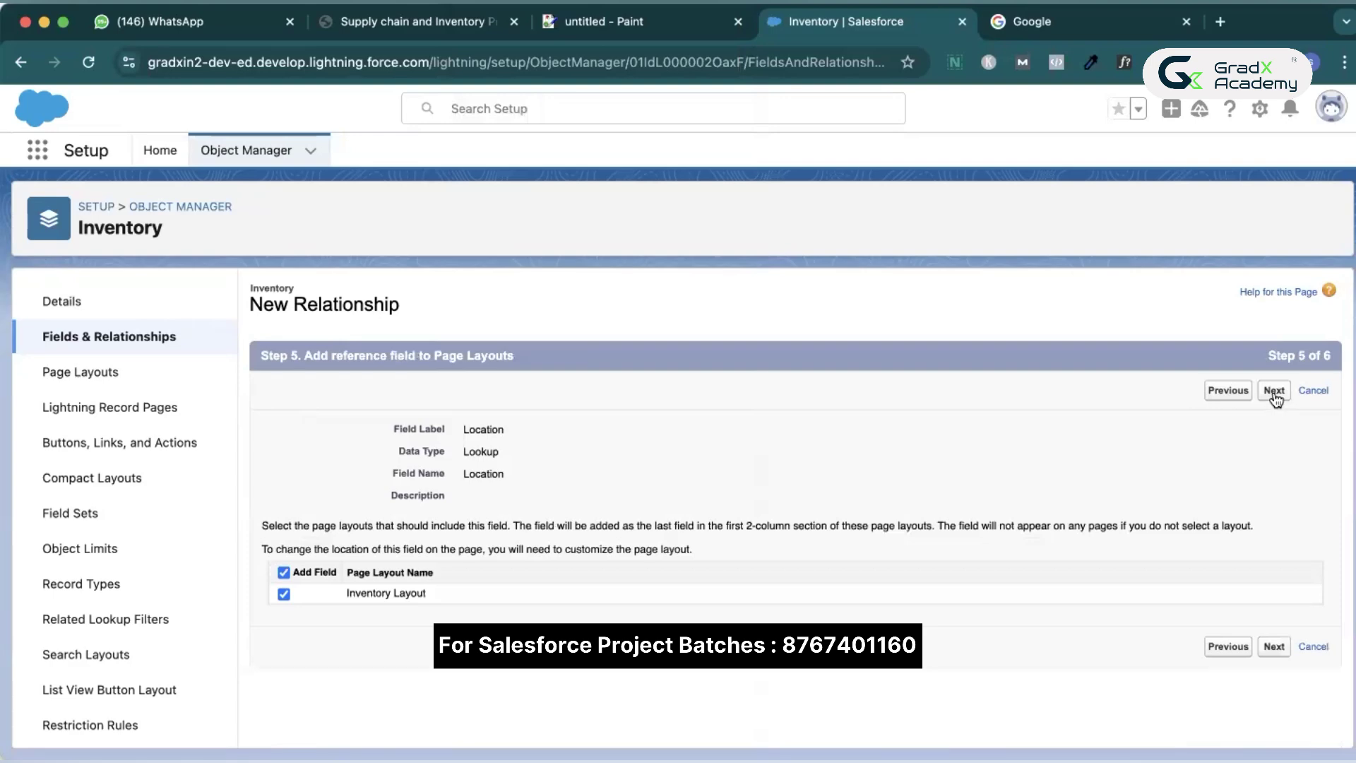
left_click(1275, 392)
left_click(1269, 393)
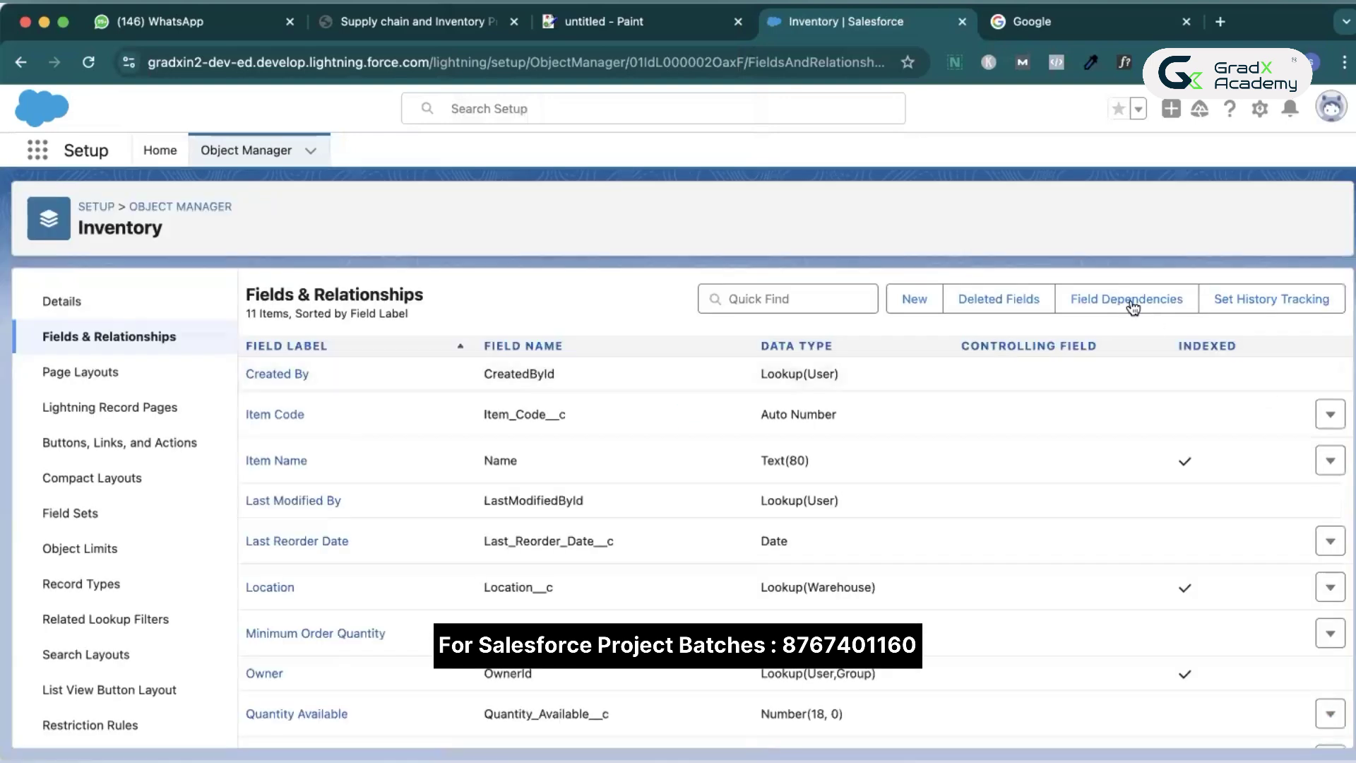
- Start another new field on Inventory and check the project PDF's Relationships section for Inventory's second lookup
left_click(925, 302)
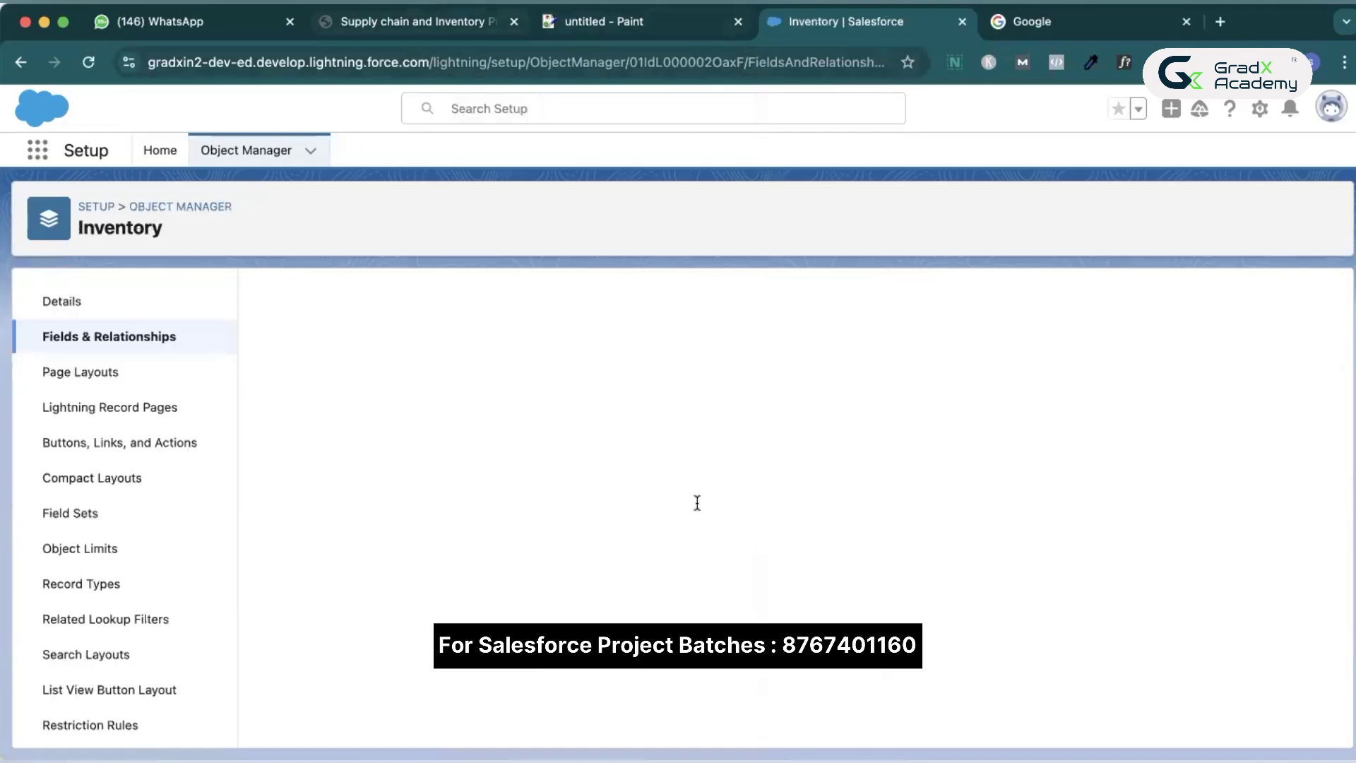
left_click(443, 27)
scroll(698, 503, "down", 20)
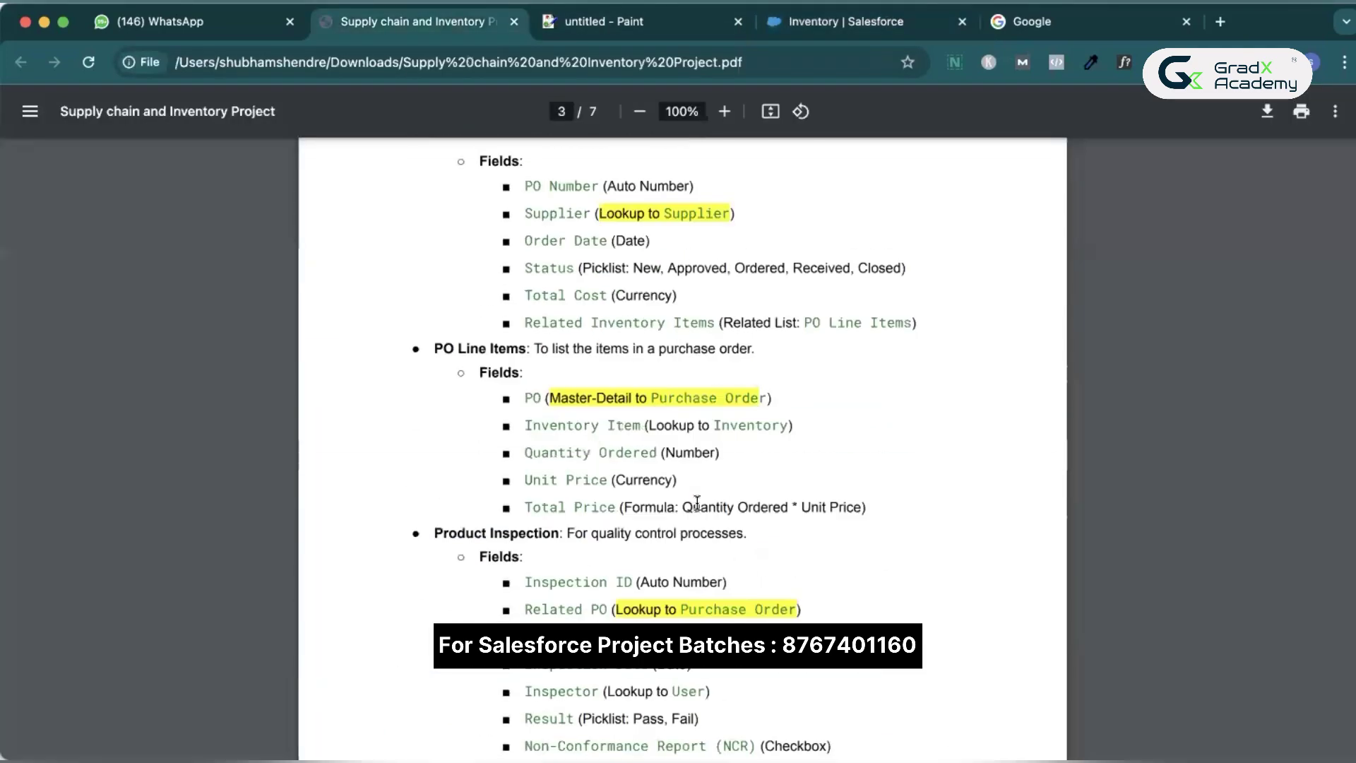
scroll(697, 503, "down", 12)
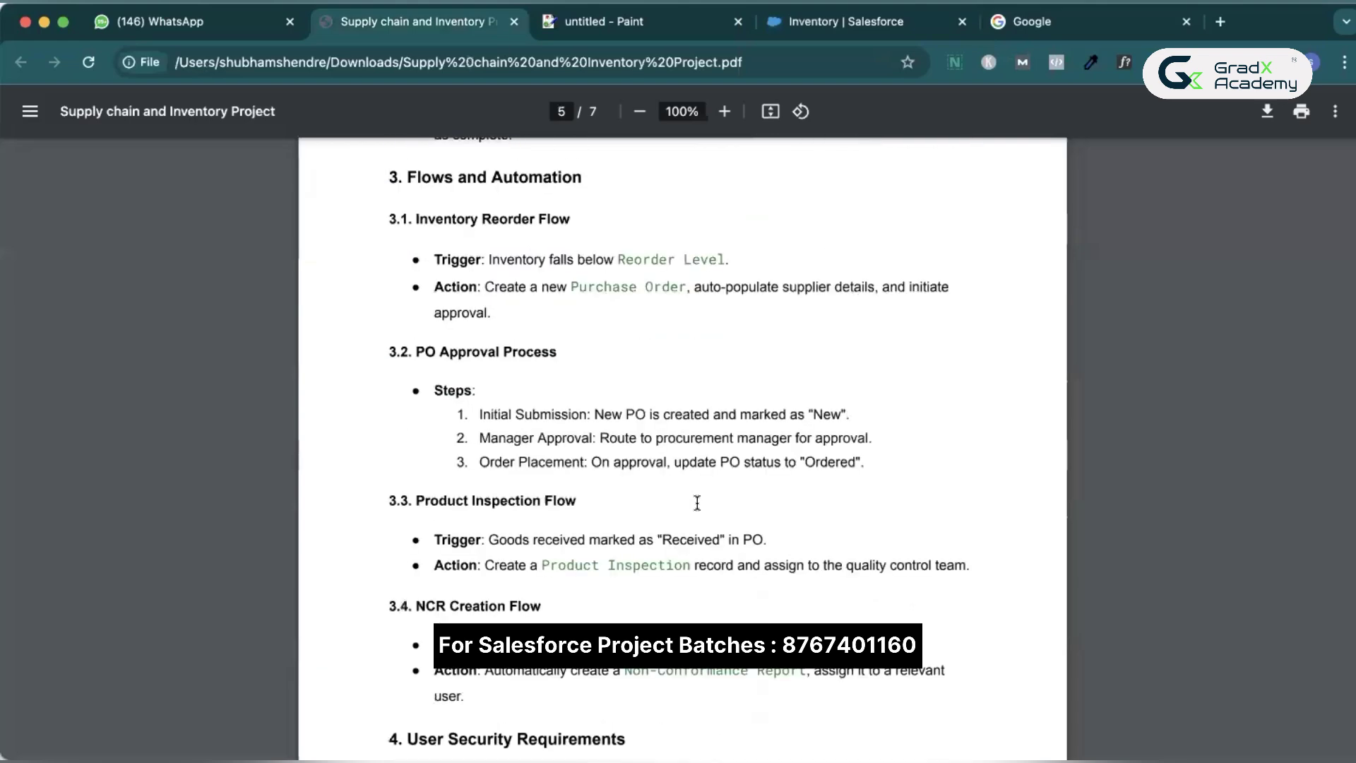
scroll(697, 503, "up", 20)
scroll(571, 491, "up", 1)
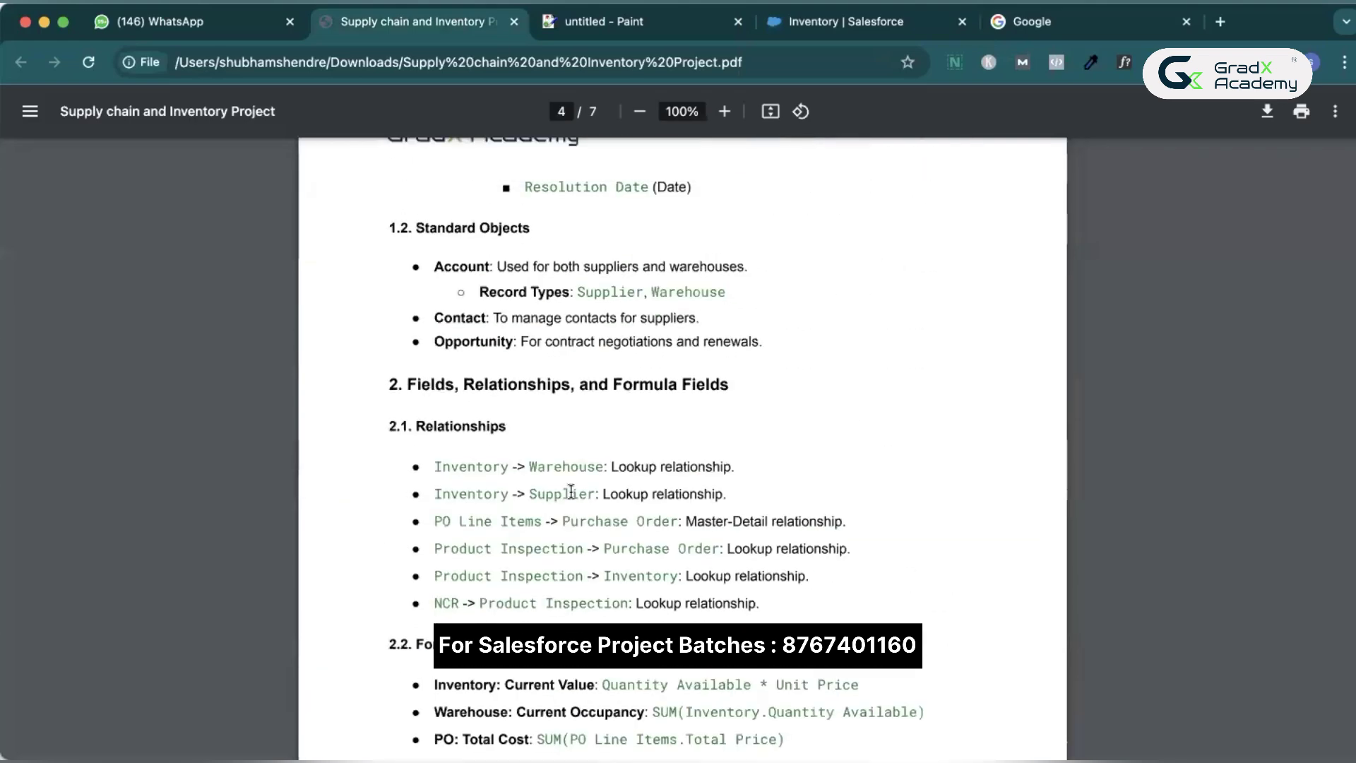
double_click(561, 494)
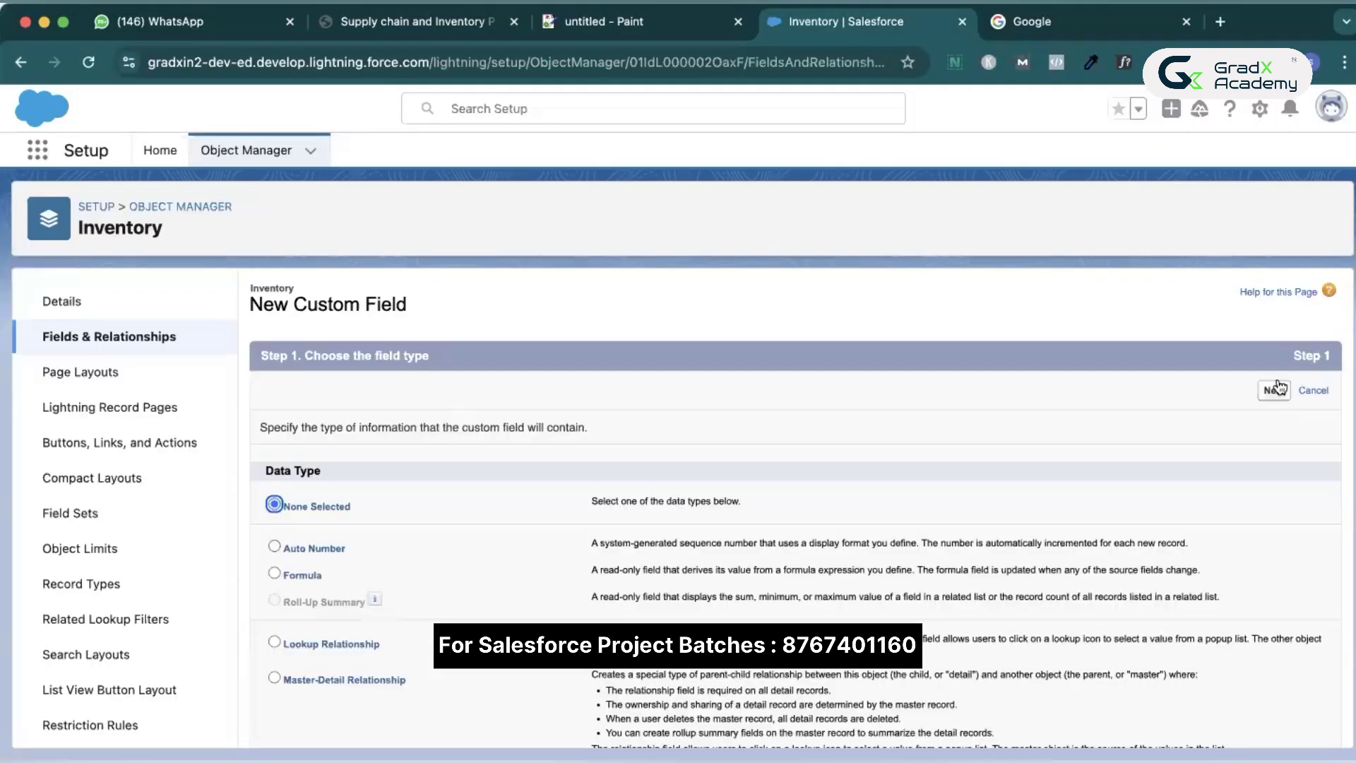
- Back in Salesforce, choose Lookup Relationship as the new Inventory field's data type and proceed to the related object
left_click(1275, 389)
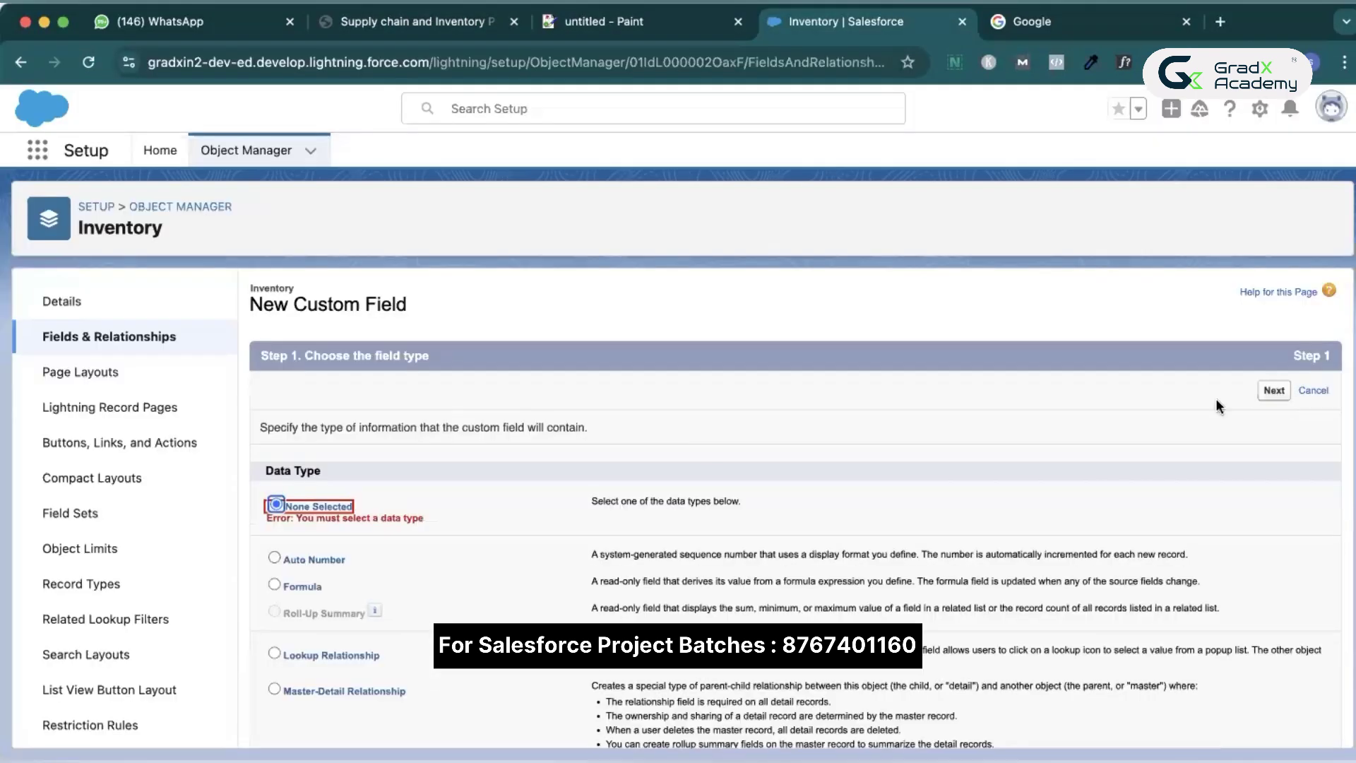
scroll(289, 646, "down", 1)
left_click(274, 623)
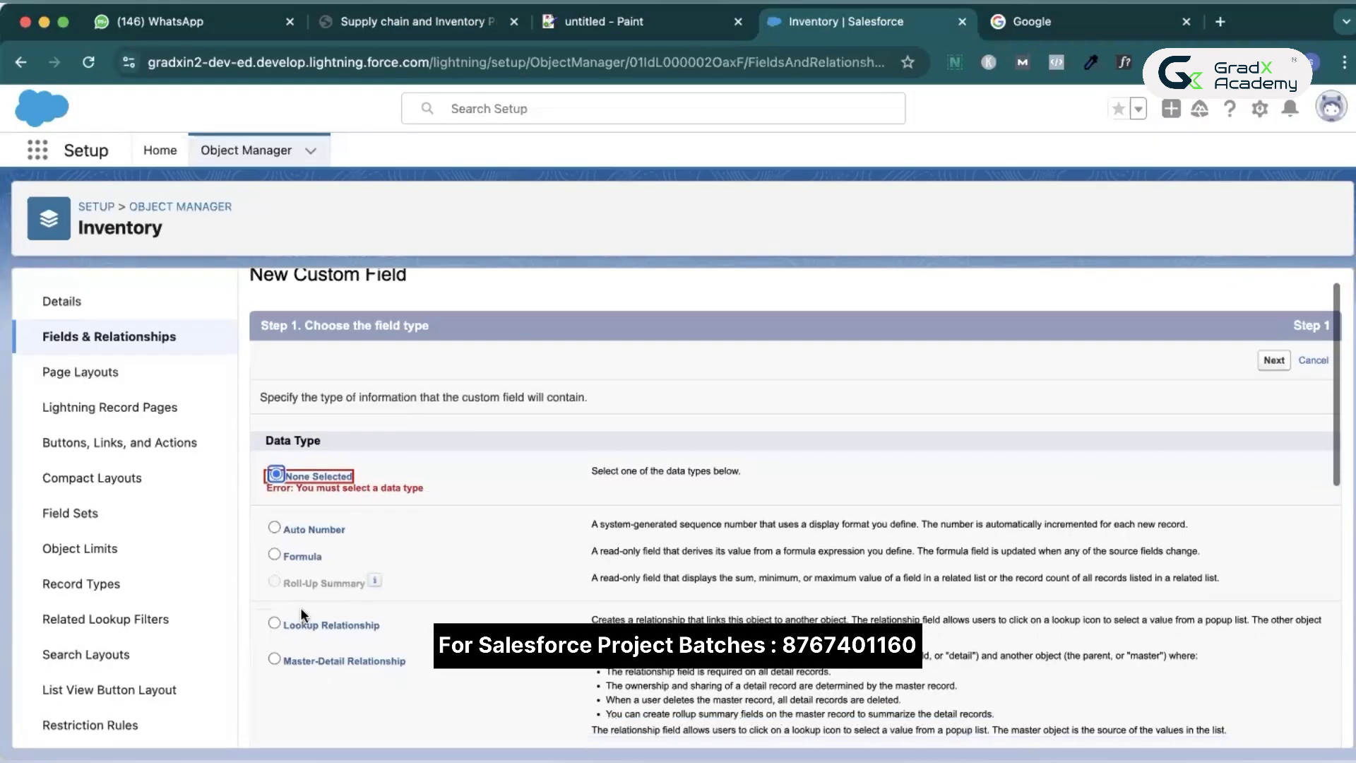
left_click(1275, 361)
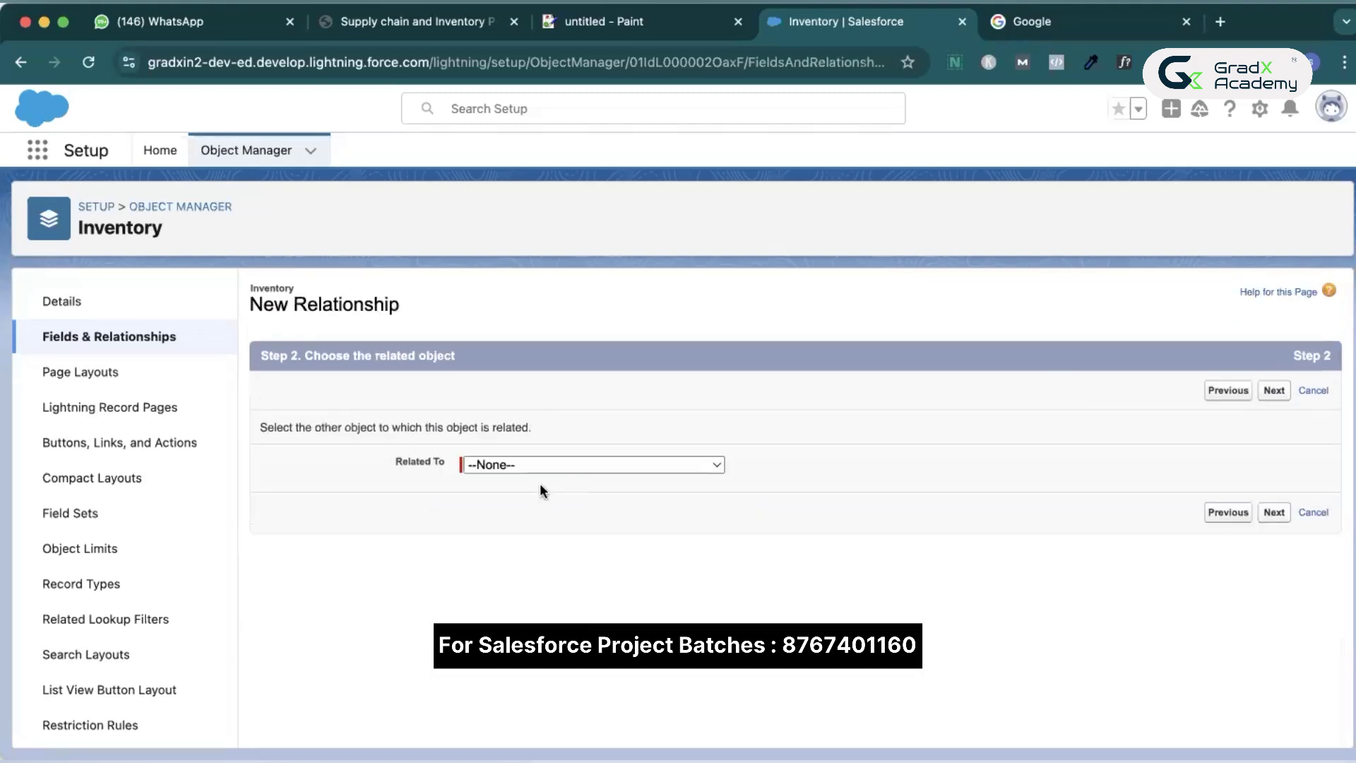
- Relate the new Inventory lookup field to the Supplier object and proceed to the naming details
left_click(541, 467)
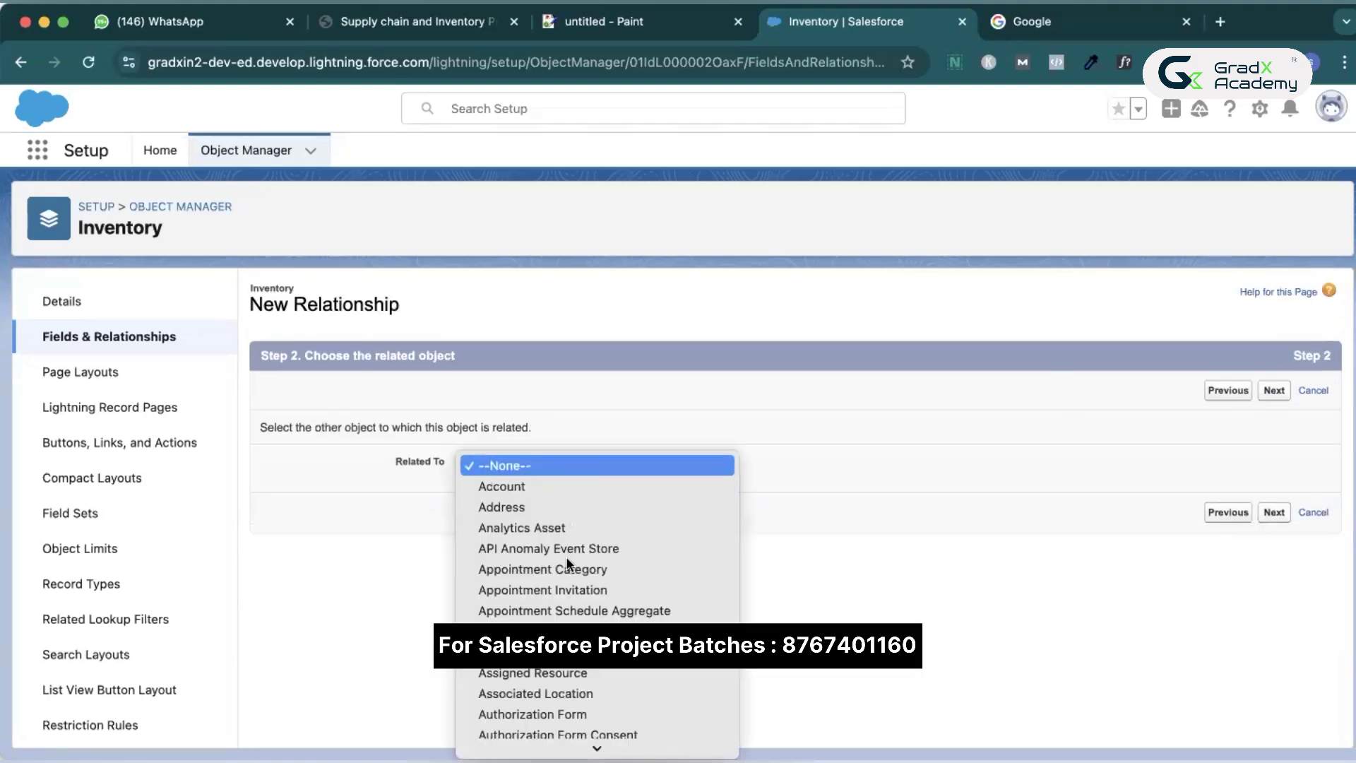
scroll(566, 556, "down", 5)
type("s")
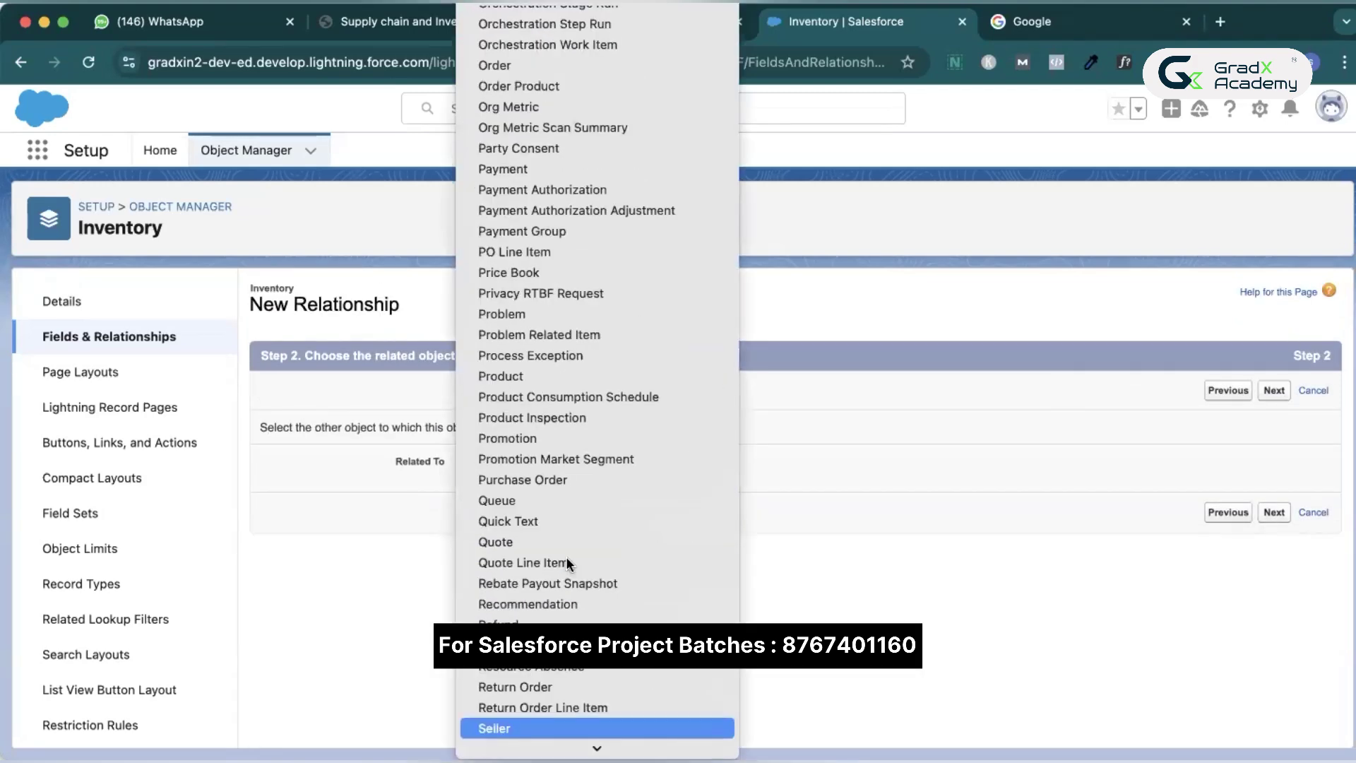
key("Down")
key("Down")
key("Down")
key("Down")
key("Down")
key("Down")
key("Down")
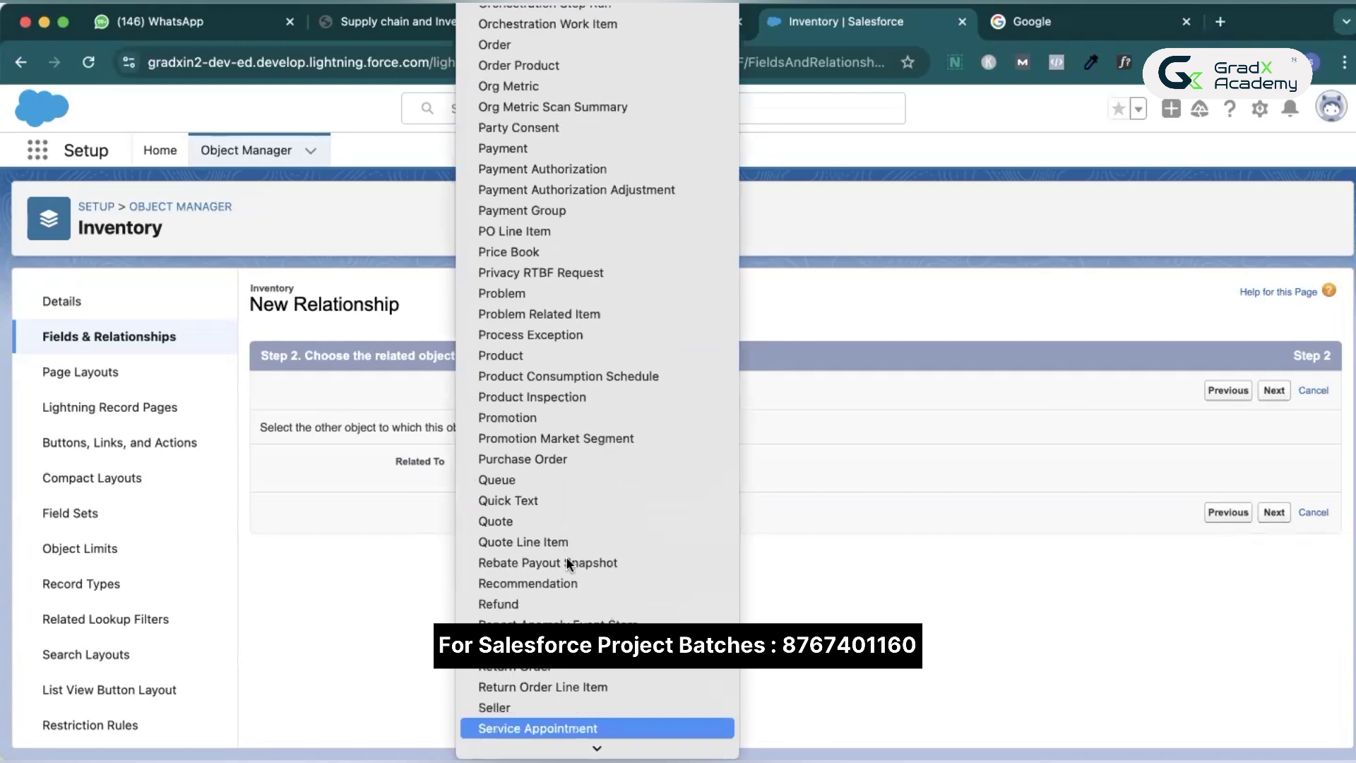
key("Down")
key("Down")
key("Down")
key("Down")
key("Down")
key("Down")
key("Down")
key("Down")
key("Down")
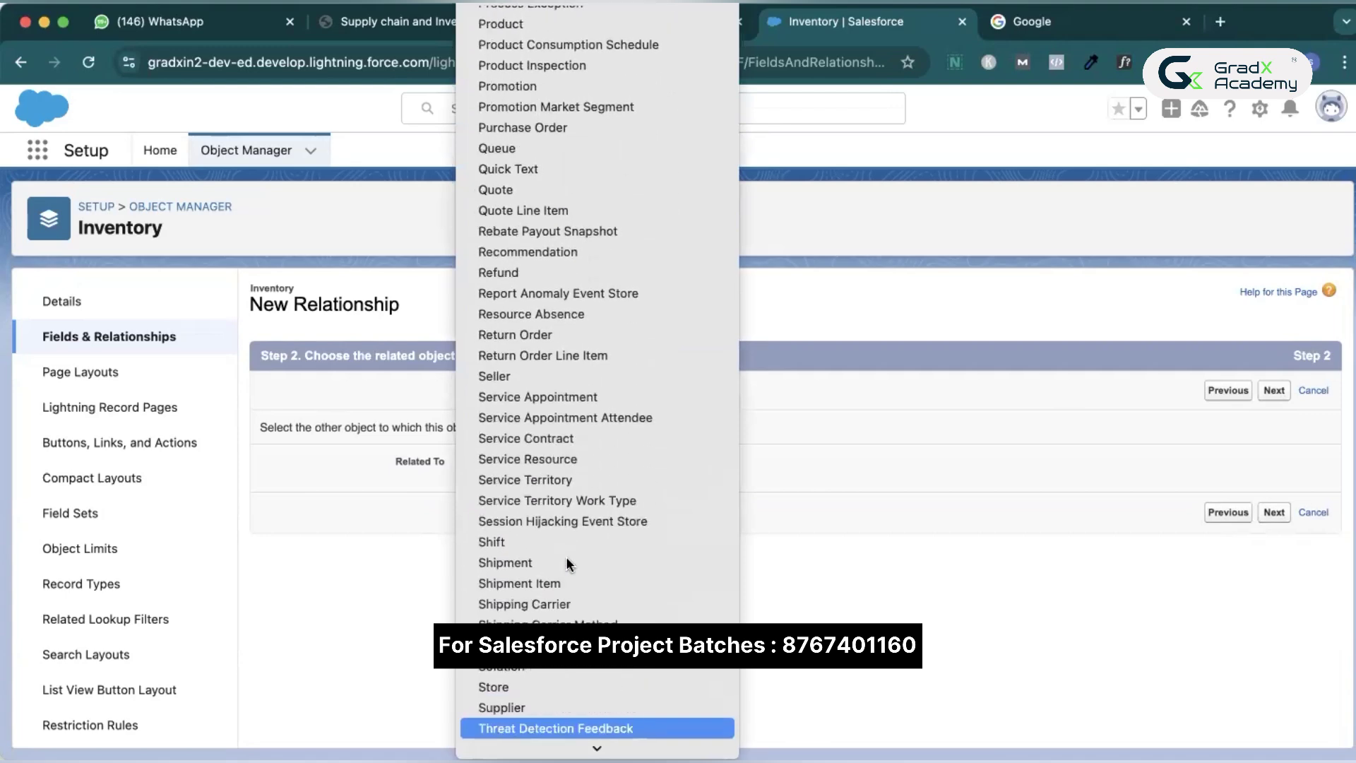
key("Up")
key("Return")
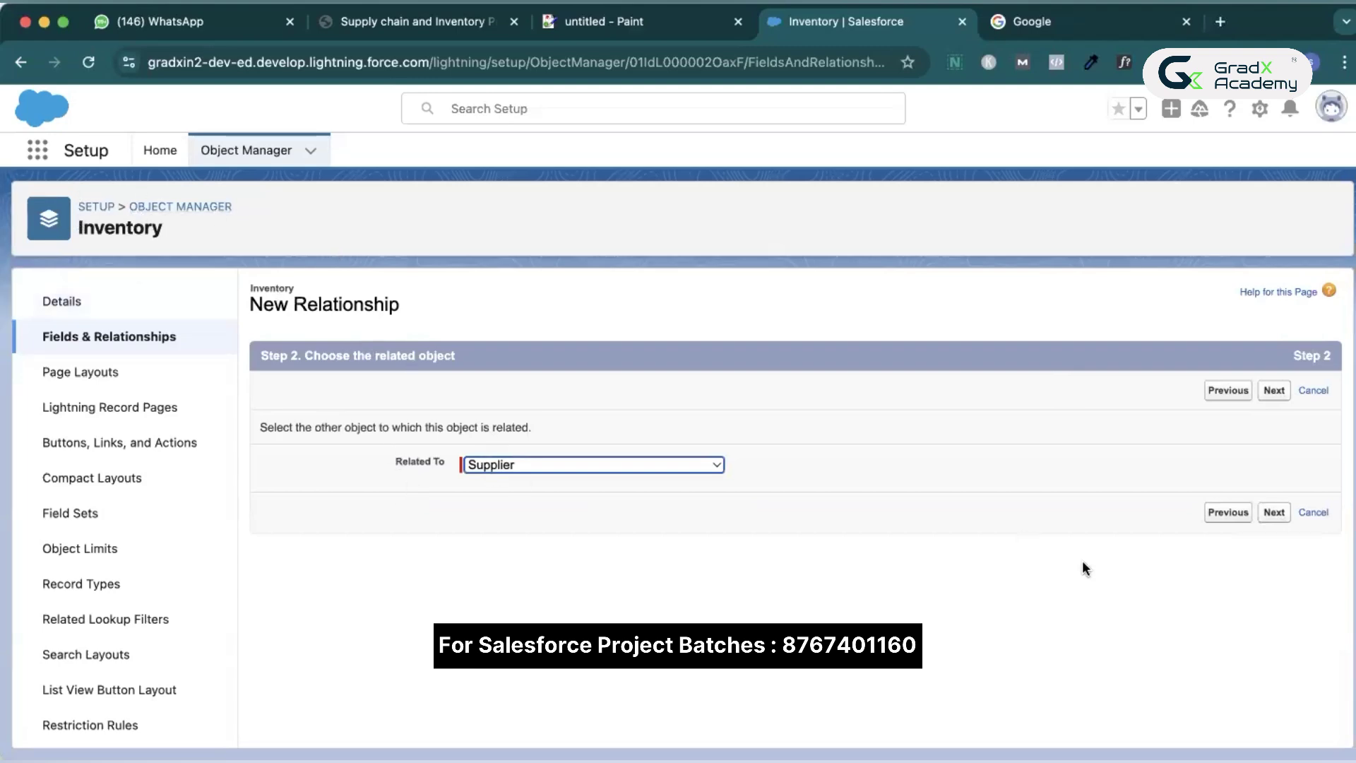
left_click(1273, 513)
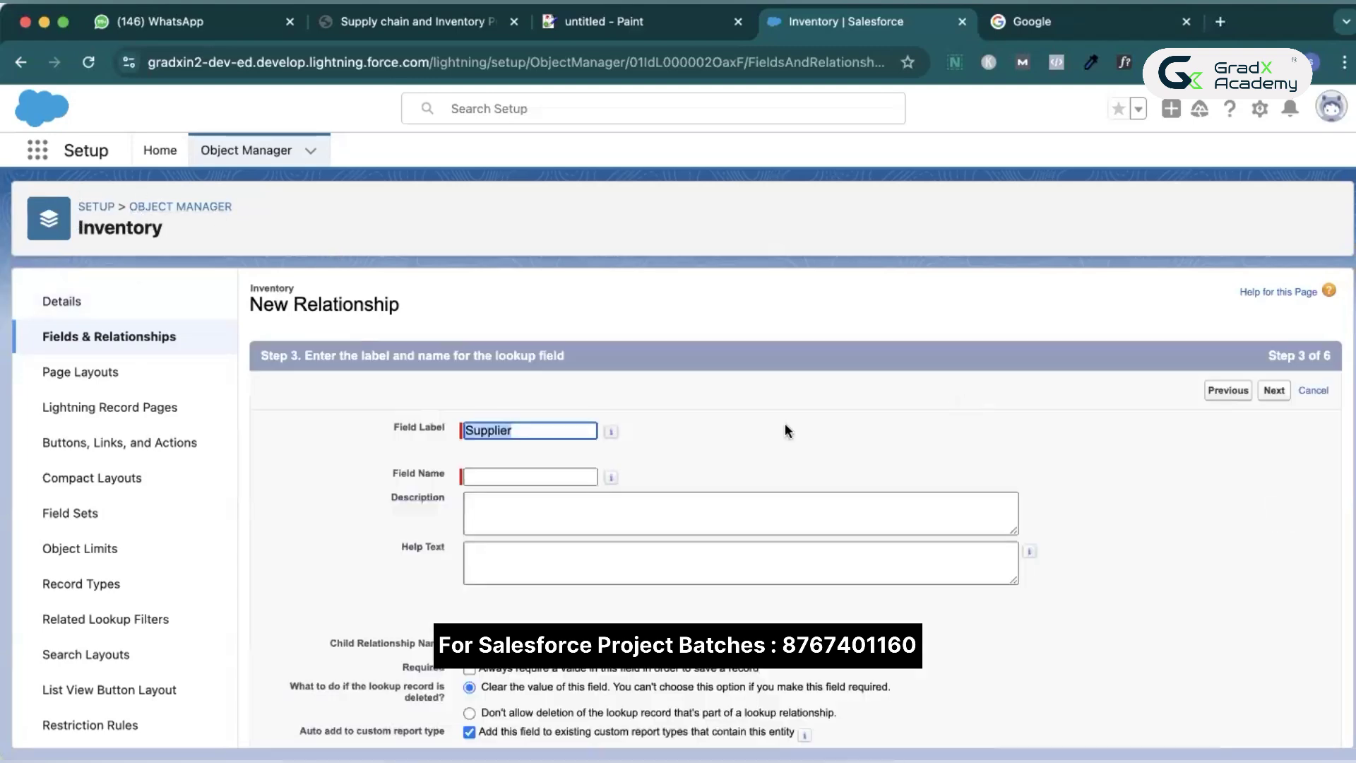
- Keep Supplier as the lookup field's label and name, and save it with the default security and page layout settings
left_click(671, 472)
left_click(1274, 392)
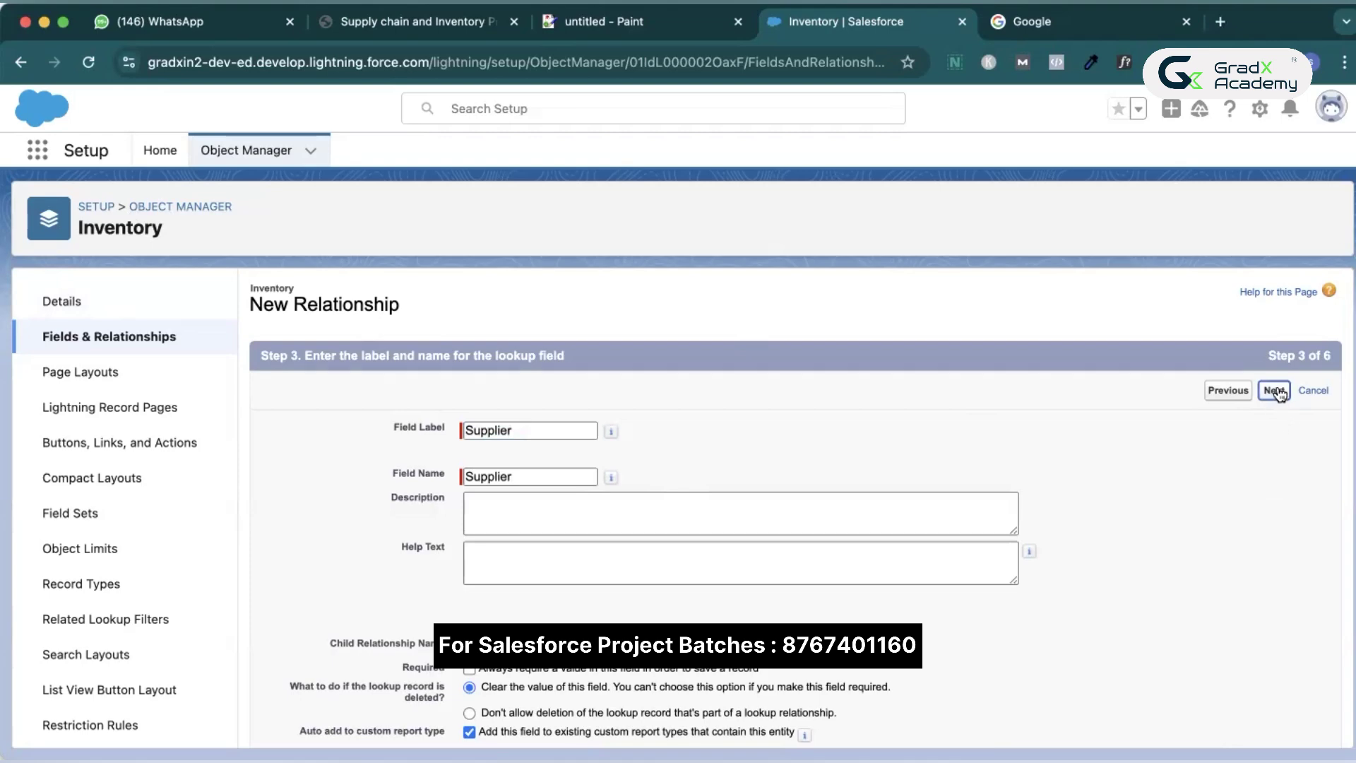
left_click(1274, 390)
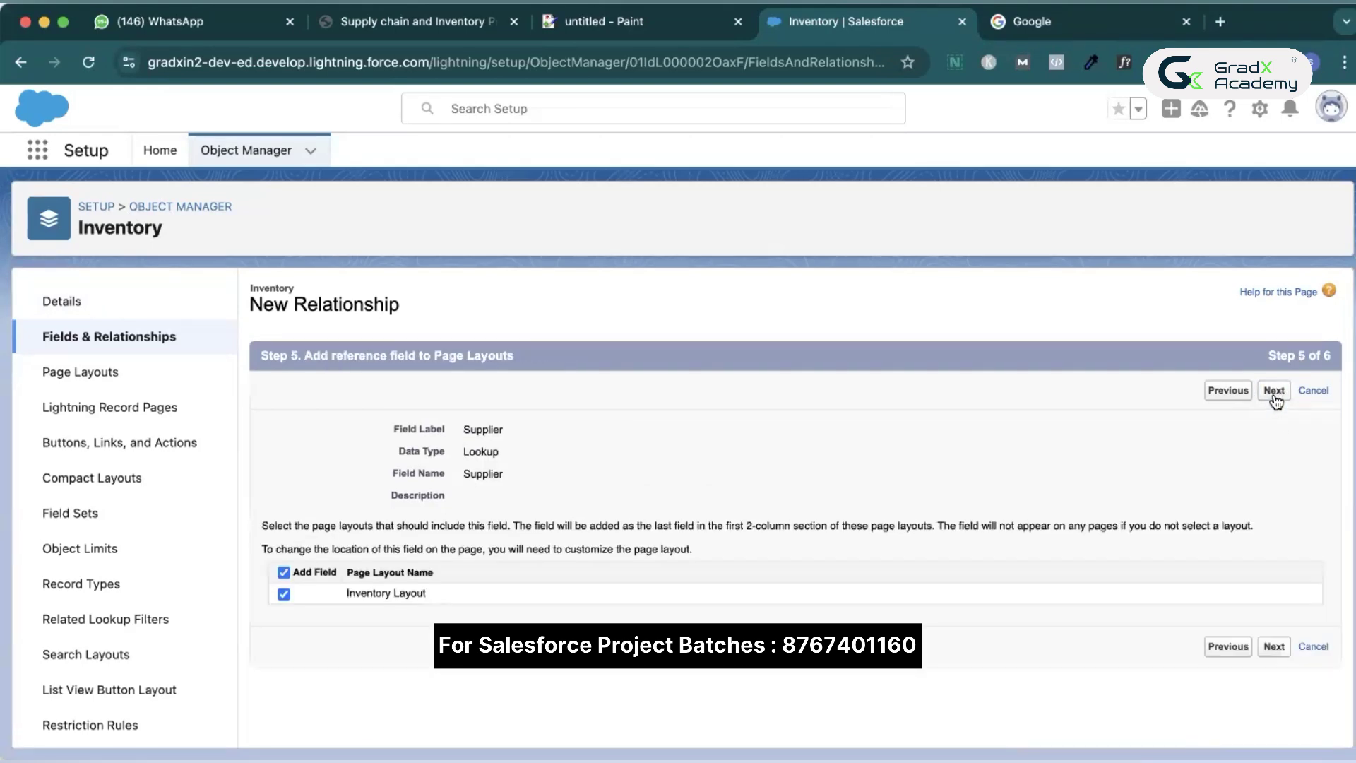
left_click(1274, 391)
left_click(1275, 391)
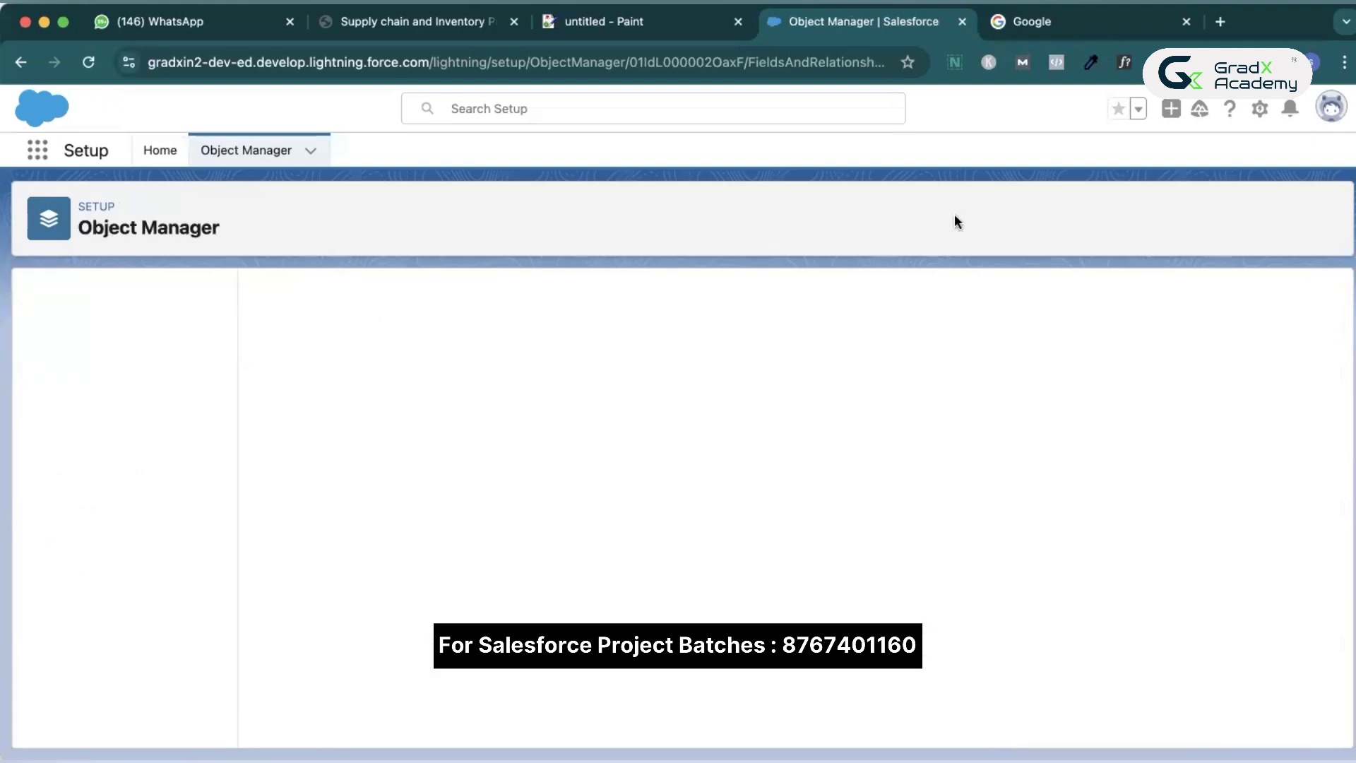
- Check the project PDF's Relationships section for the relationship that PO Line Items needs
left_click(432, 21)
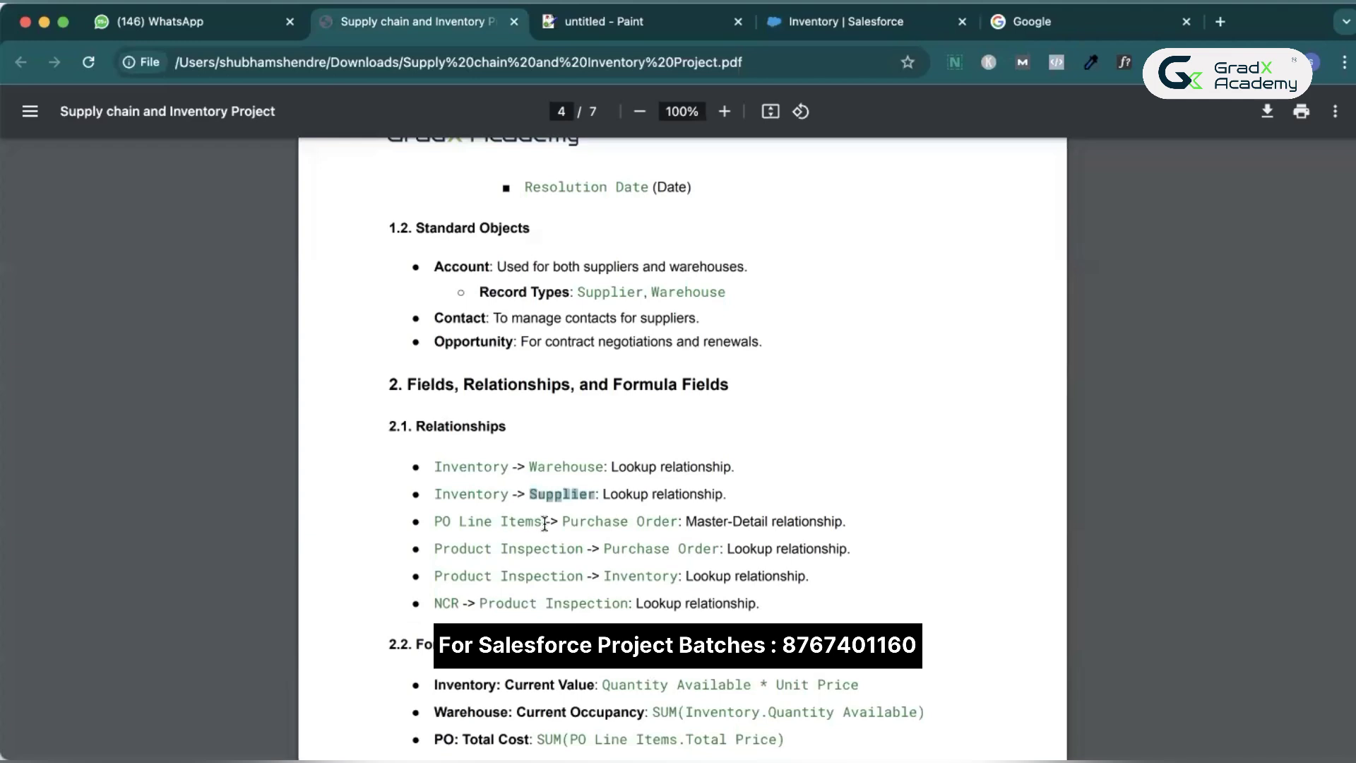
double_click(595, 523)
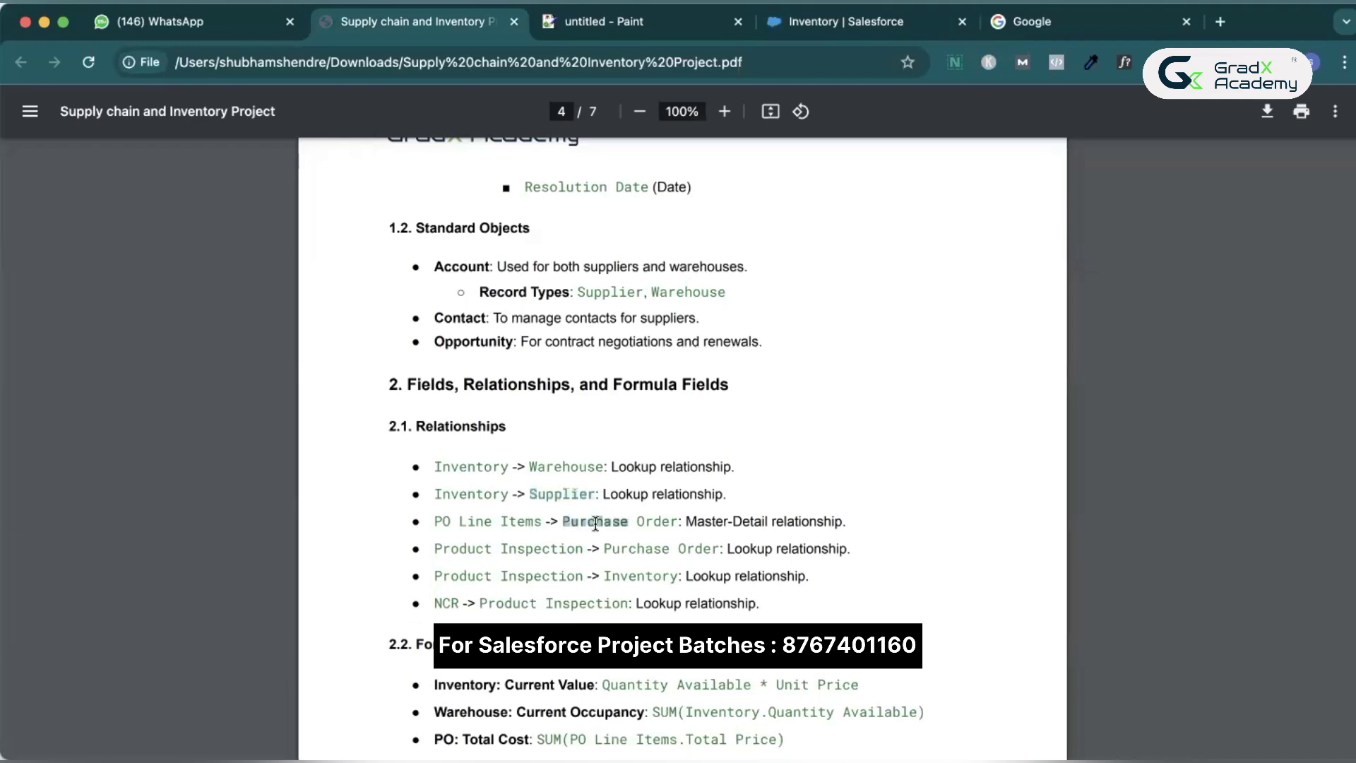
left_click(651, 523)
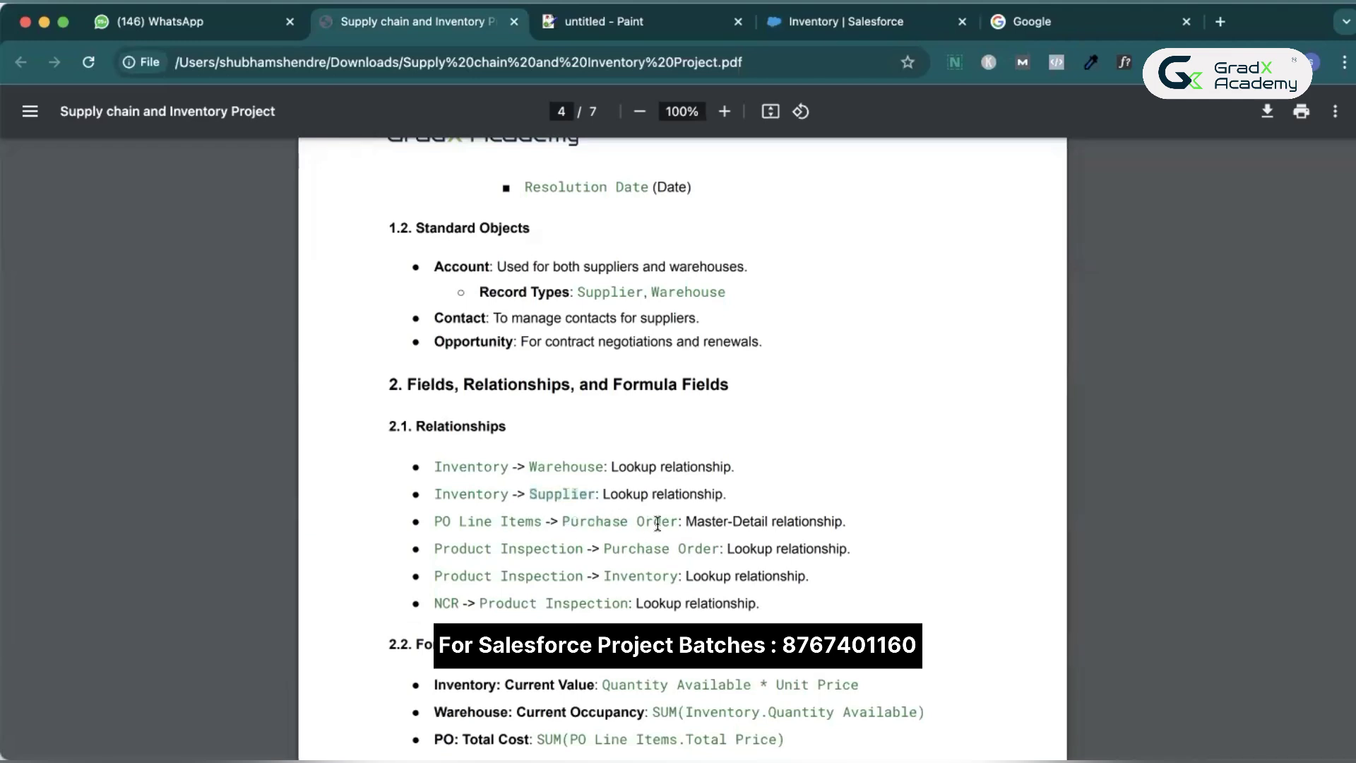
- Return to Salesforce's Object Manager, find the PO Line Item object and show its fields and relationships
left_click(834, 28)
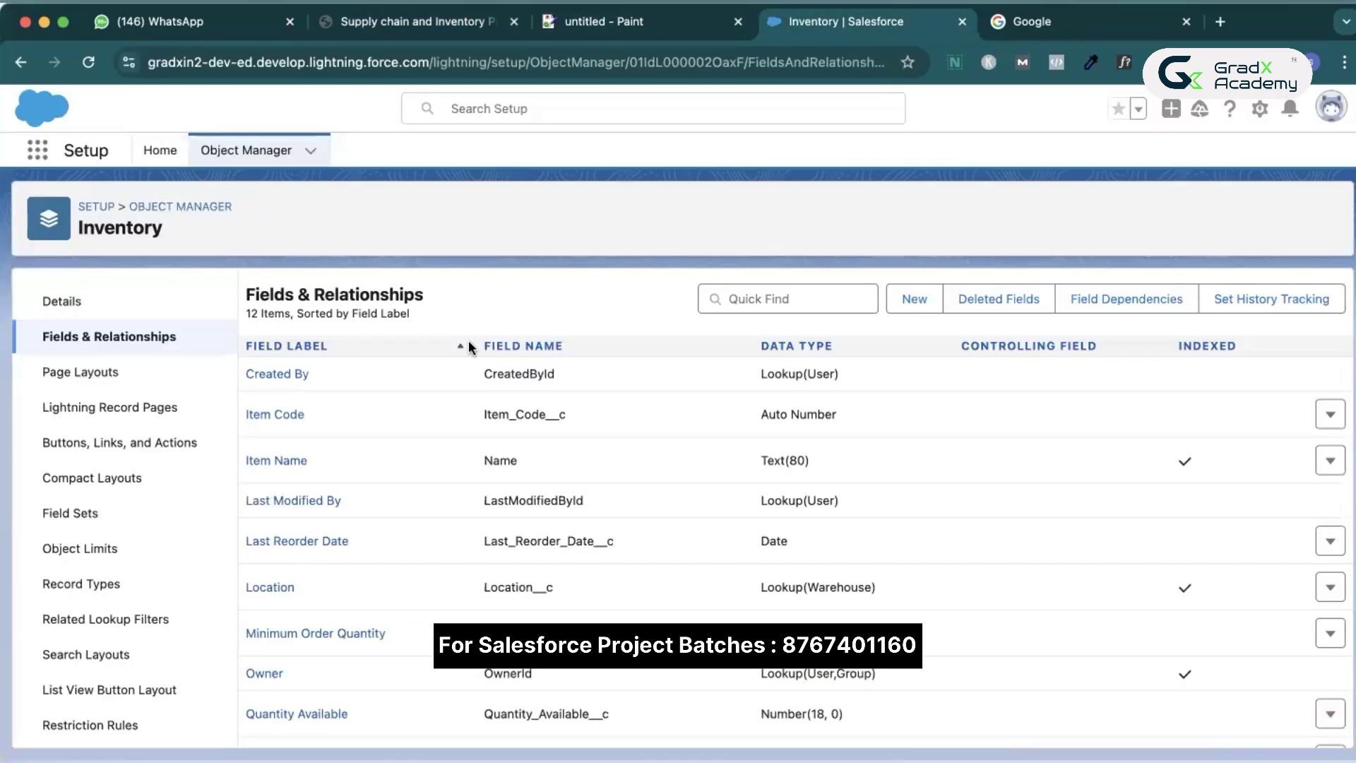
left_click(171, 210)
left_click(1045, 208)
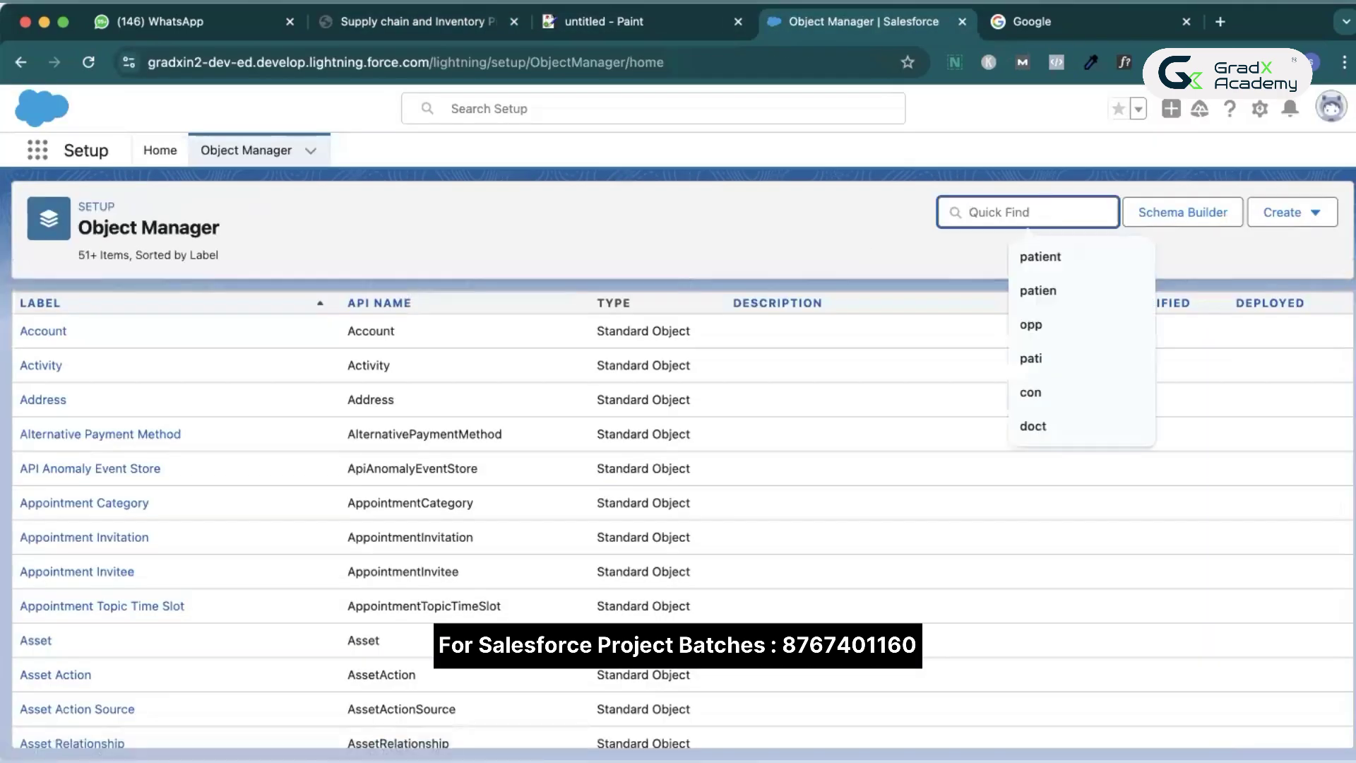
type("PO")
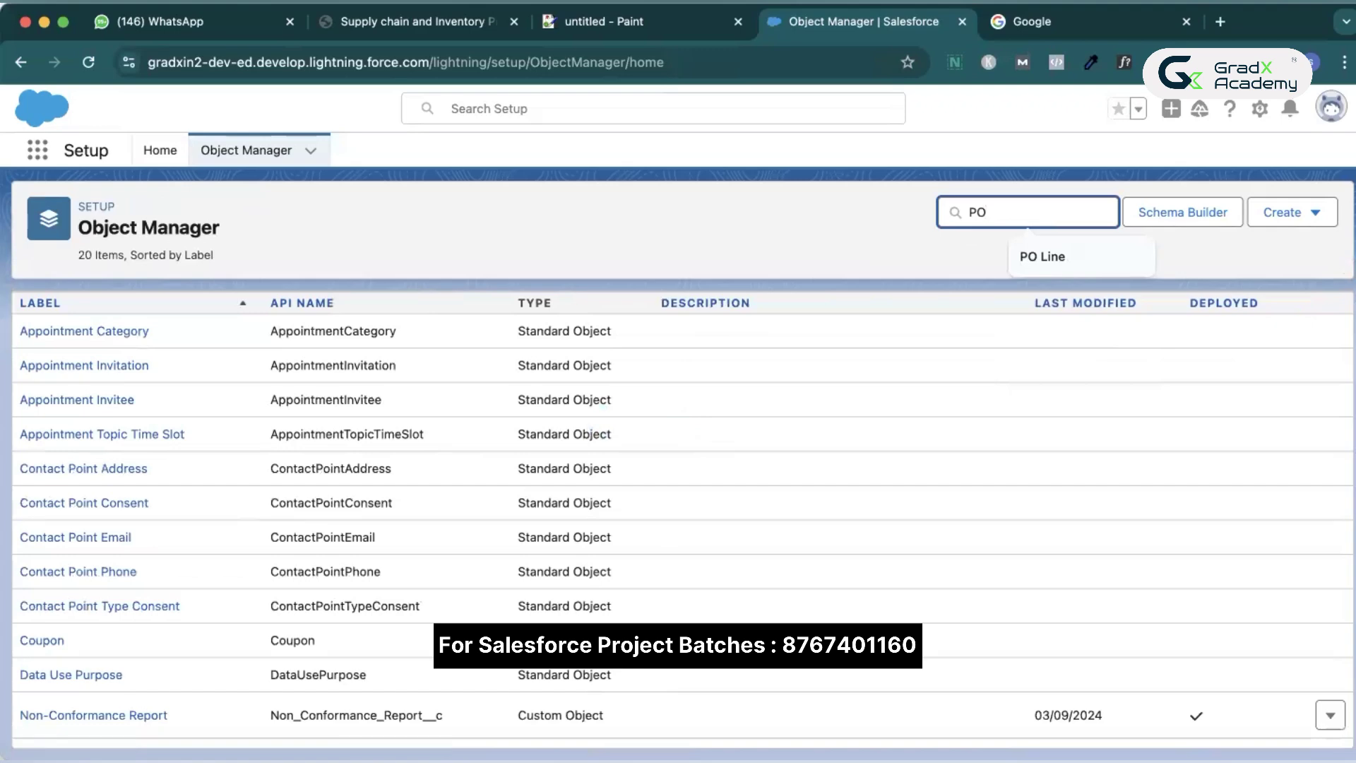
type(" Lin")
left_click(71, 338)
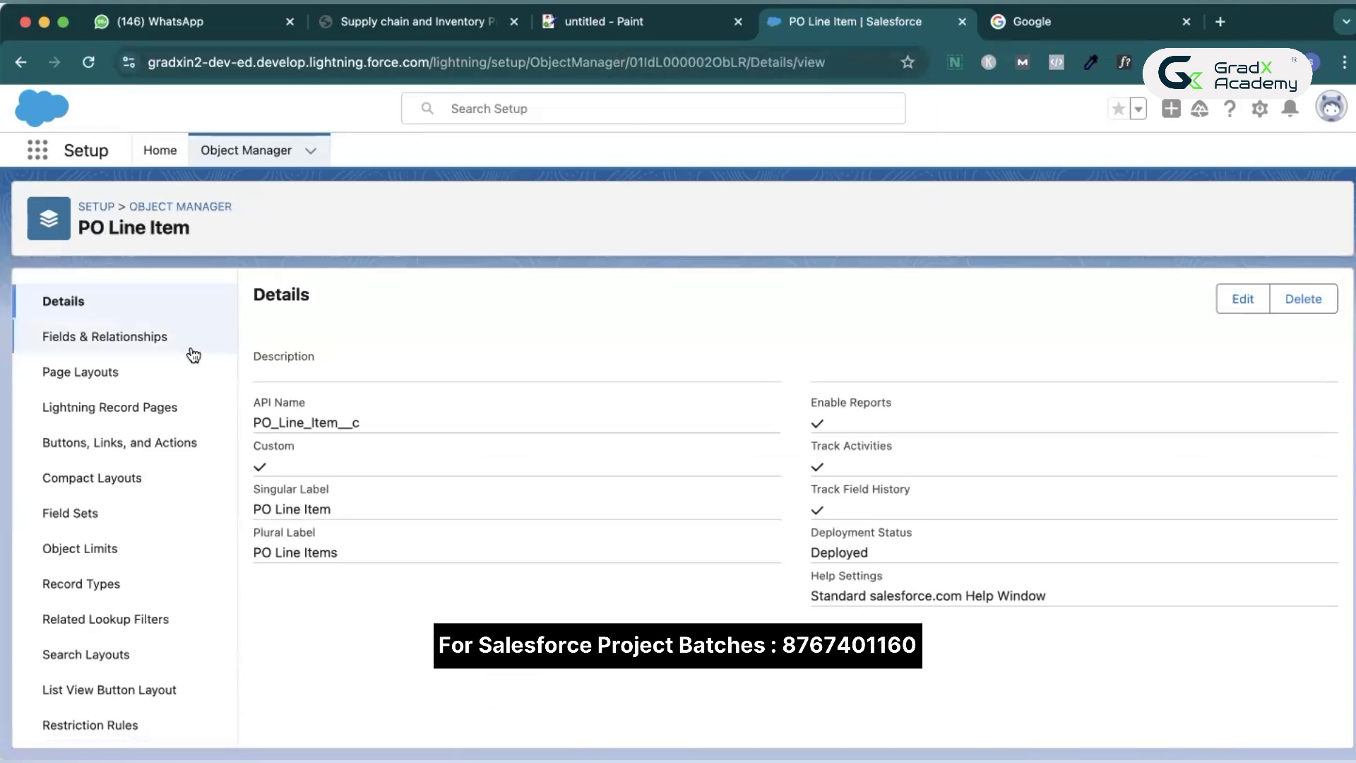
left_click(162, 338)
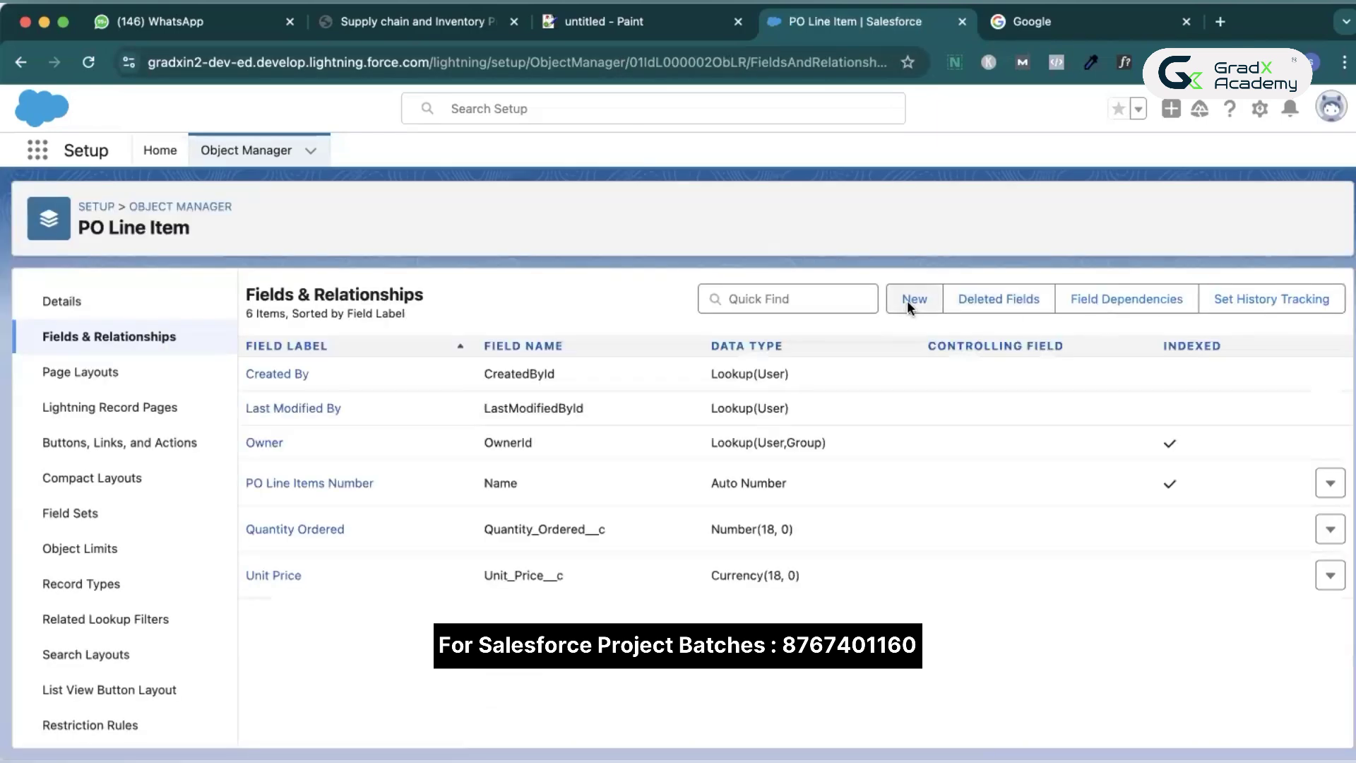
- Start a new custom field on PO Line Item with the Master-Detail Relationship data type
left_click(907, 299)
scroll(332, 618, "down", 2)
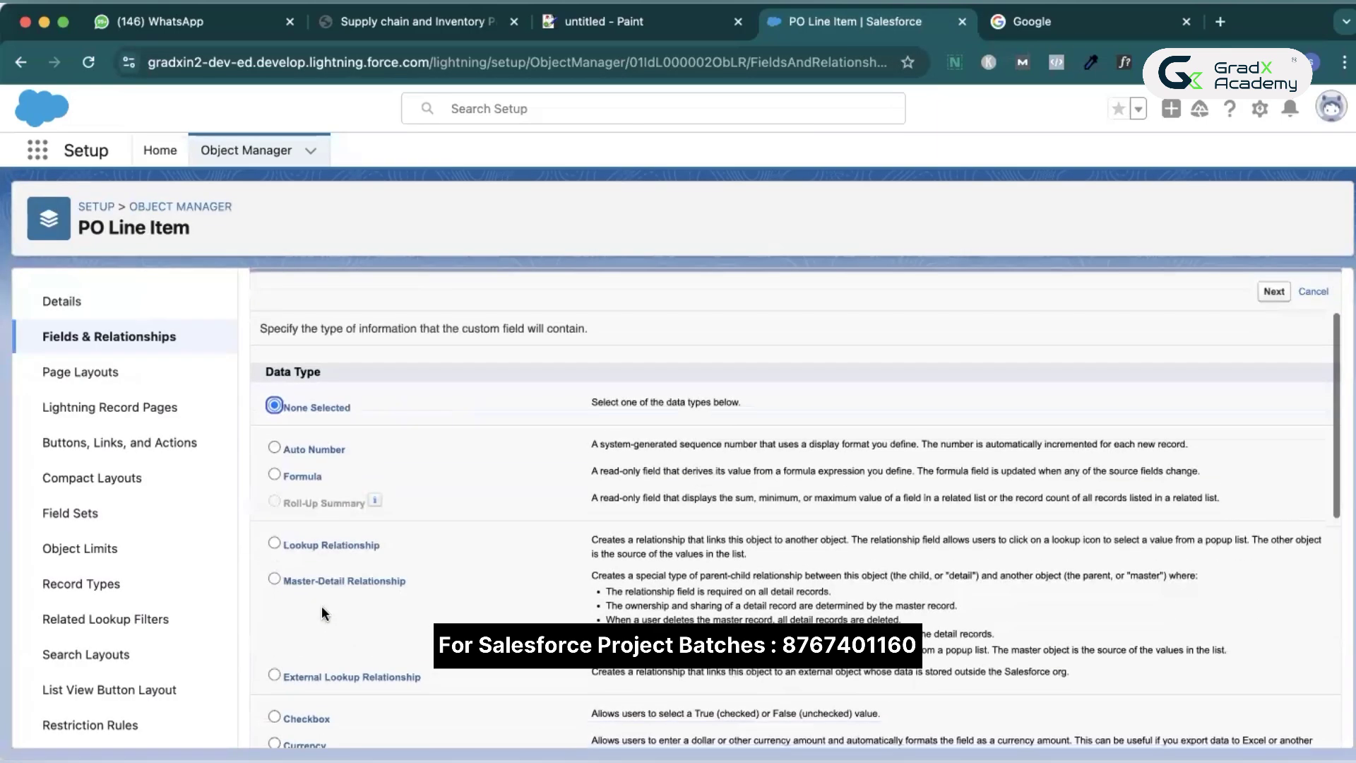
left_click(291, 579)
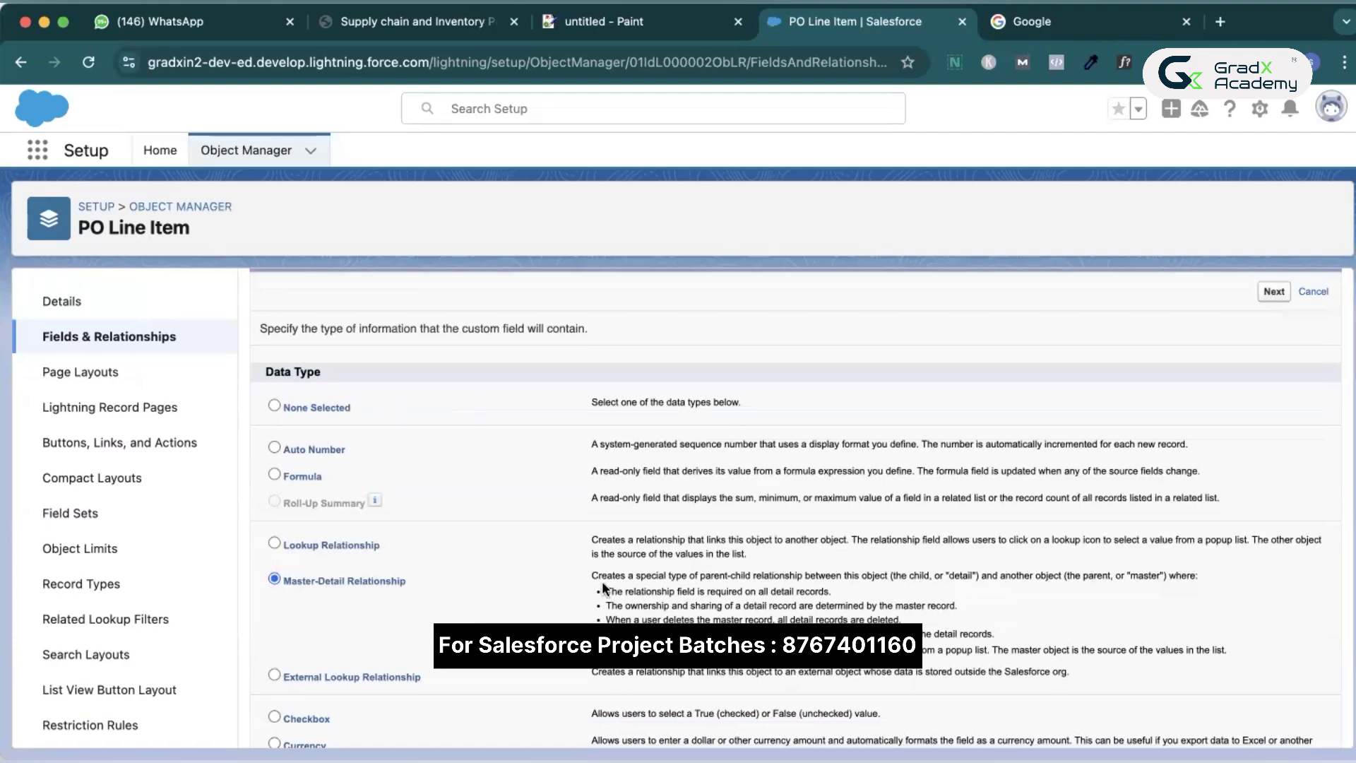
left_click_drag(640, 576, 940, 576)
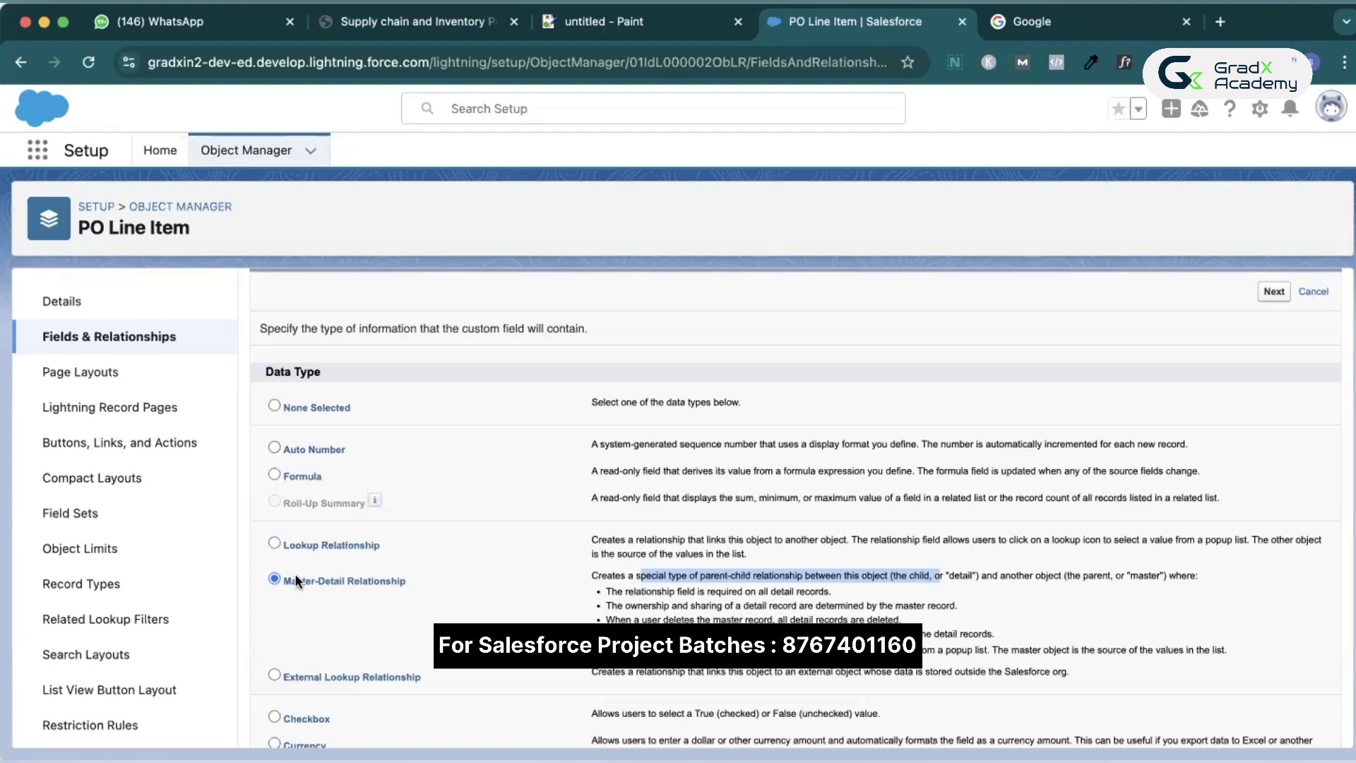
left_click(1274, 292)
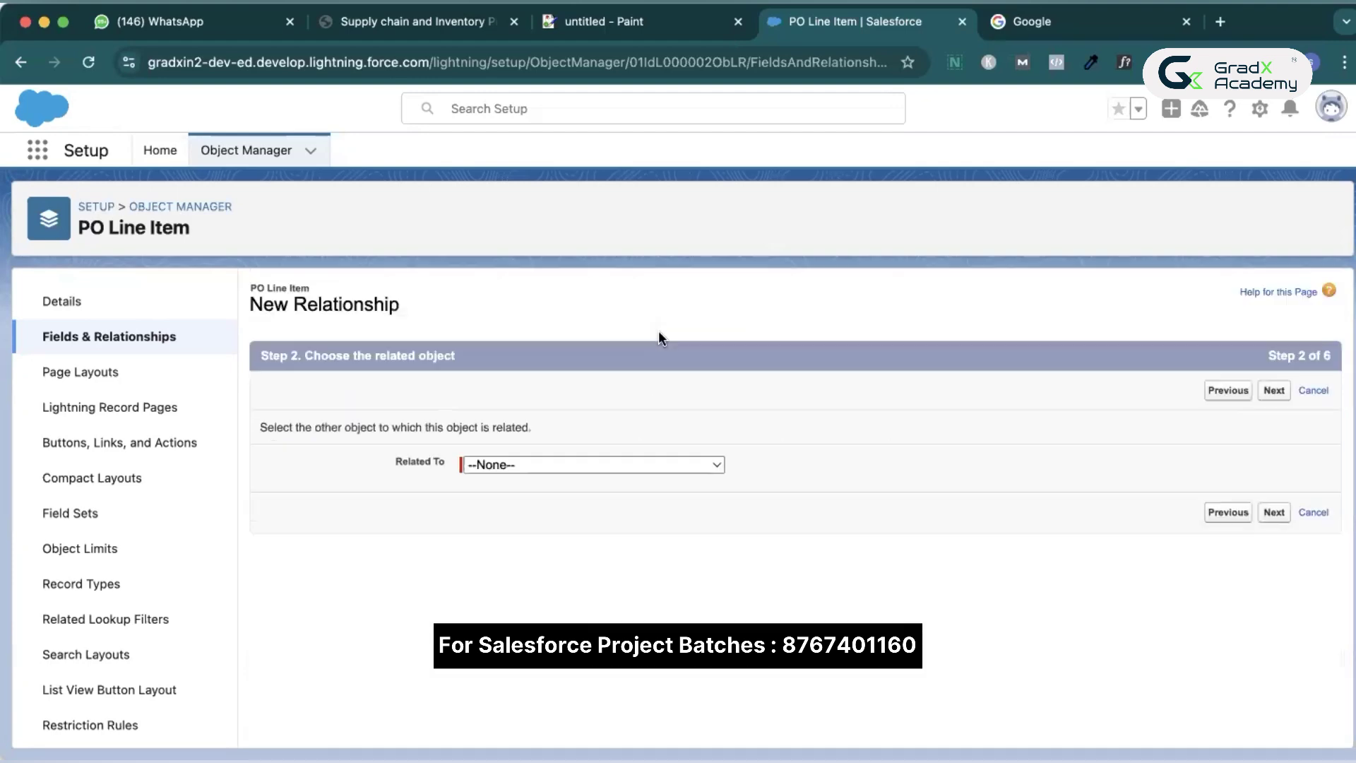
- Check the project PDF's Relationships section for the master object of PO Line Items and return to the new relationship
left_click(570, 463)
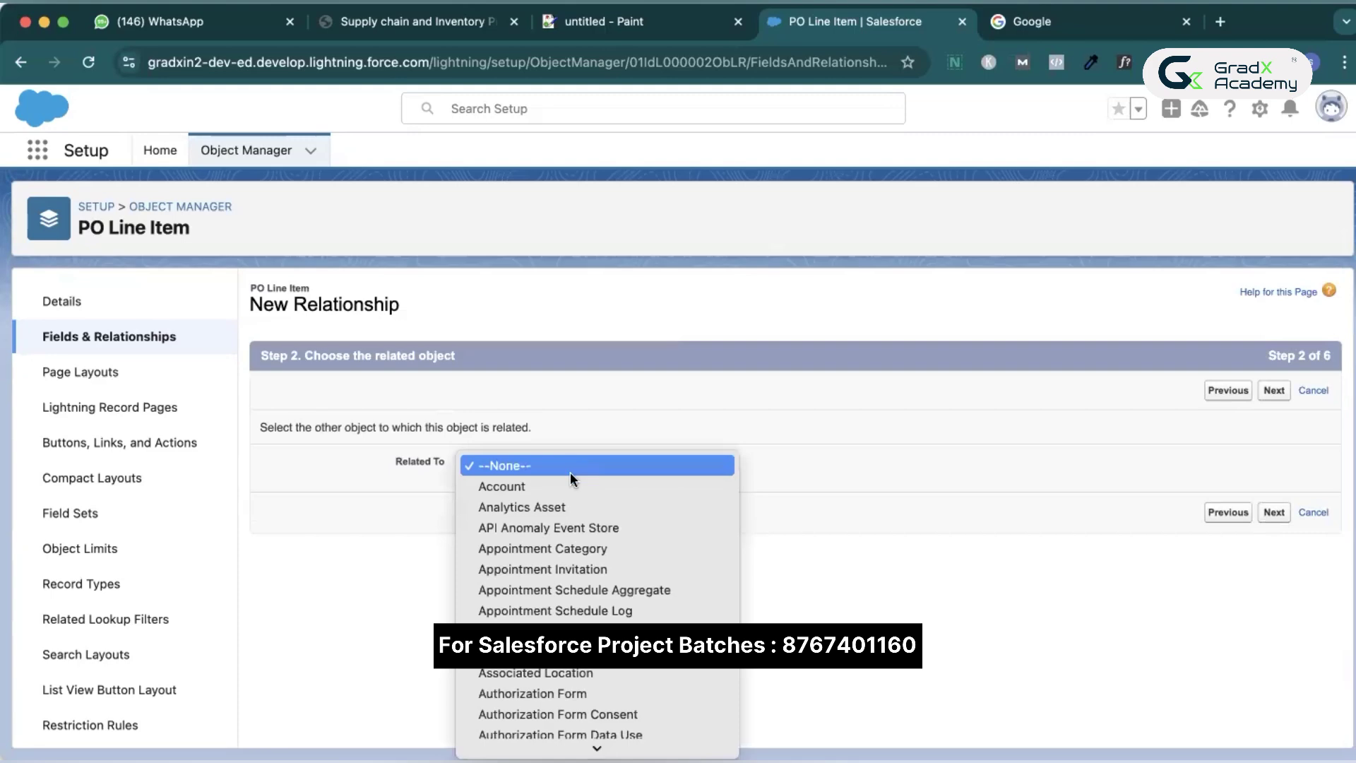
left_click(506, 233)
left_click(415, 32)
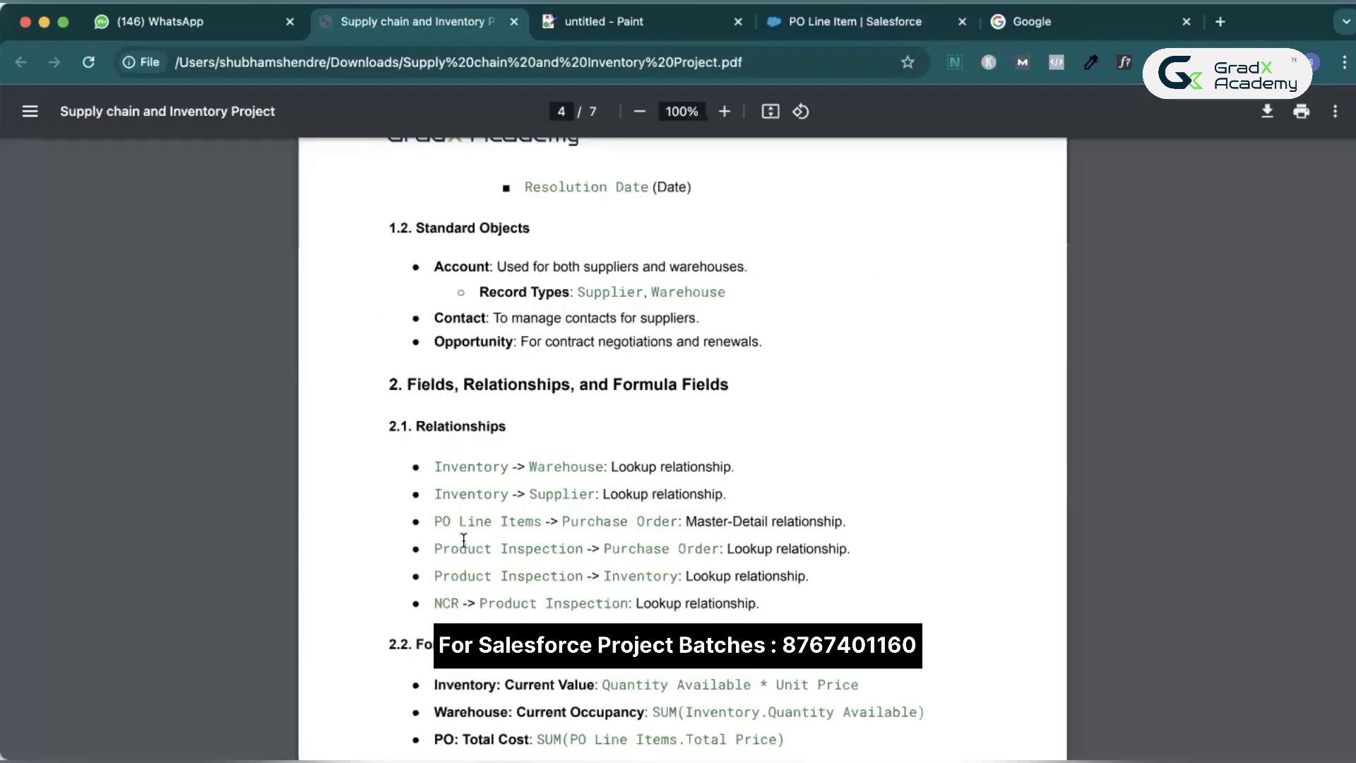
left_click(886, 23)
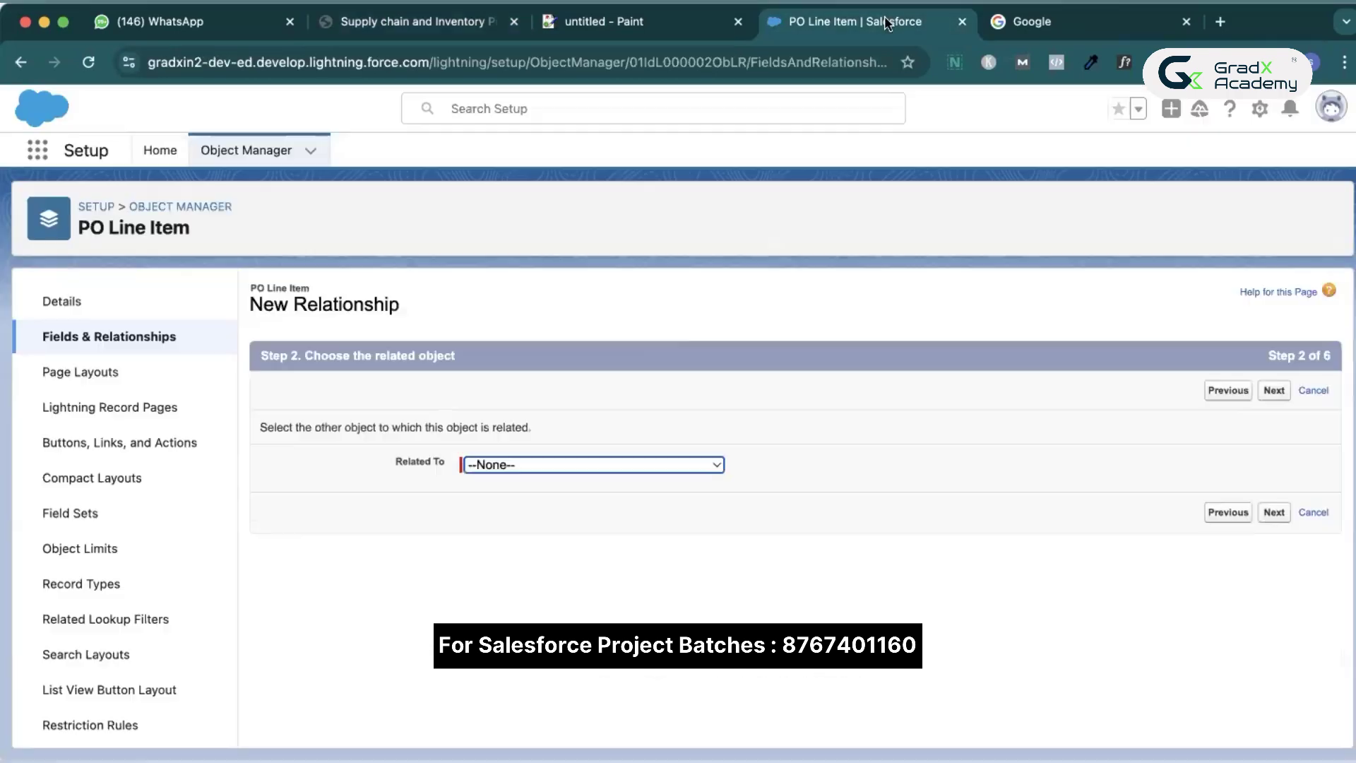
- Relate the new PO Line Item master-detail field to the Purchase Order object and proceed to the naming details
left_click(683, 465)
type("p")
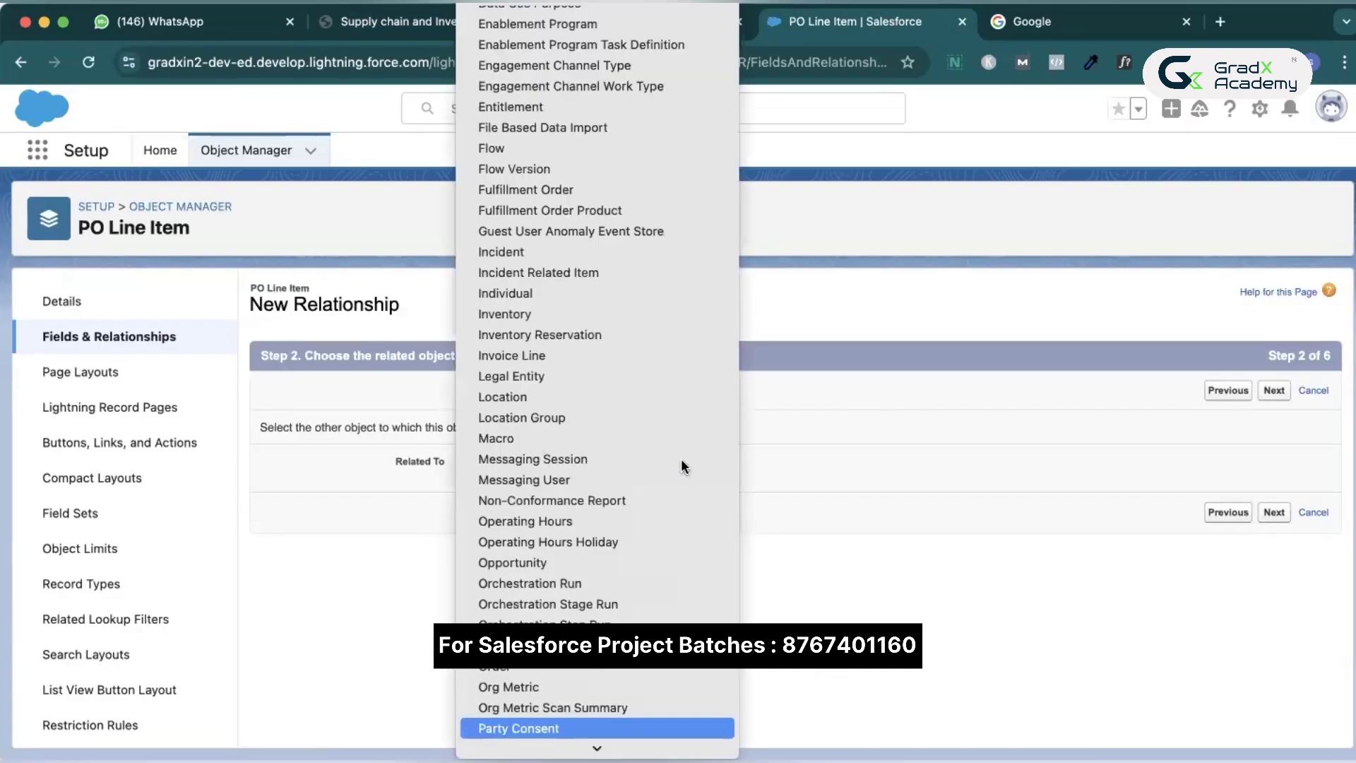
key("Down")
key("Down")
key("Down")
key("Down")
key("Down")
key("Down")
key("Down")
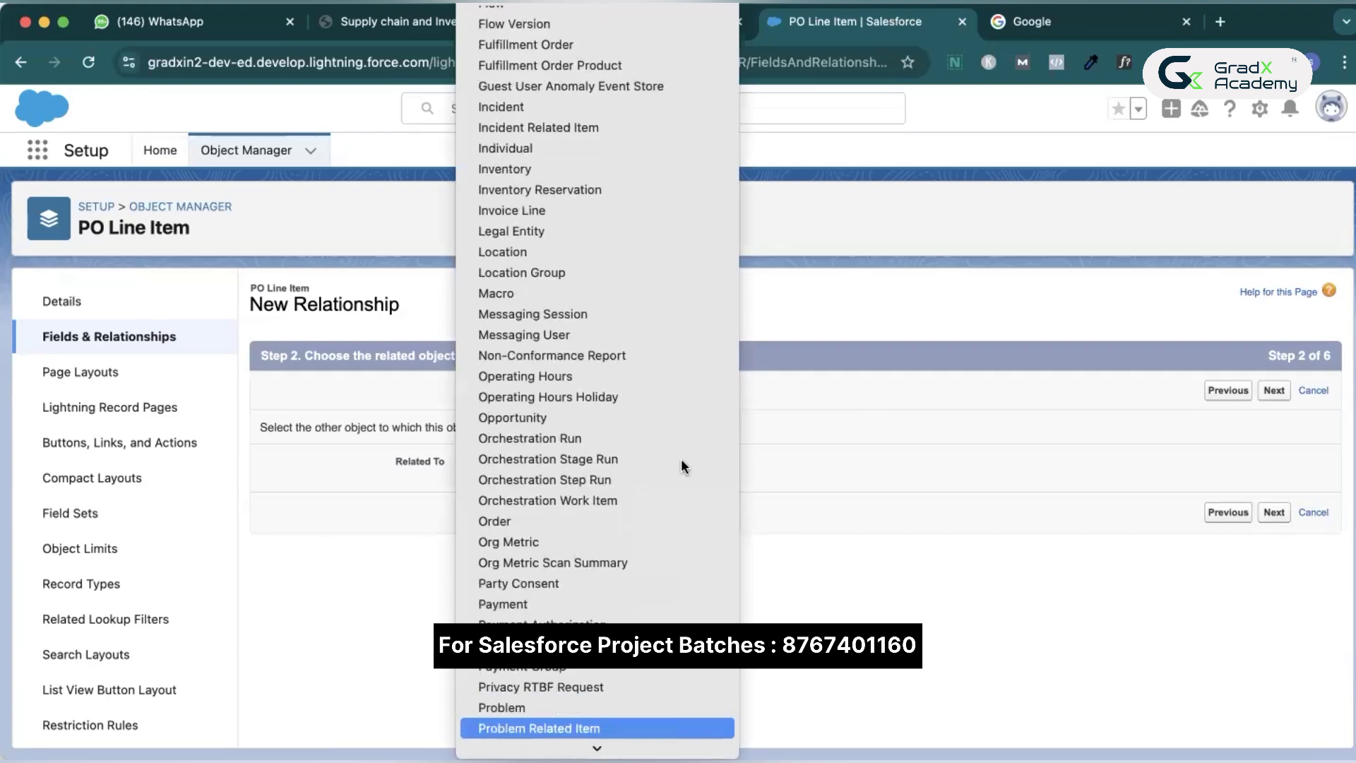
key("Down")
key("Down")
key("Down")
key("Down")
key("Down")
key("Down")
key("Up")
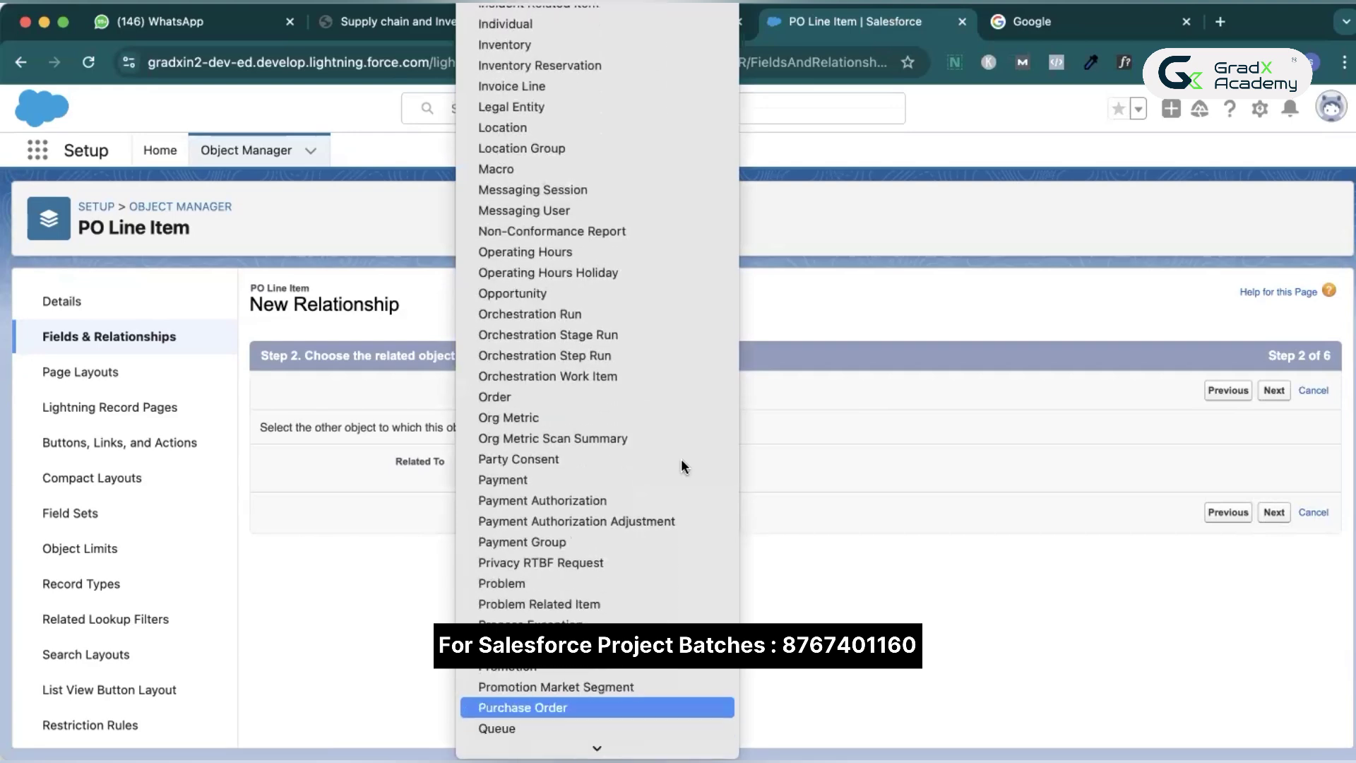
key("Return")
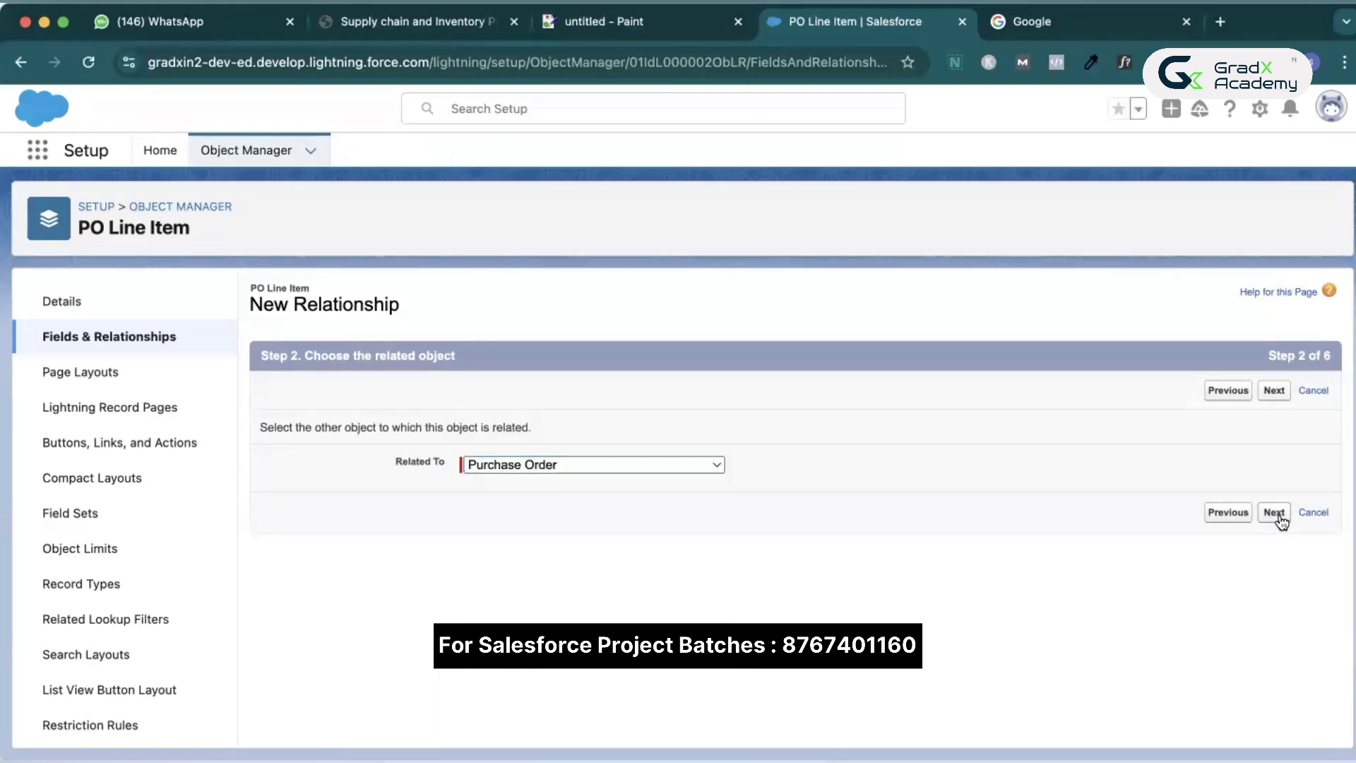
left_click(1280, 519)
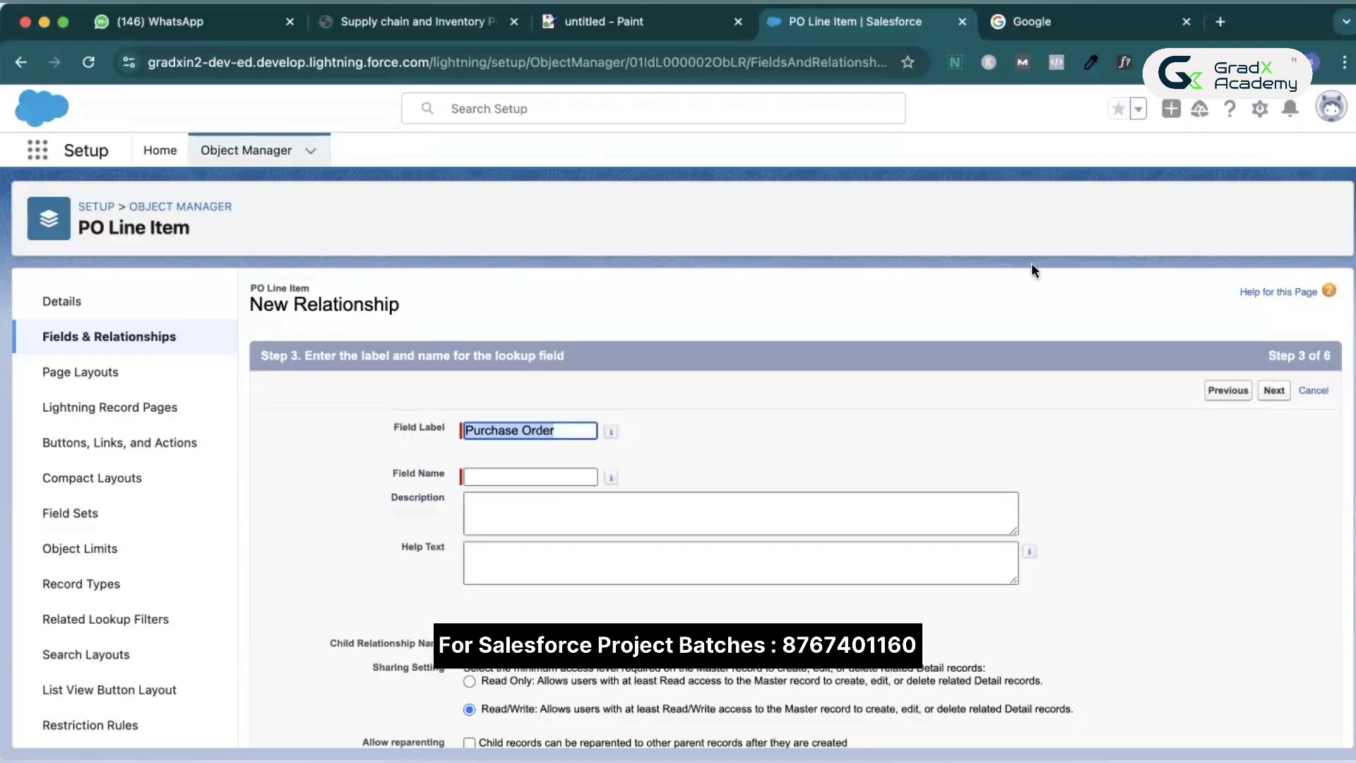
- Keep Purchase Order as the master-detail field's label and save it with the default security, page layout and related list settings
left_click(1257, 412)
left_click(1279, 397)
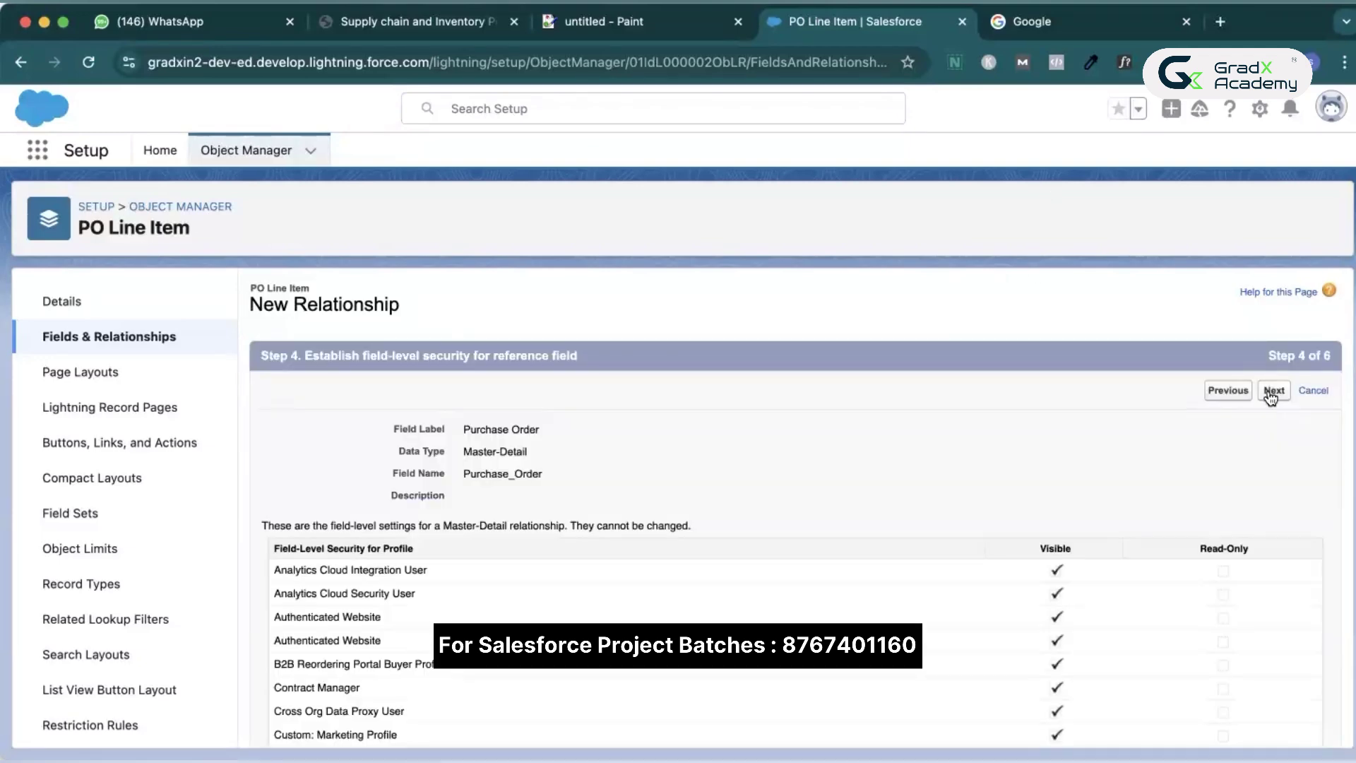
left_click(1274, 392)
left_click(1272, 393)
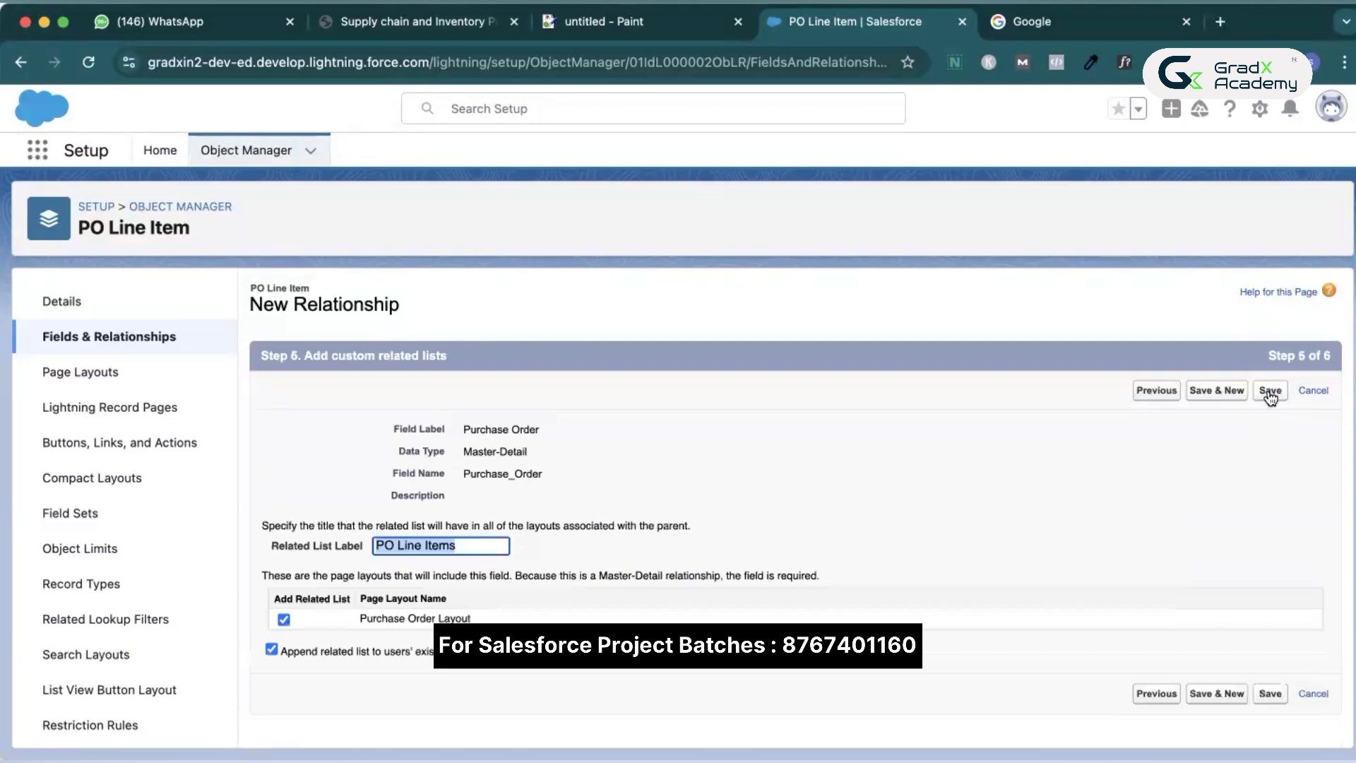
left_click(1270, 395)
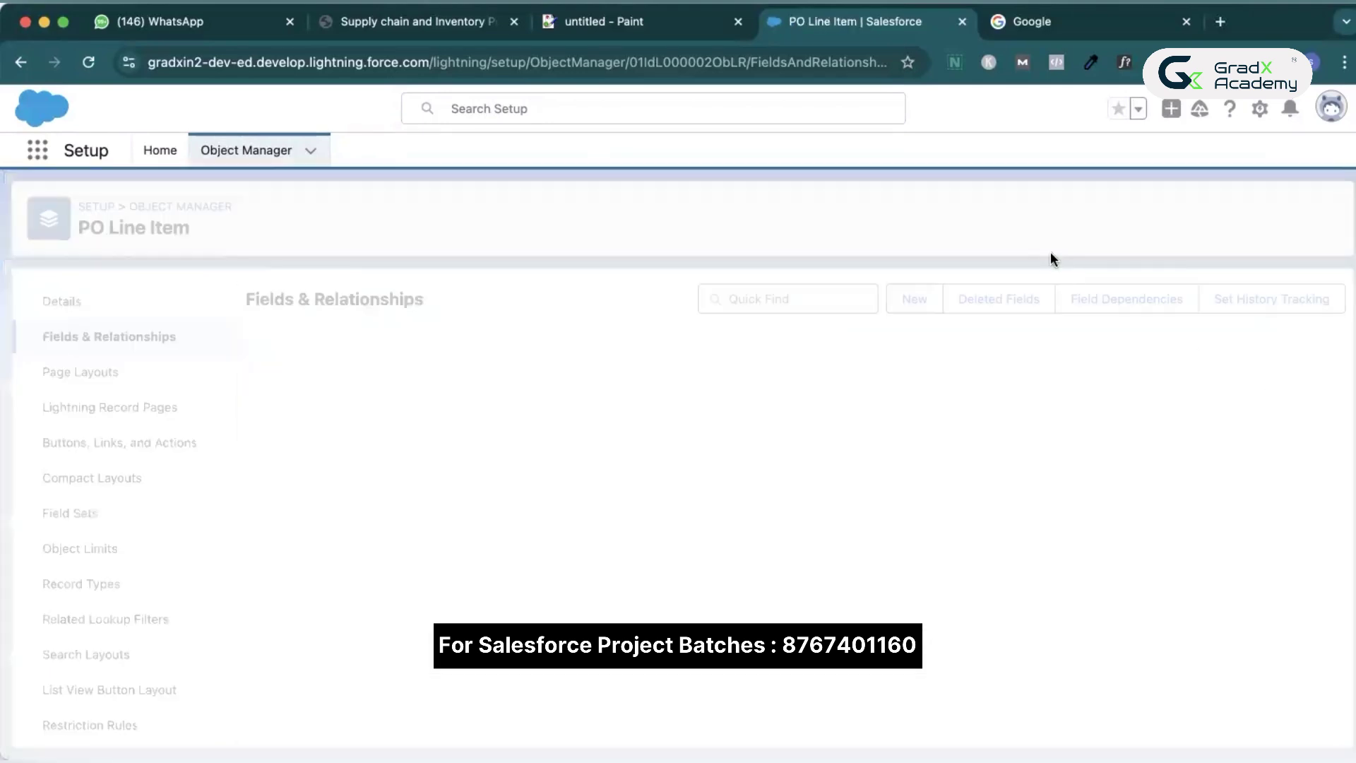
- Check the next relationship in the project PDF, find the Product Inspection object in Object Manager and show its fields and relationships
left_click(428, 23)
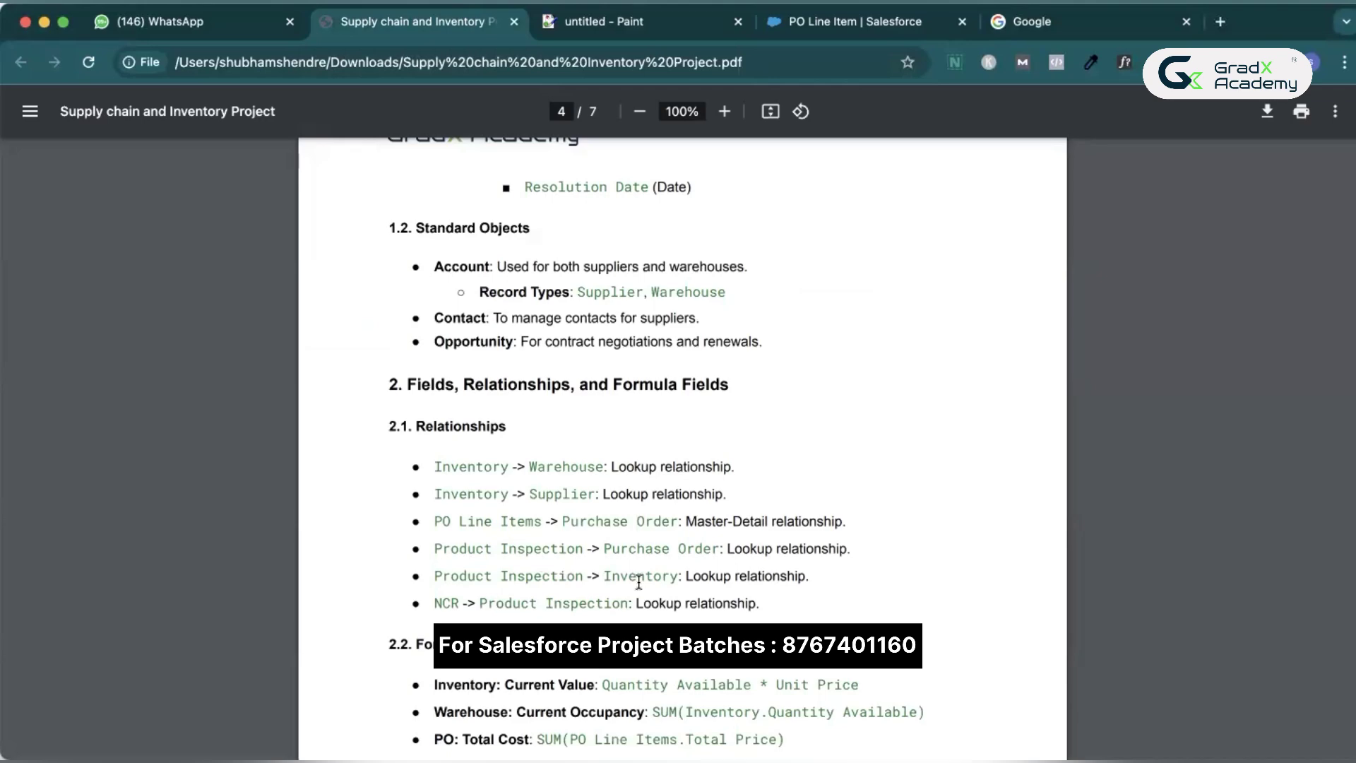
left_click(823, 22)
left_click(231, 157)
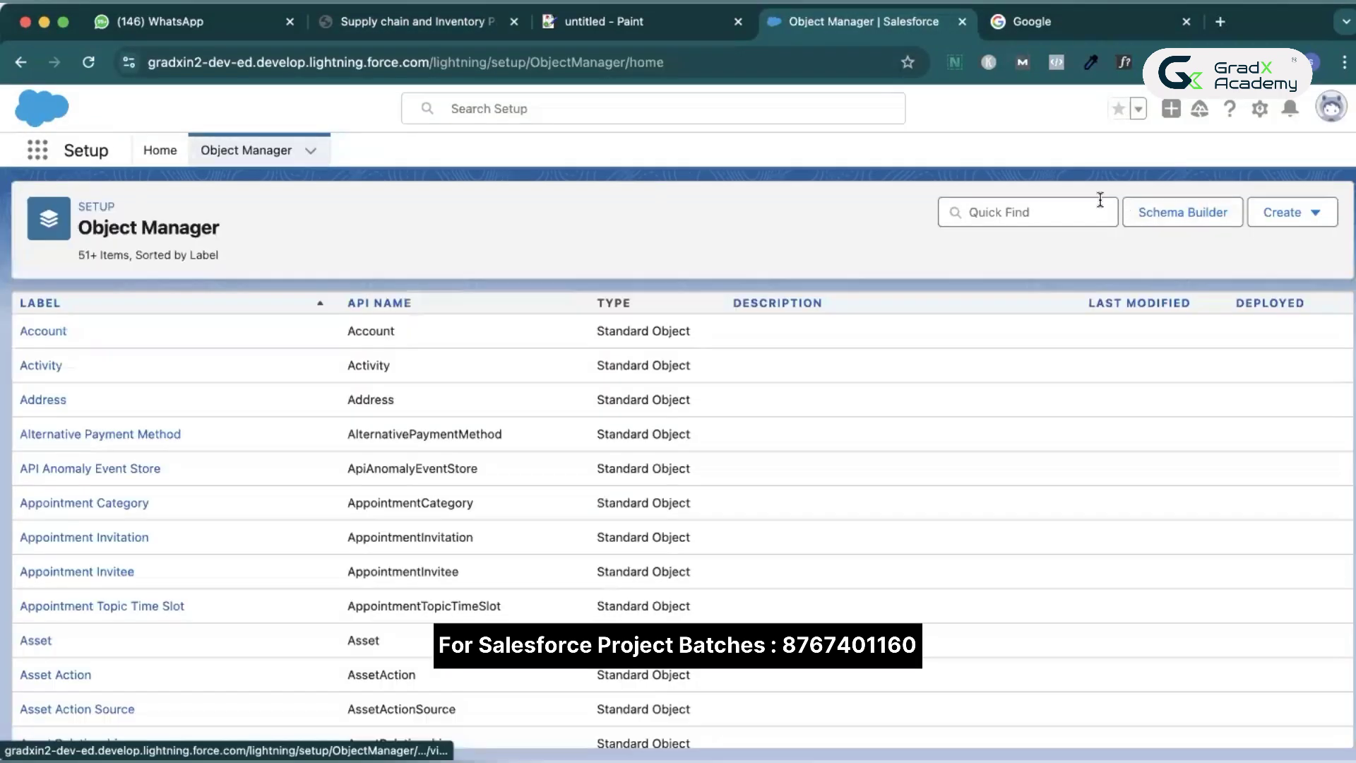
left_click(1089, 203)
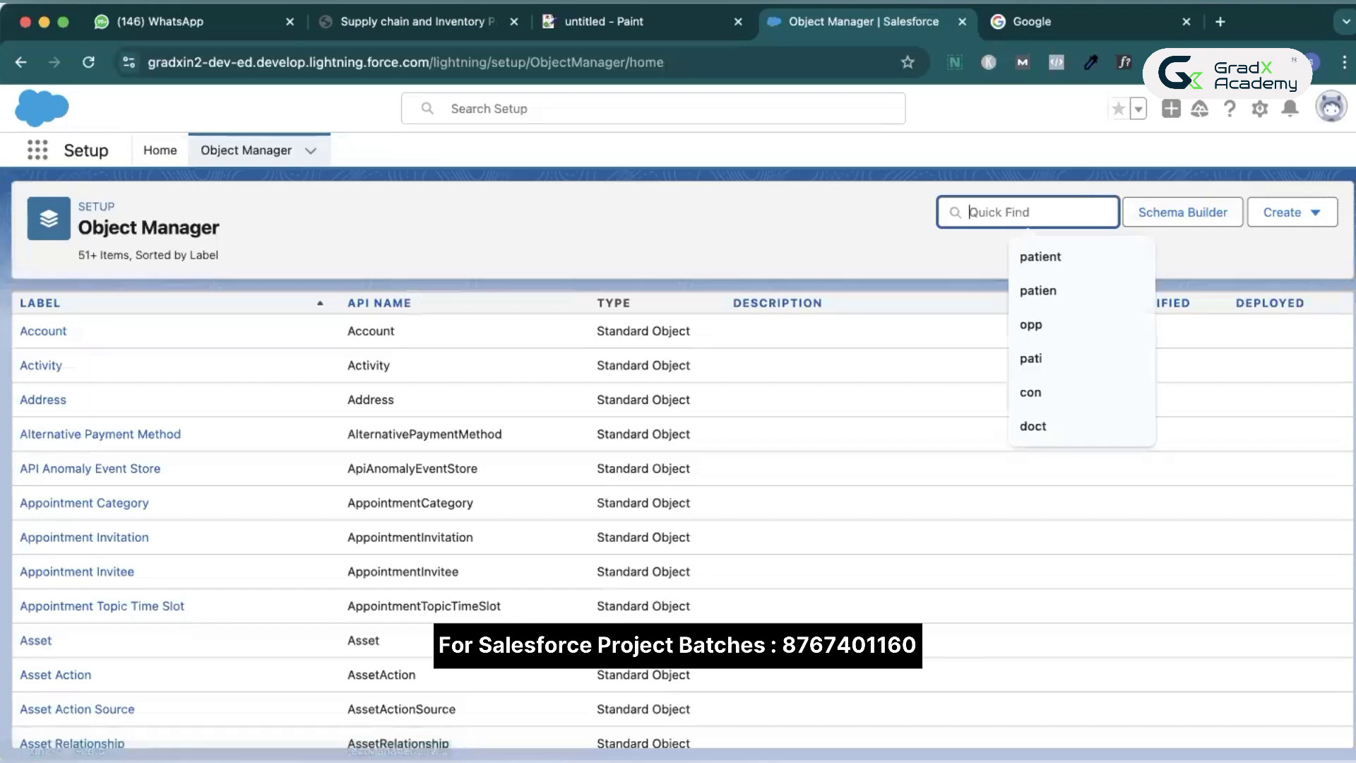
type("Produc")
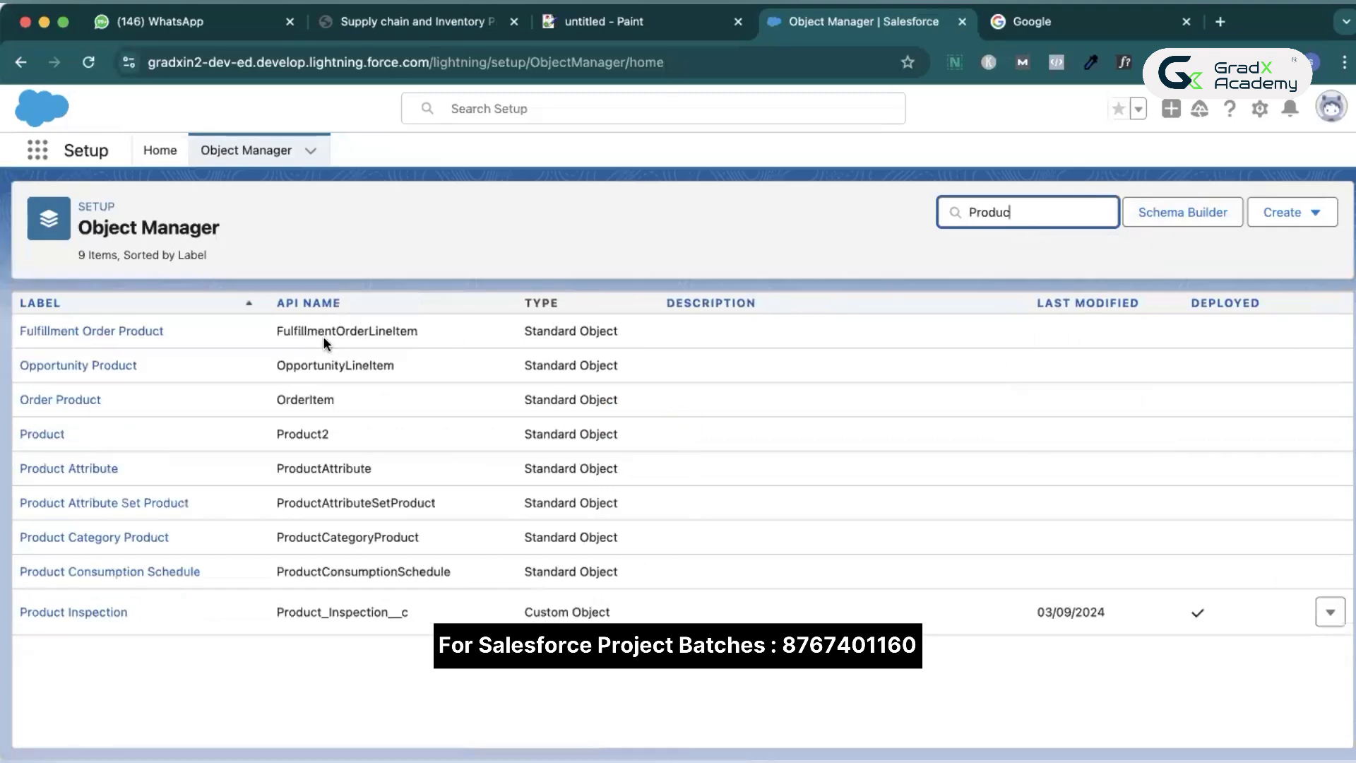
left_click(107, 611)
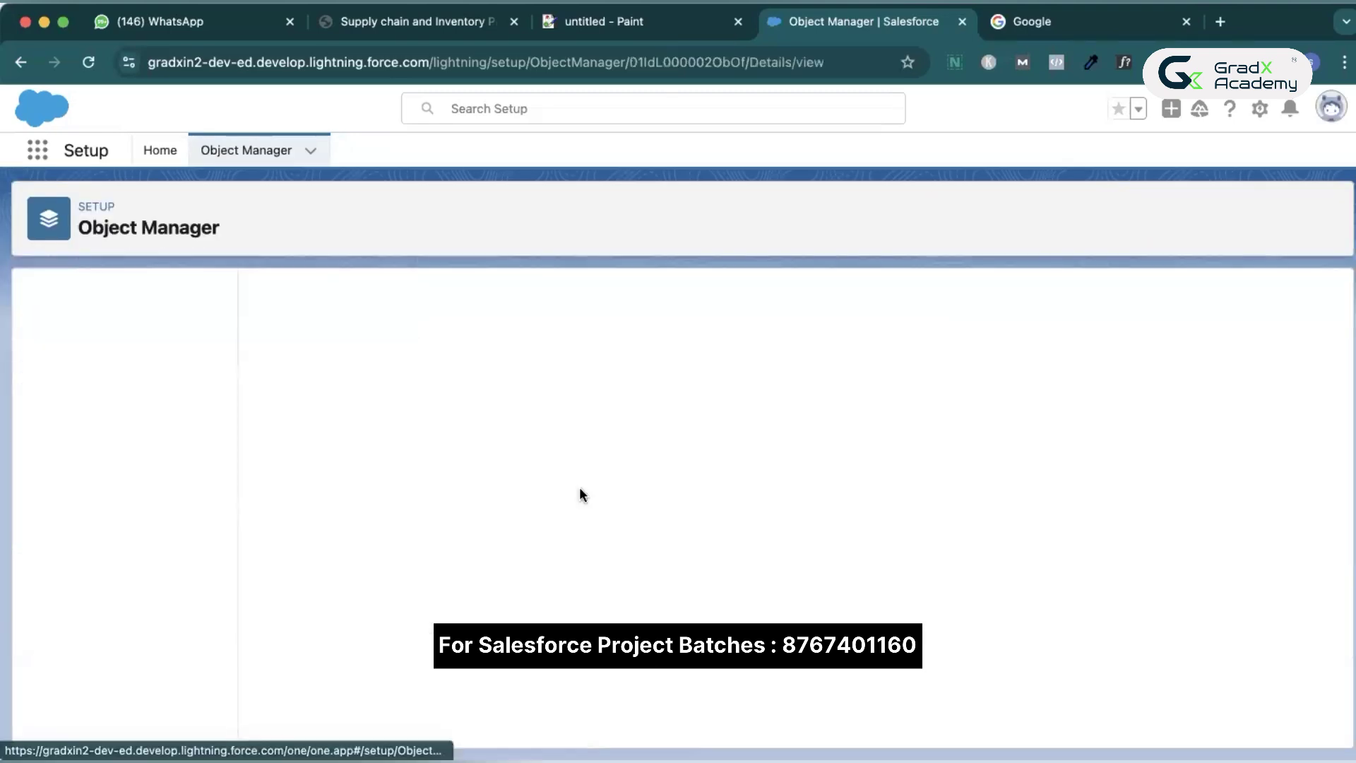
left_click(127, 336)
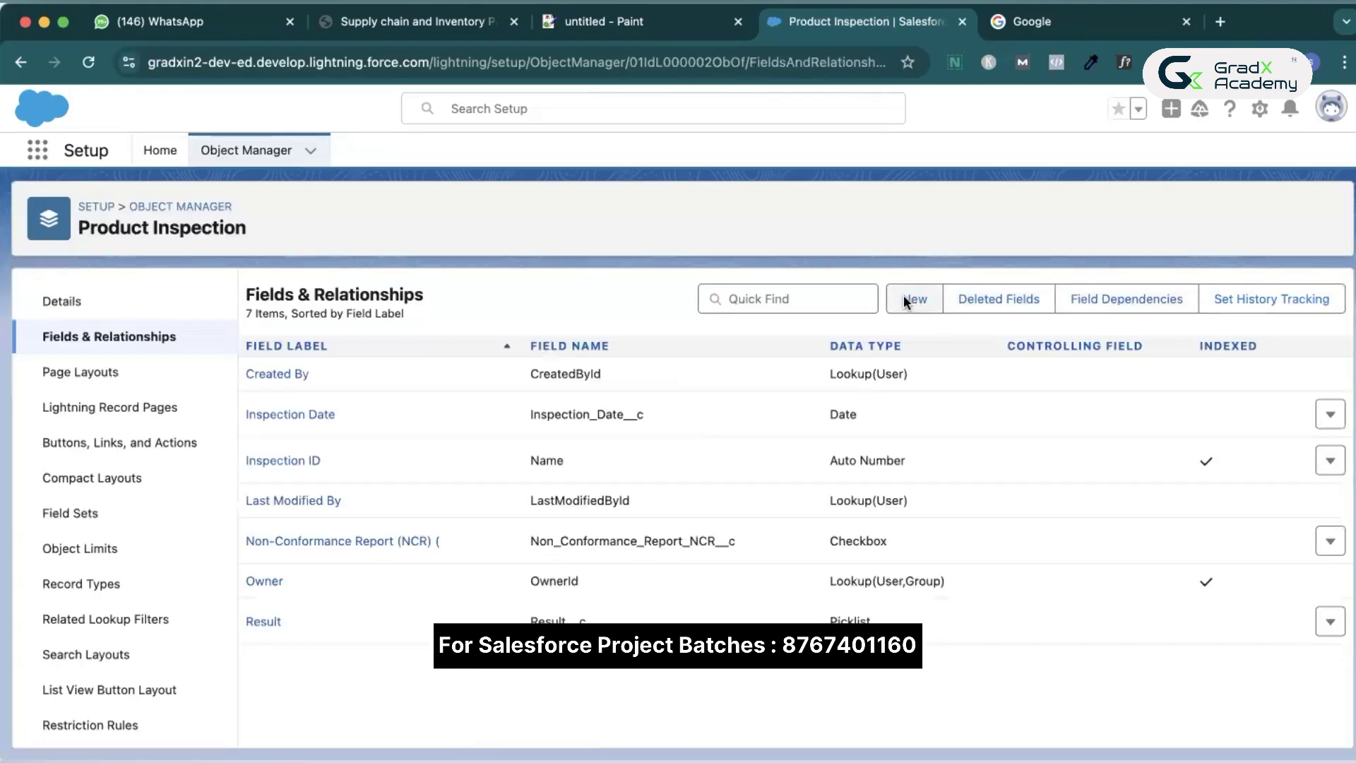
- Start a new custom field on Product Inspection with the Lookup Relationship data type
left_click(904, 297)
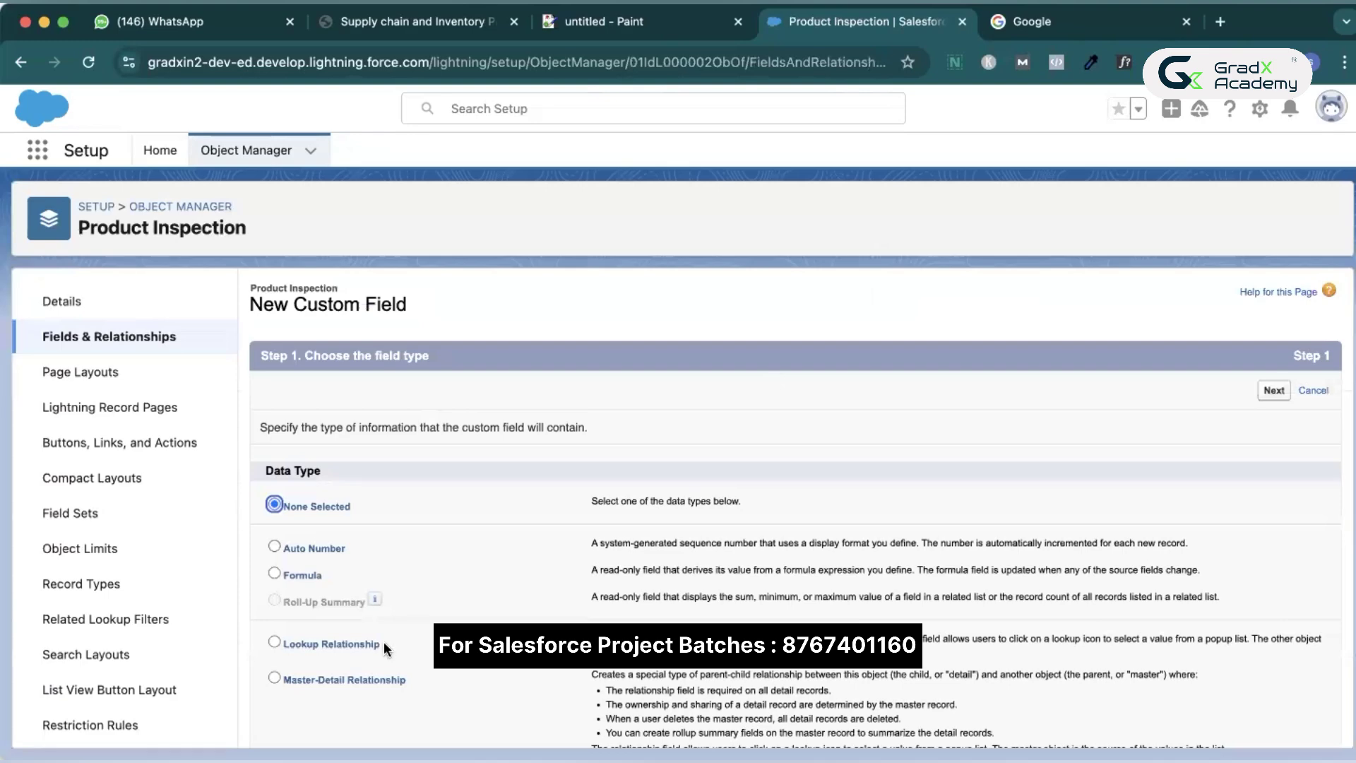
scroll(384, 642, "down", 3)
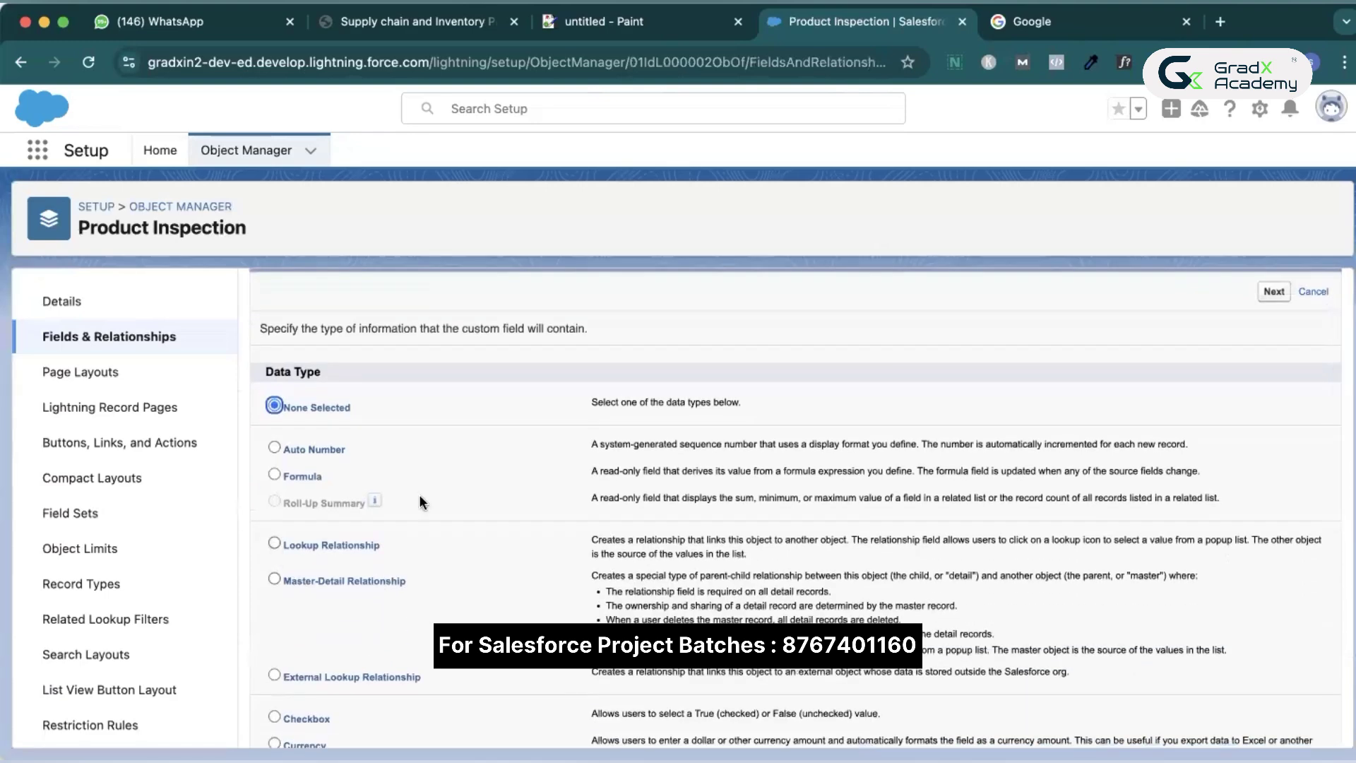
left_click(274, 542)
- Check the project PDF's Relationships section for the object Product Inspection has to look up and return to the new relationship
left_click(495, 465)
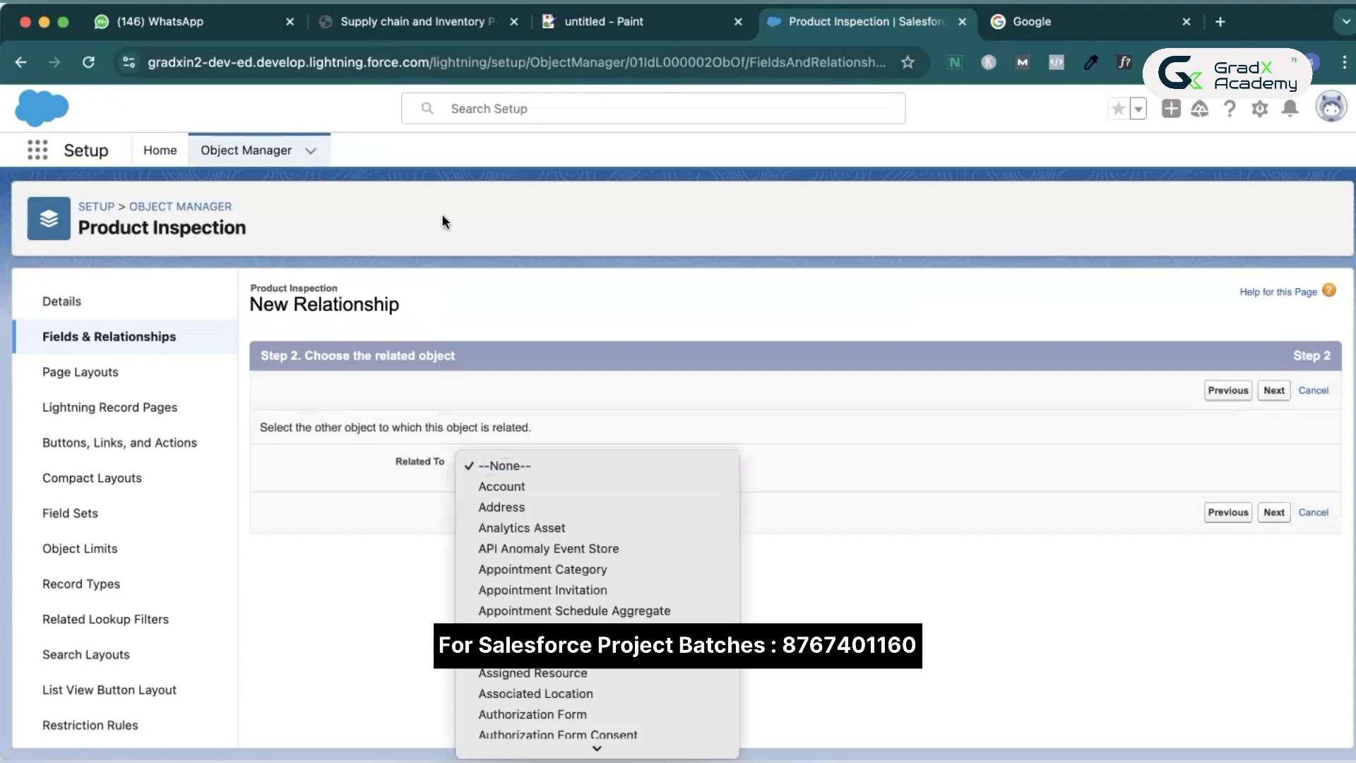
left_click(400, 21)
key("super+2")
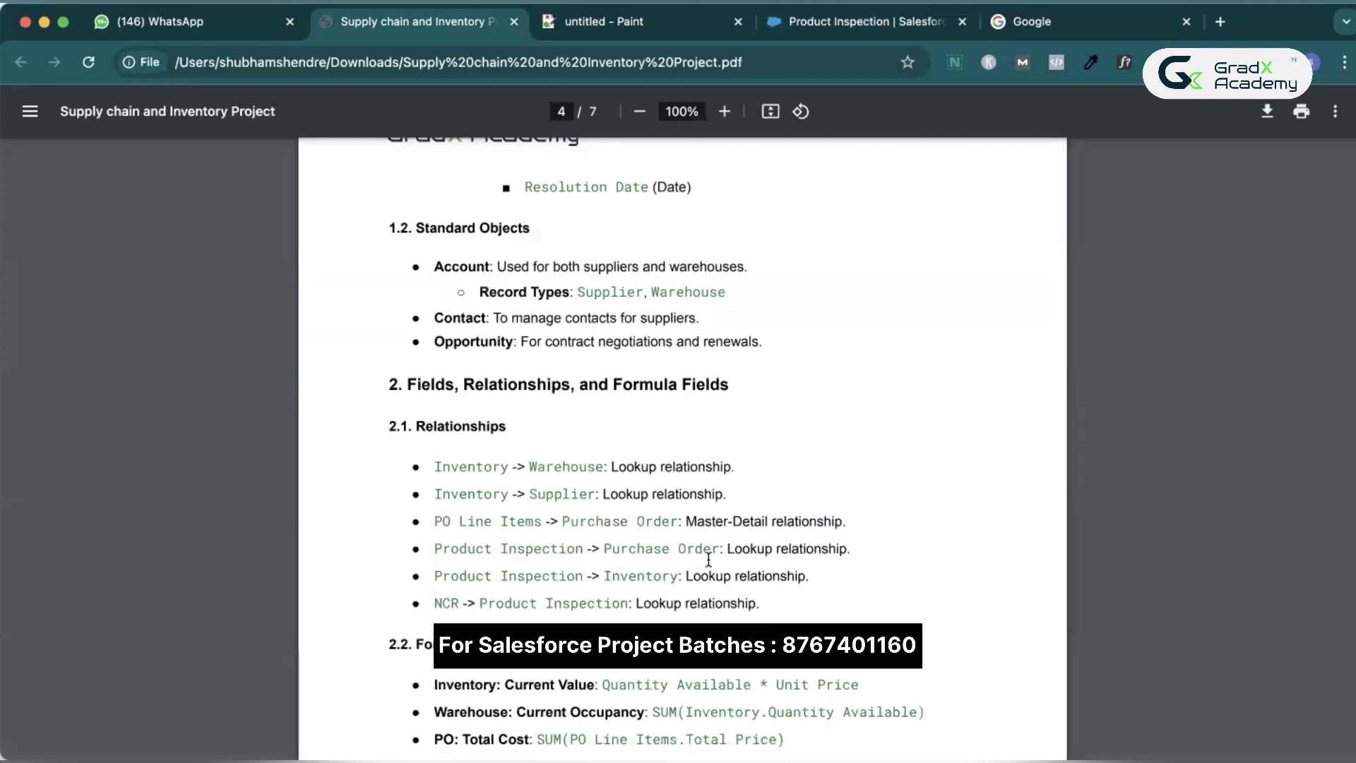
left_click(873, 26)
- Relate the new Product Inspection lookup field to the Purchase Order object and proceed to the naming details
left_click(576, 470)
type("pu")
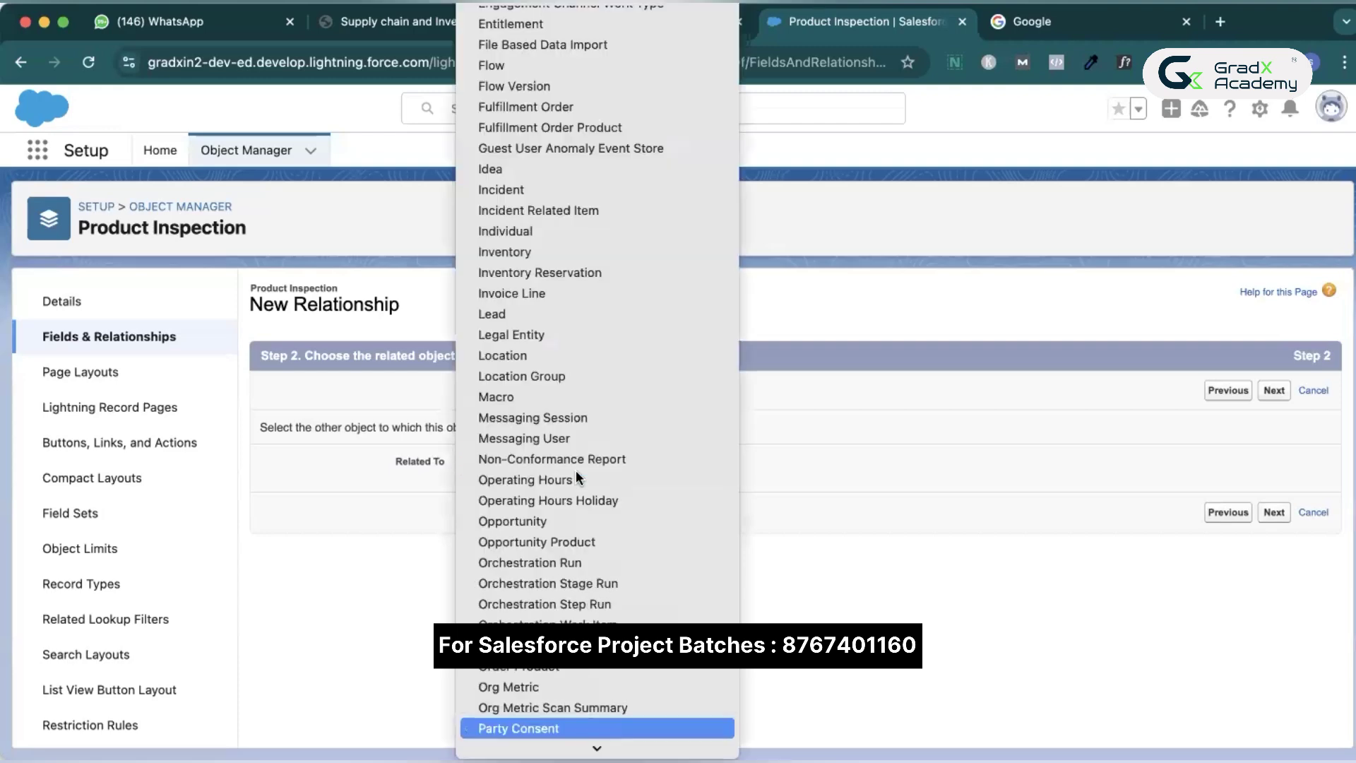
key("Return")
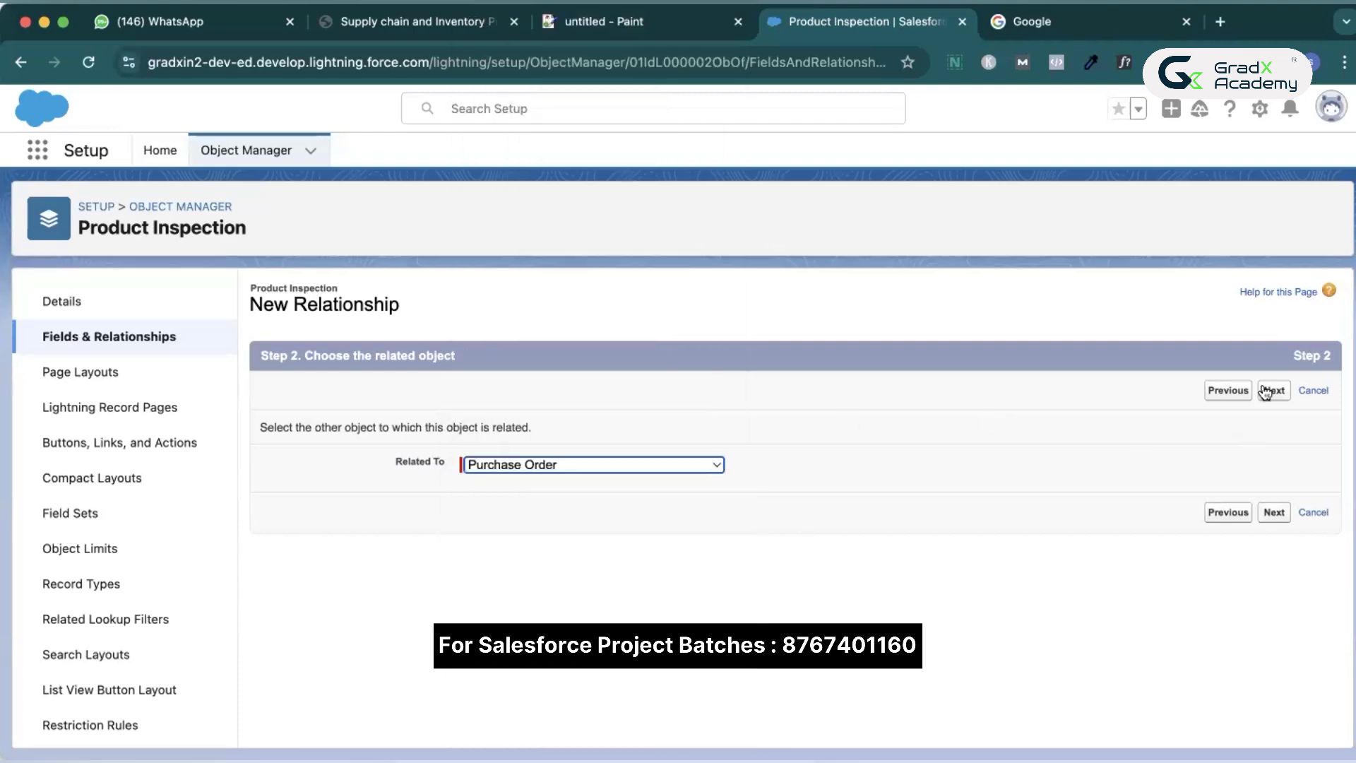
left_click(1265, 392)
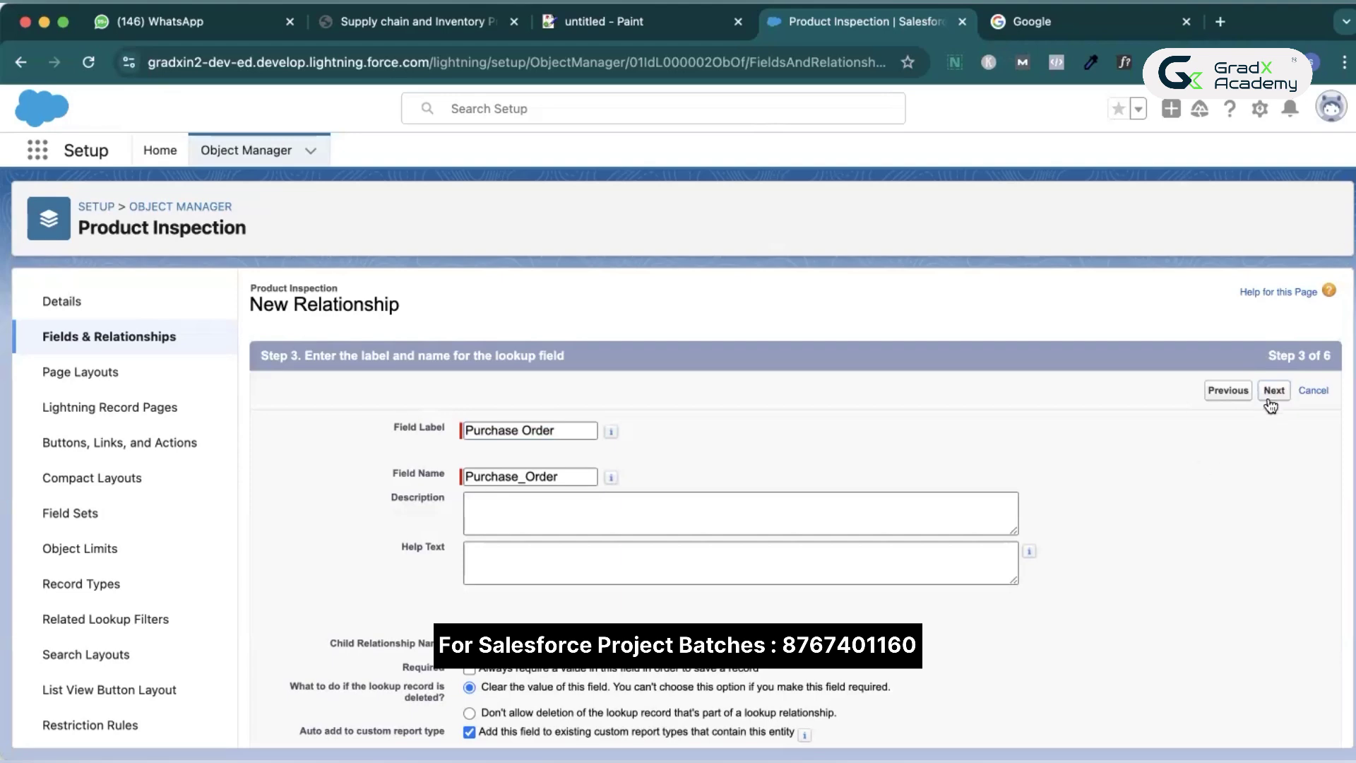
- Keep Purchase Order as the Product Inspection lookup's label and save it with the default security and page layout settings
scroll(1158, 545, "down", 3)
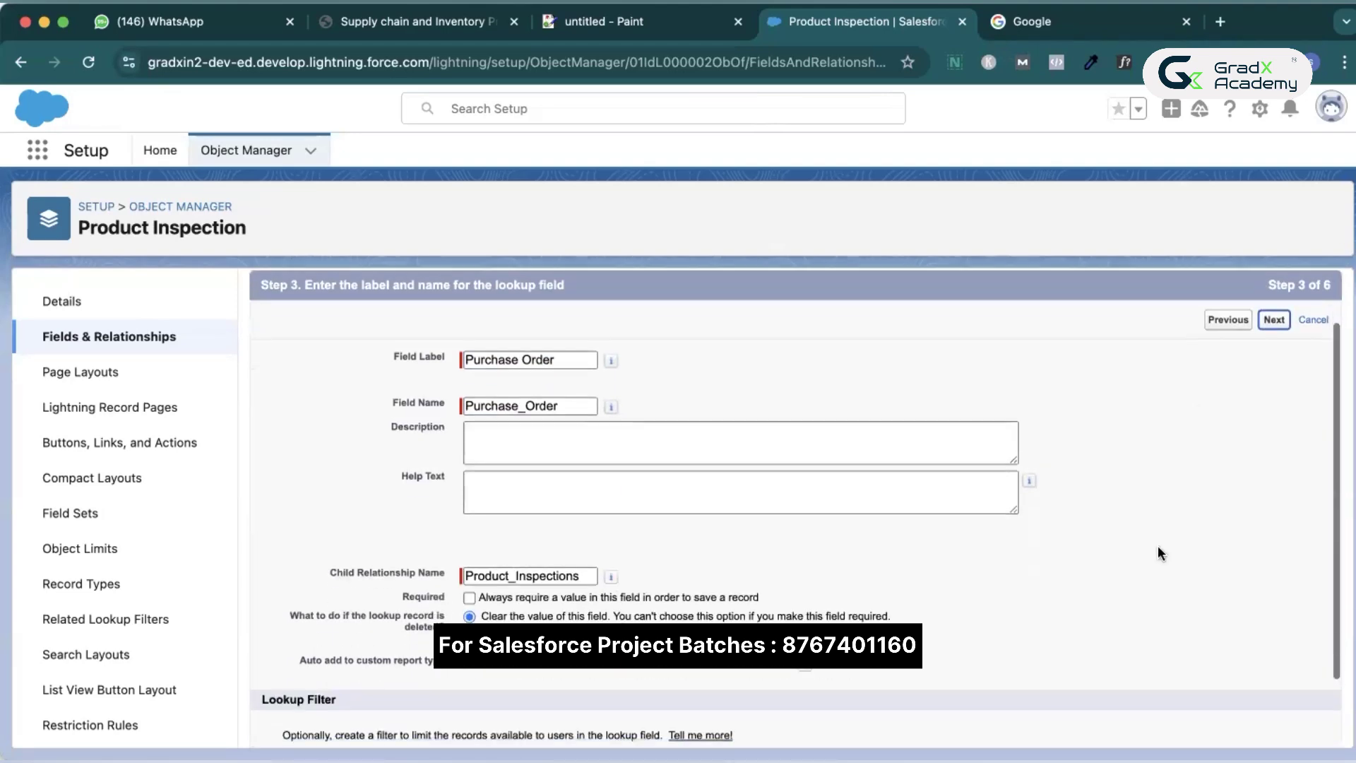
left_click(1265, 726)
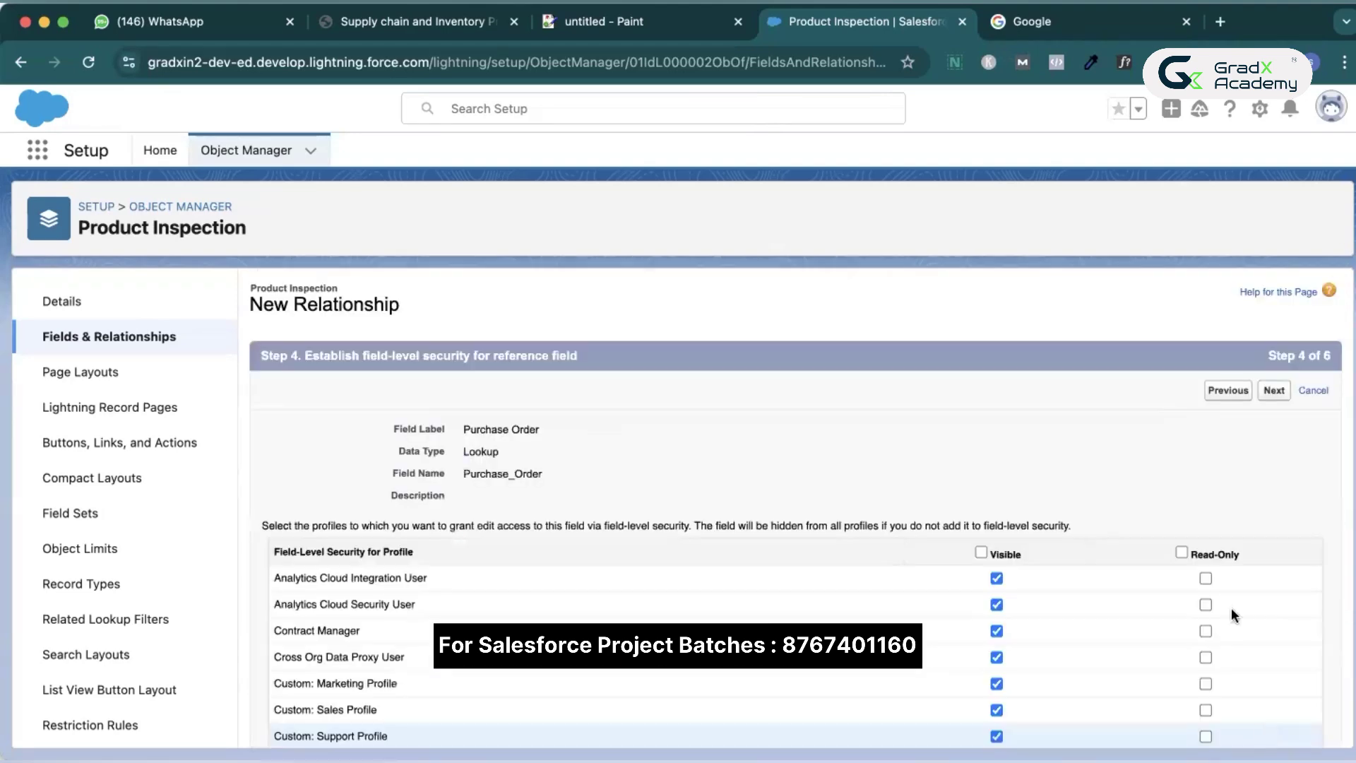
left_click(1273, 392)
left_click(1274, 392)
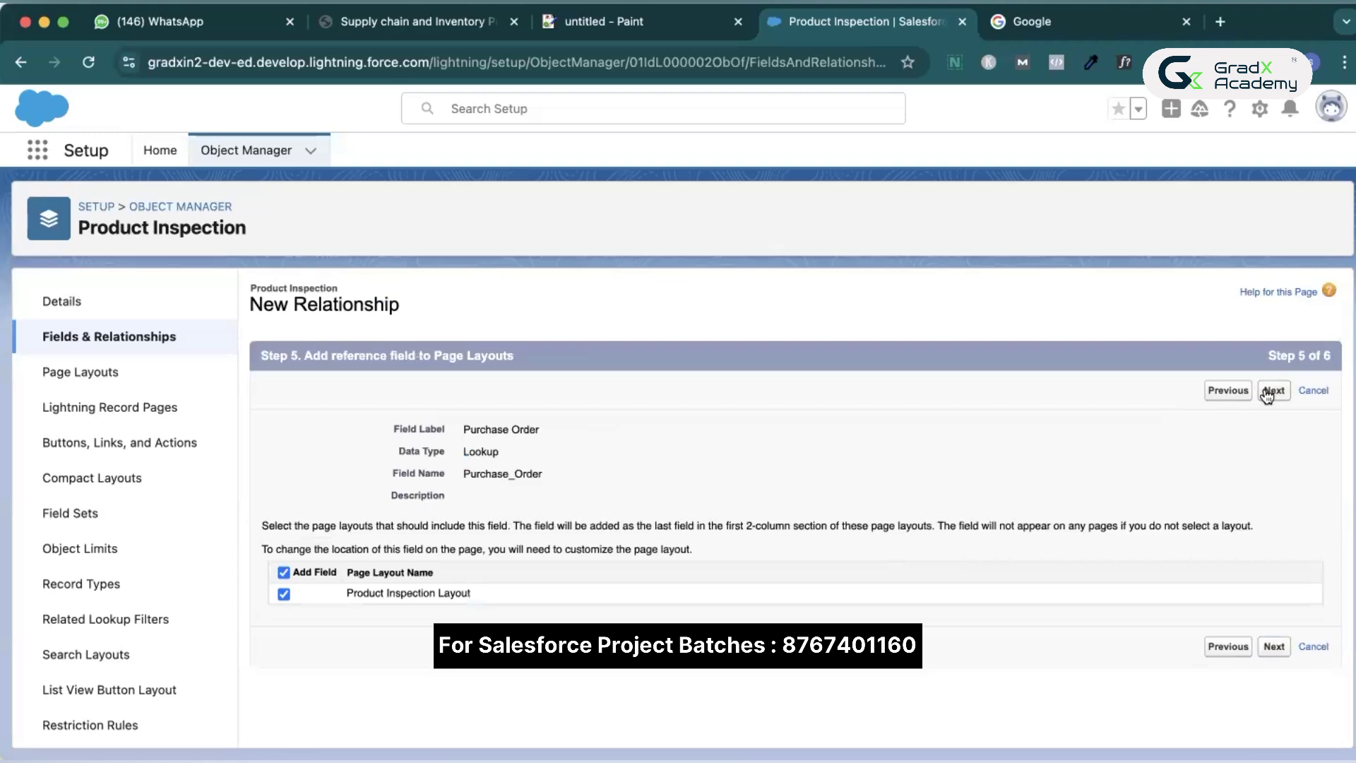
left_click(1272, 392)
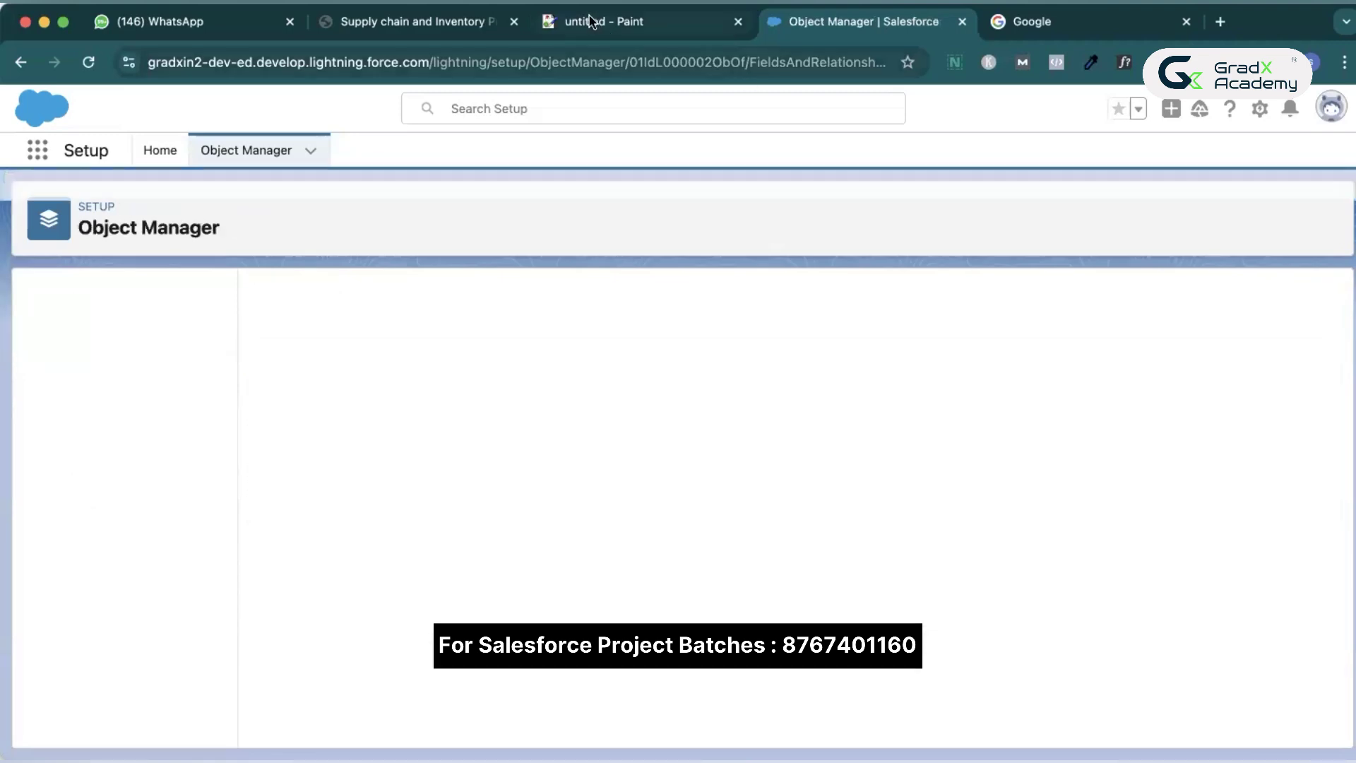
- Check the project PDF's Relationships section and start a new Lookup Relationship custom field on Product Inspection
left_click(421, 25)
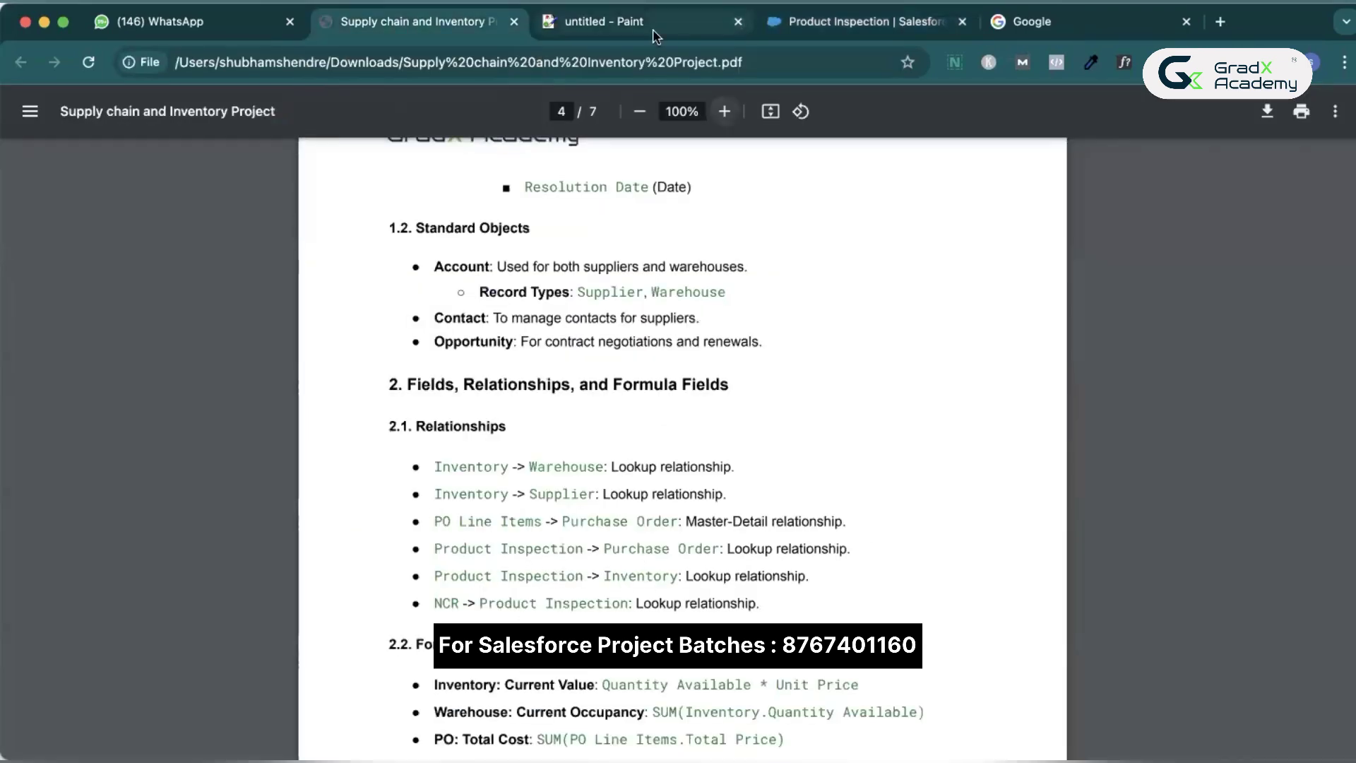
left_click(795, 32)
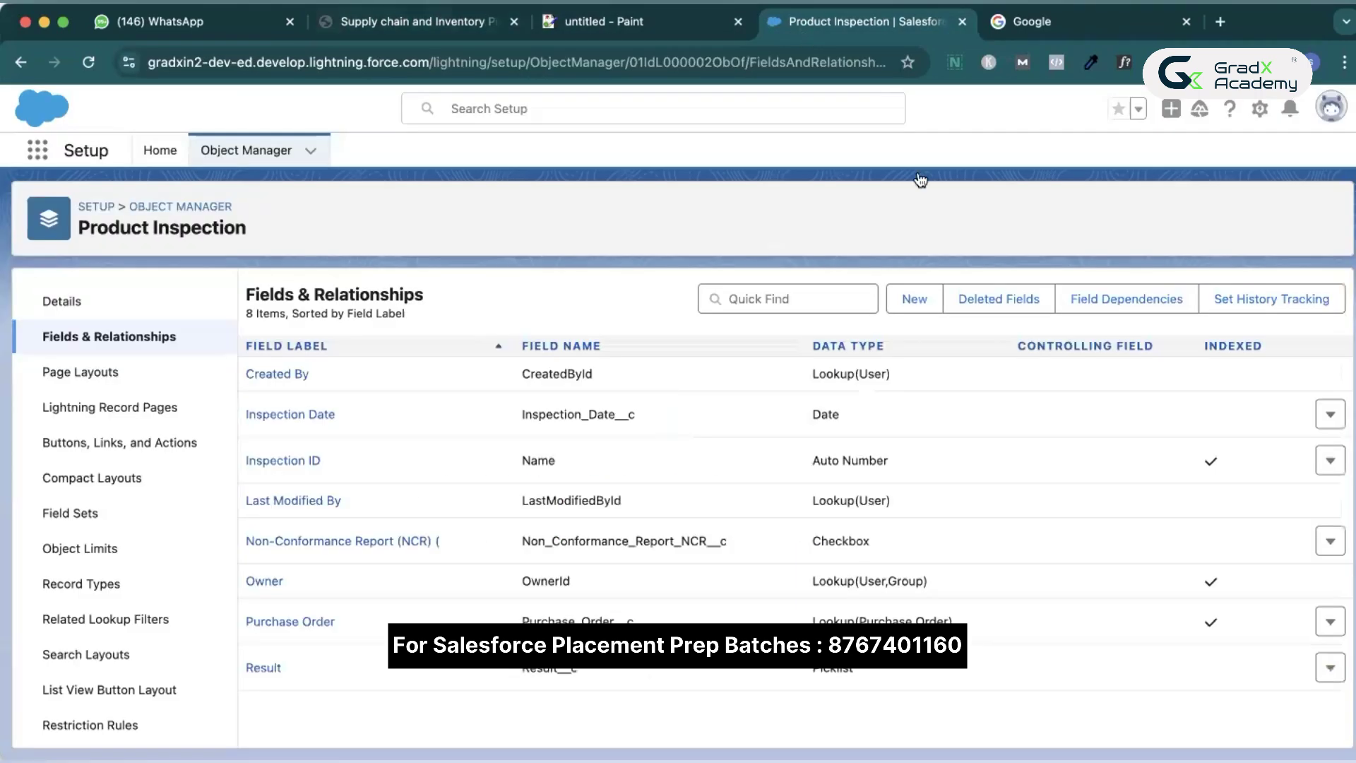
left_click(914, 300)
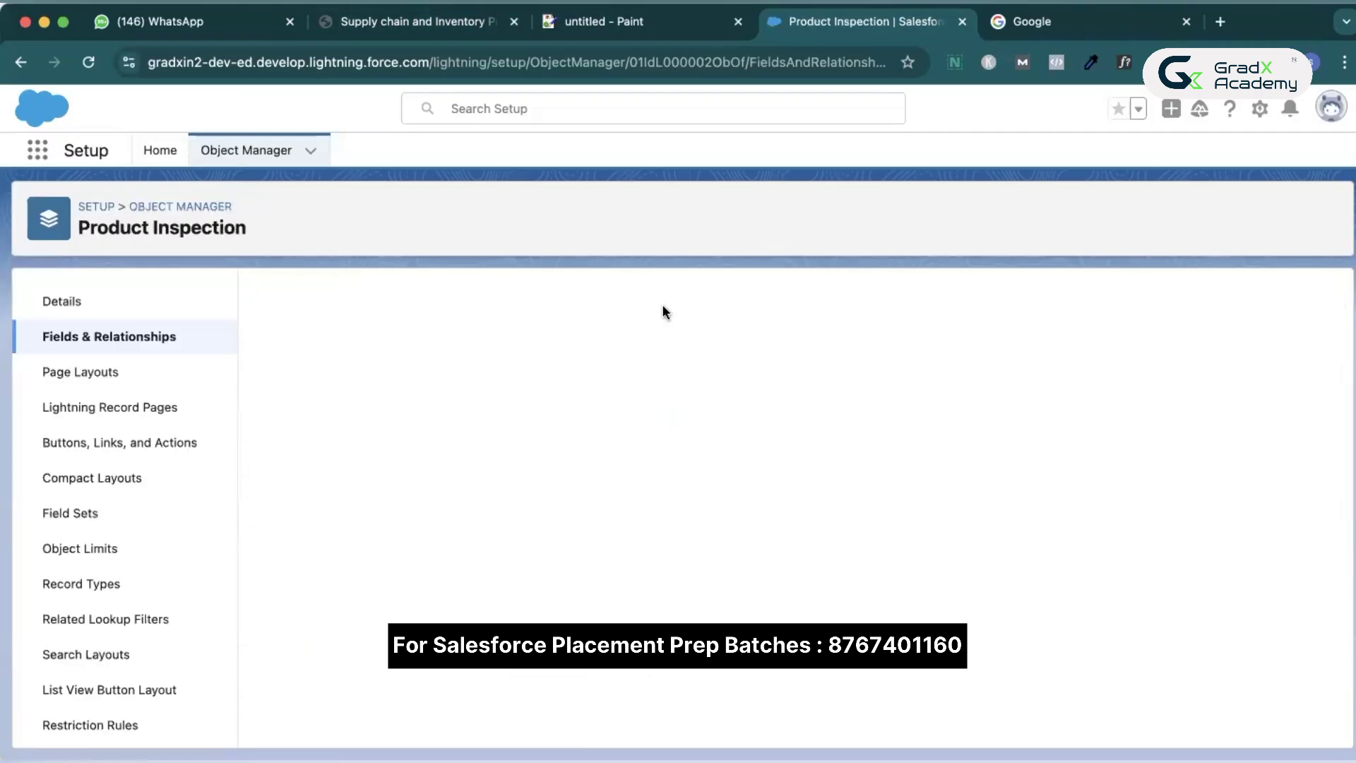
scroll(796, 508, "down", 1)
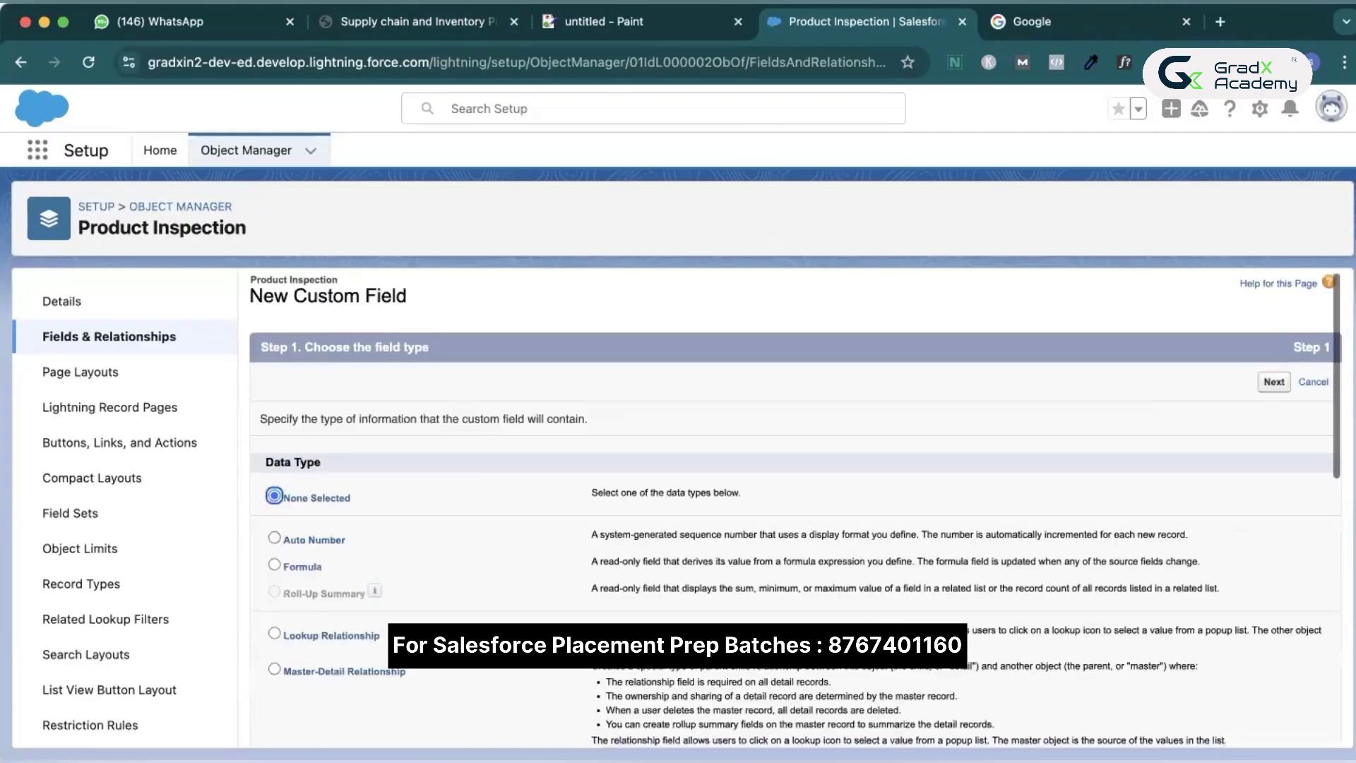
scroll(311, 465, "down", 5)
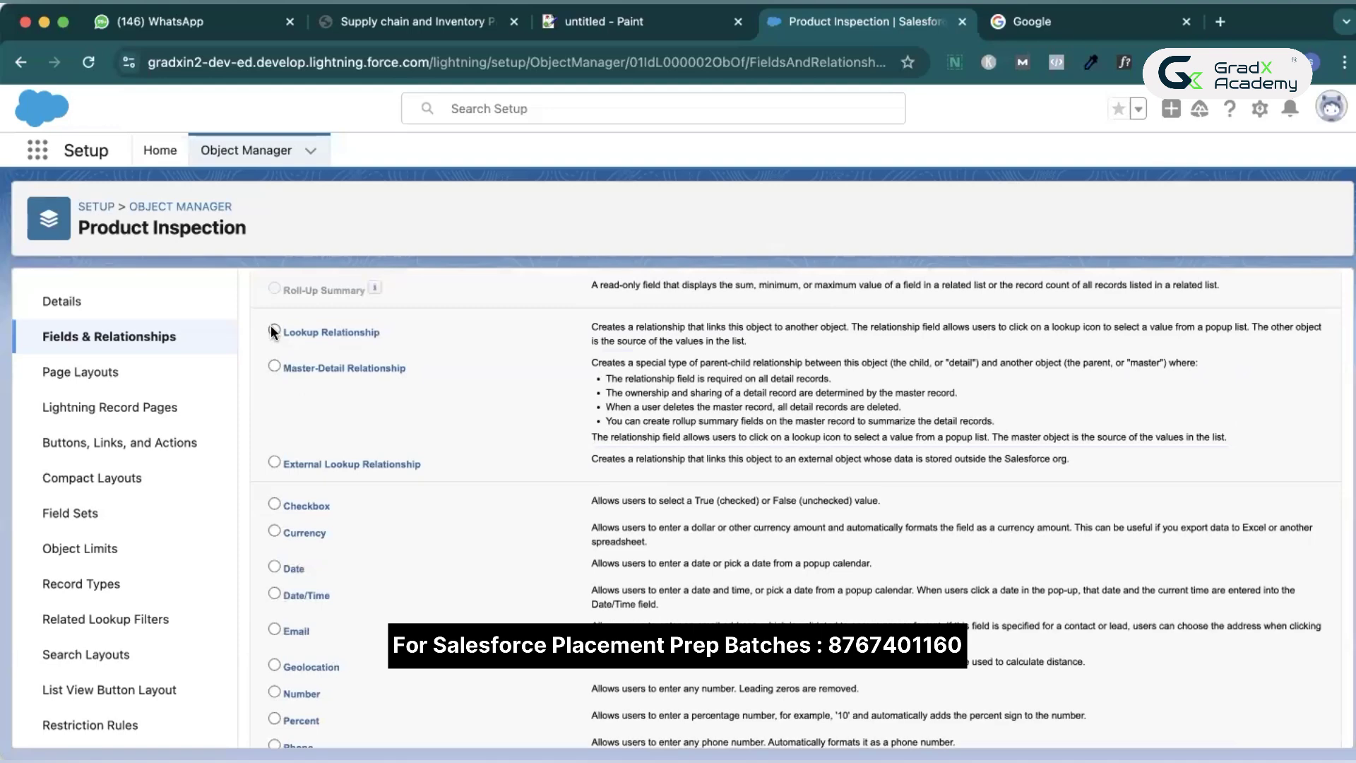
scroll(802, 383, "up", 5)
left_click(1275, 391)
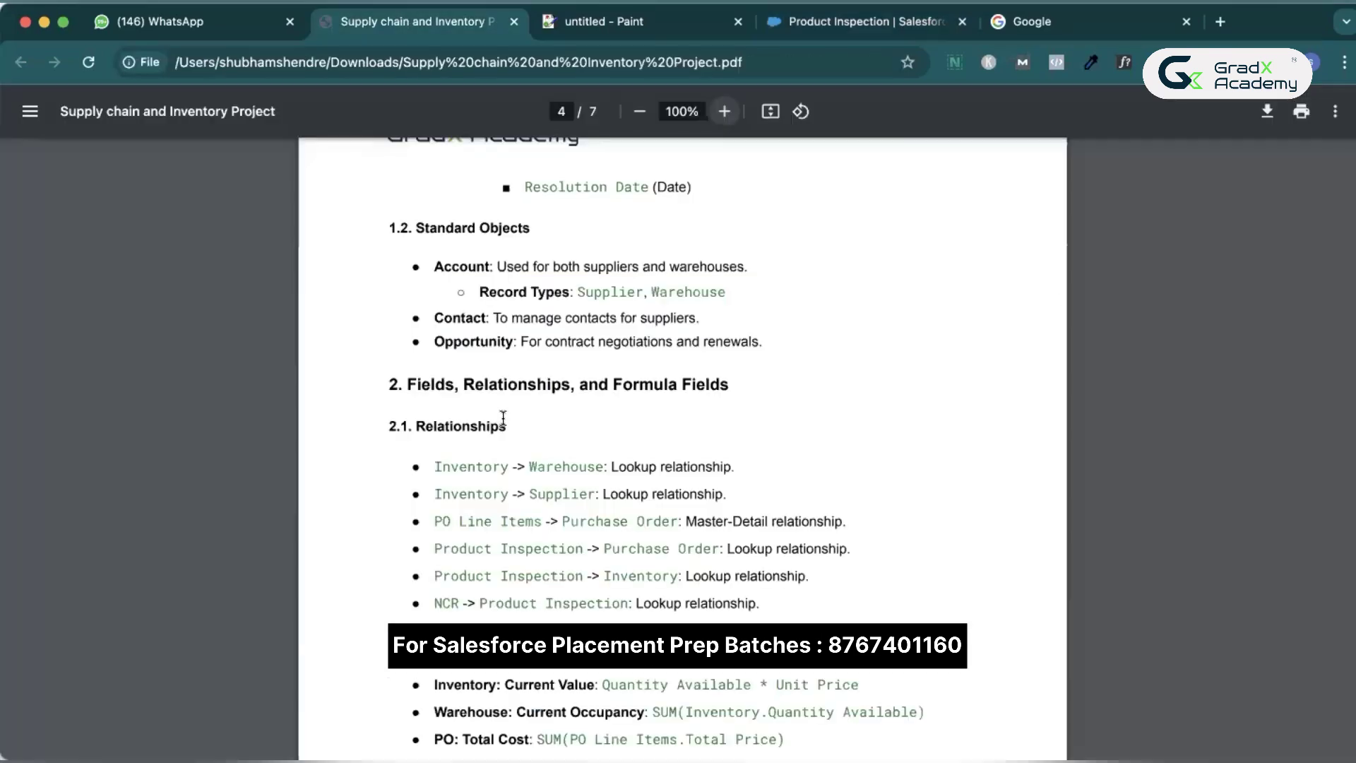
- Consult the project PDF for Product Inspection's remaining lookup target and relate the new field to the Inventory object
left_click(404, 22)
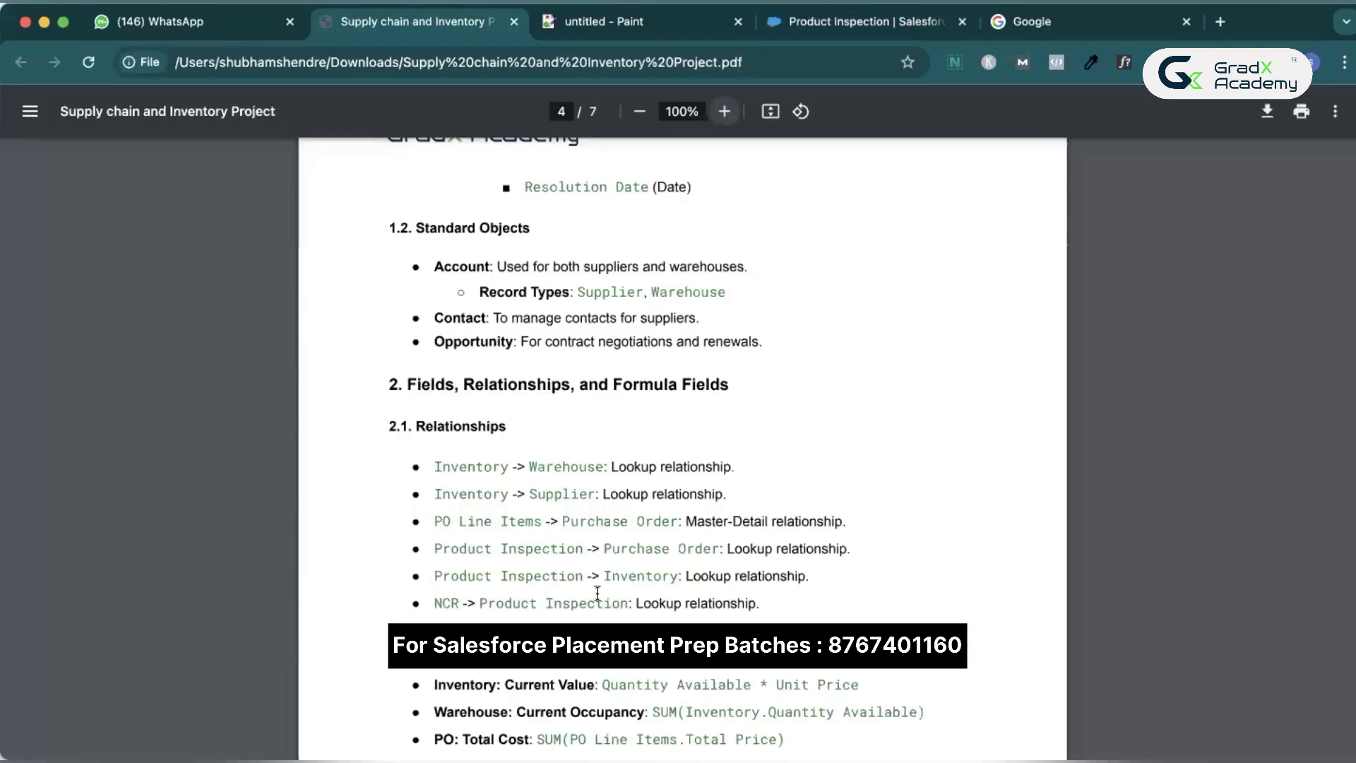
left_click(583, 21)
left_click(860, 25)
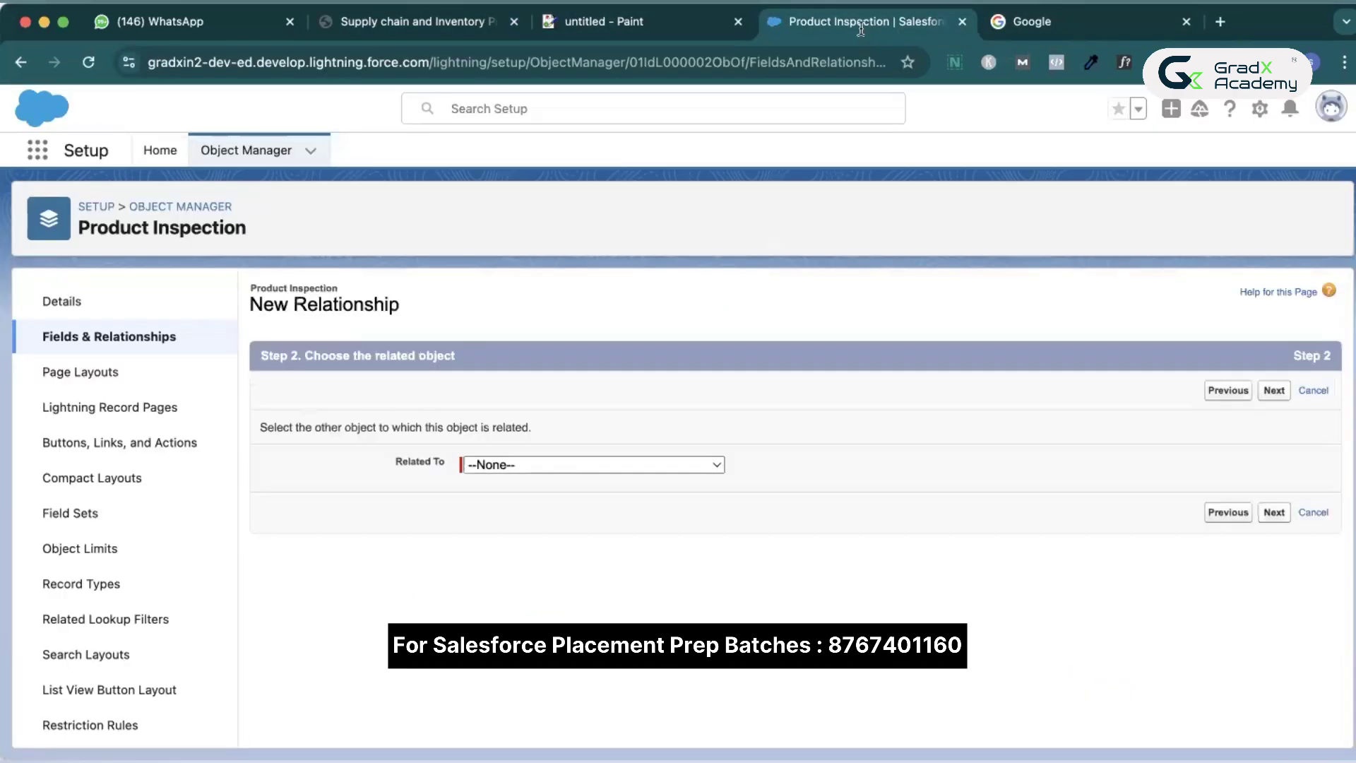
left_click(562, 468)
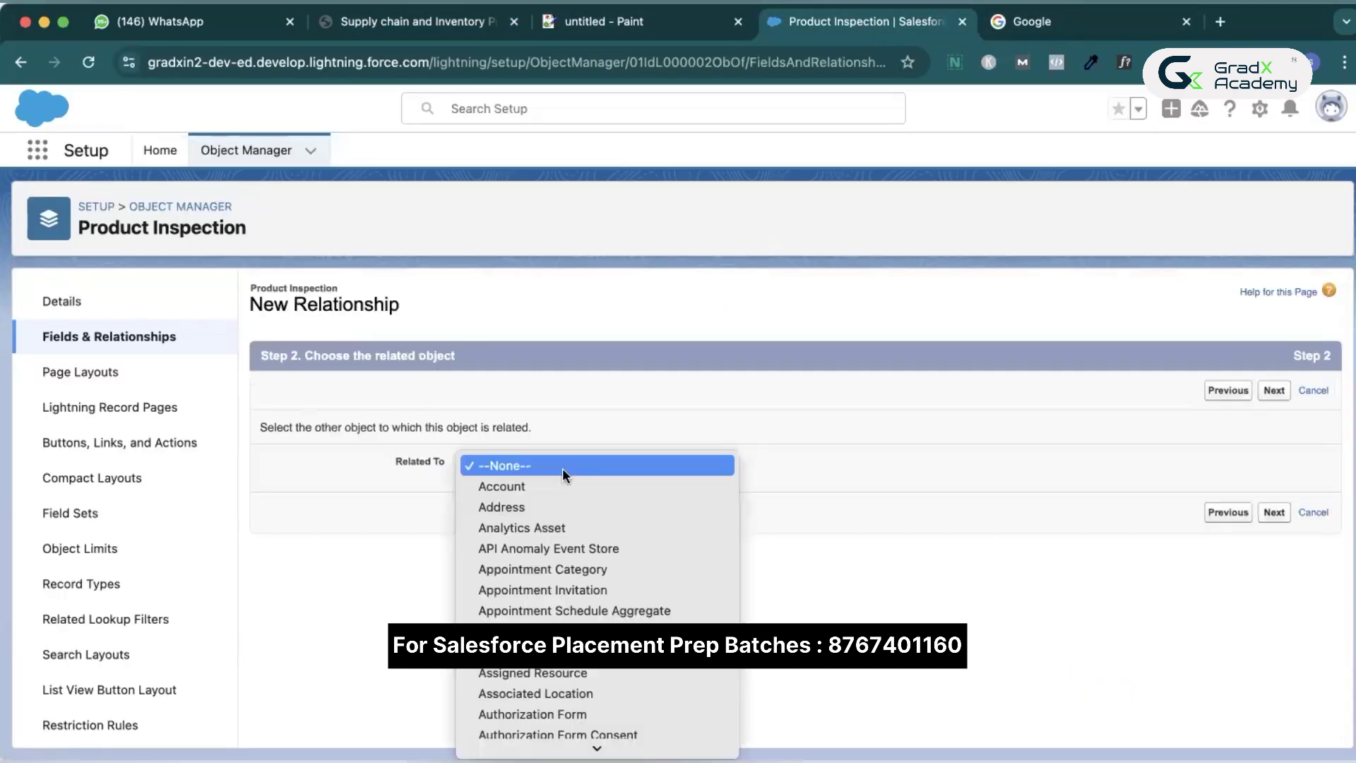
key("i")
key("Down")
key("Down")
key("Down")
key("Down")
key("Down")
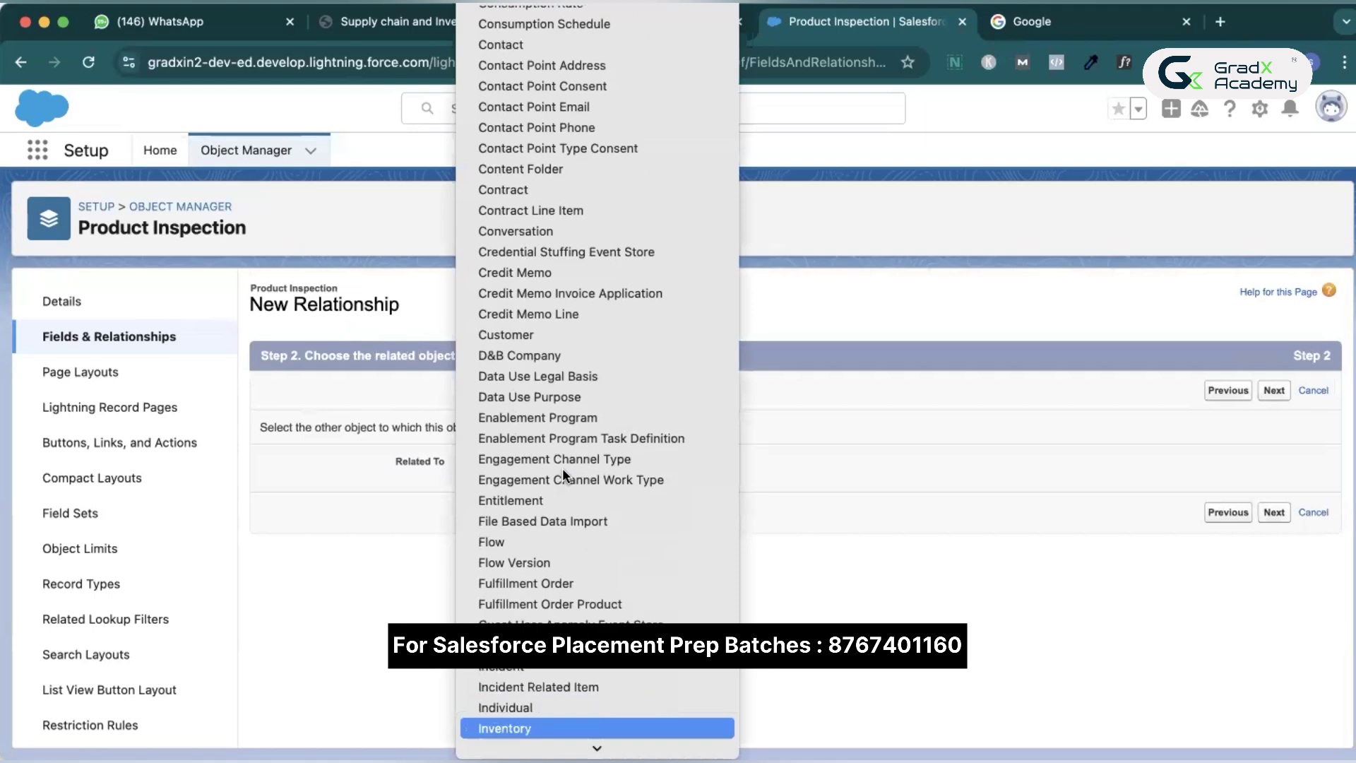
key("Up")
key("Return")
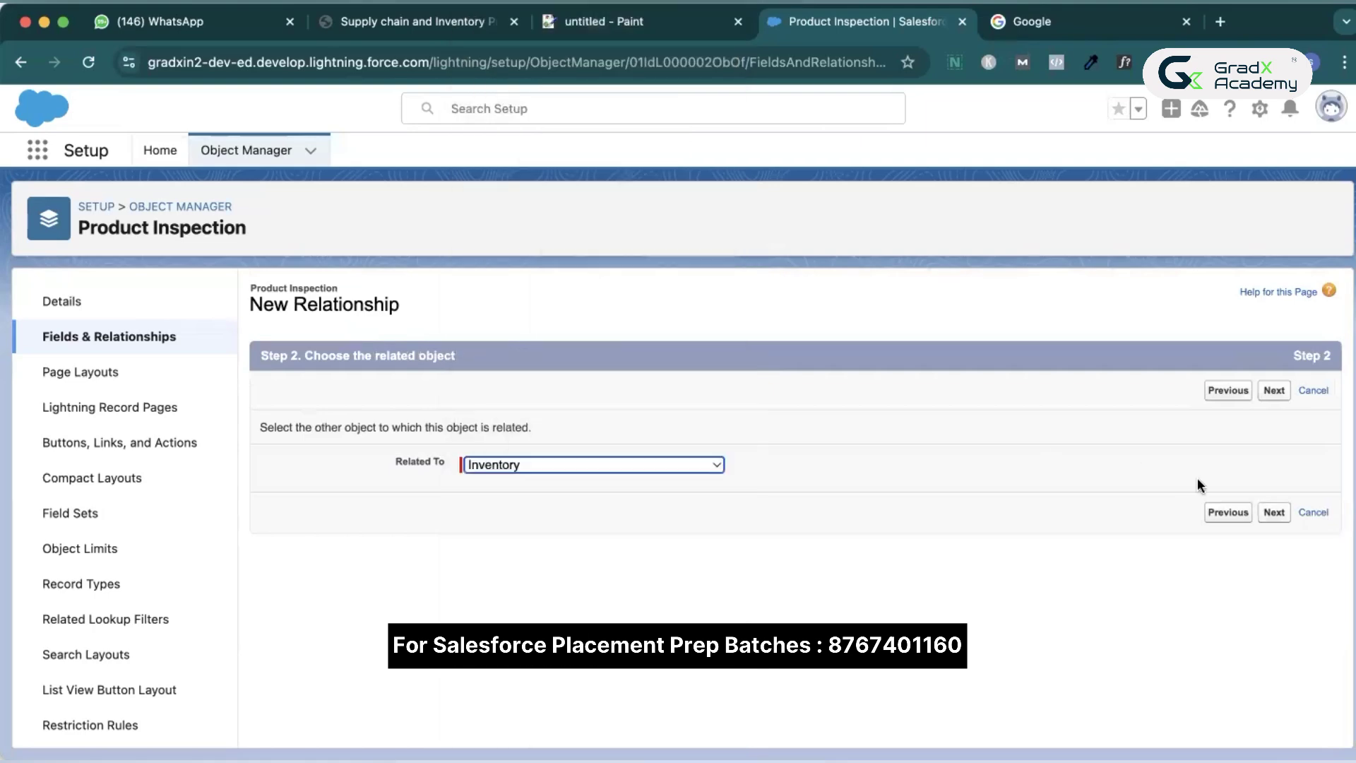
left_click(1275, 513)
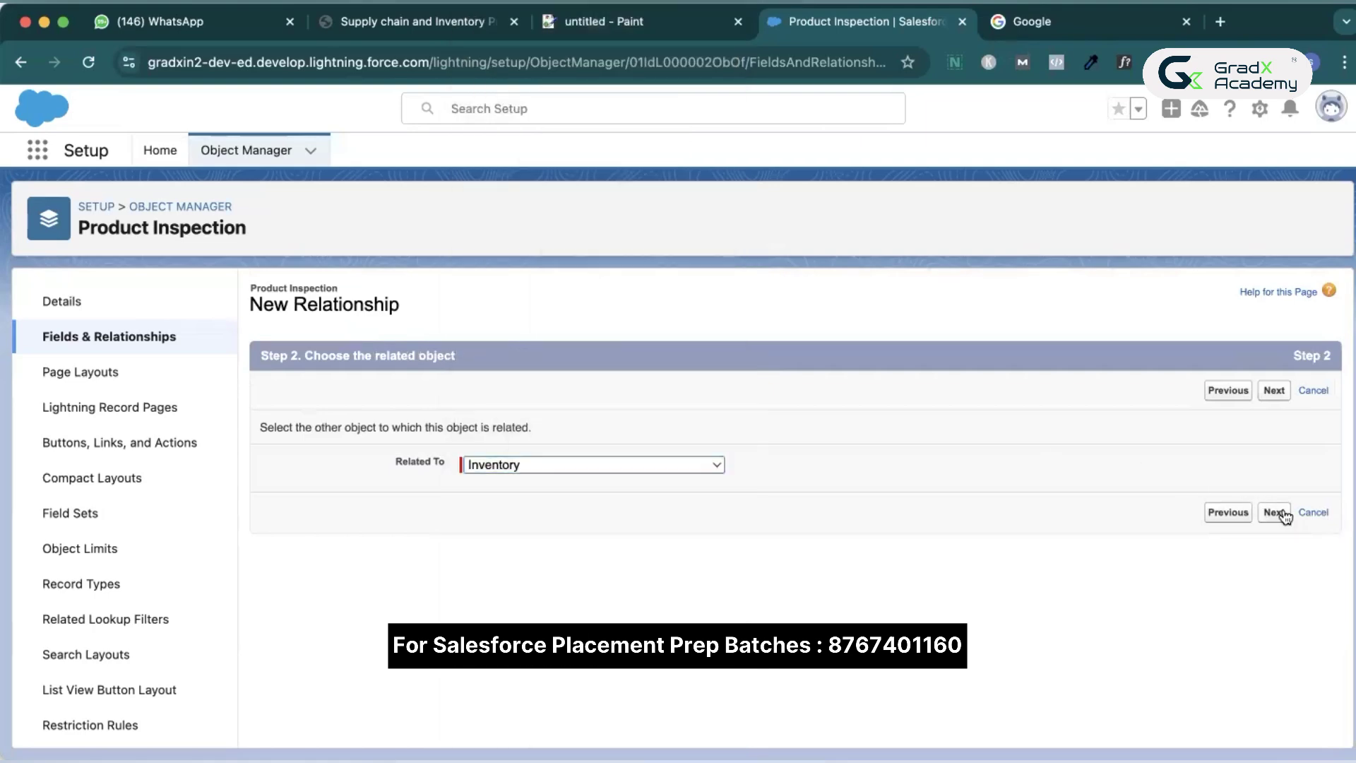
- Keep Inventory as the Product Inspection lookup's label and save it with the default security and page layout settings
left_click(1272, 391)
left_click(1274, 392)
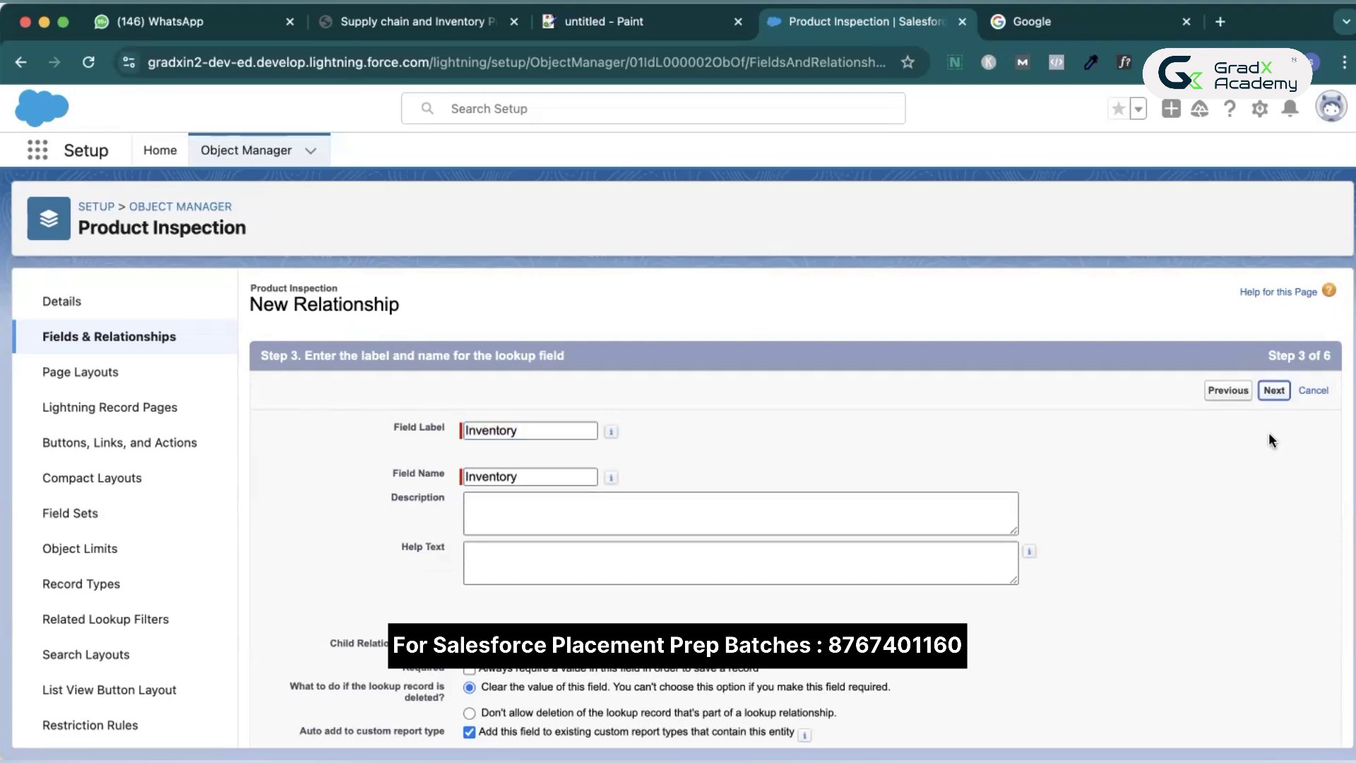
left_click(1274, 391)
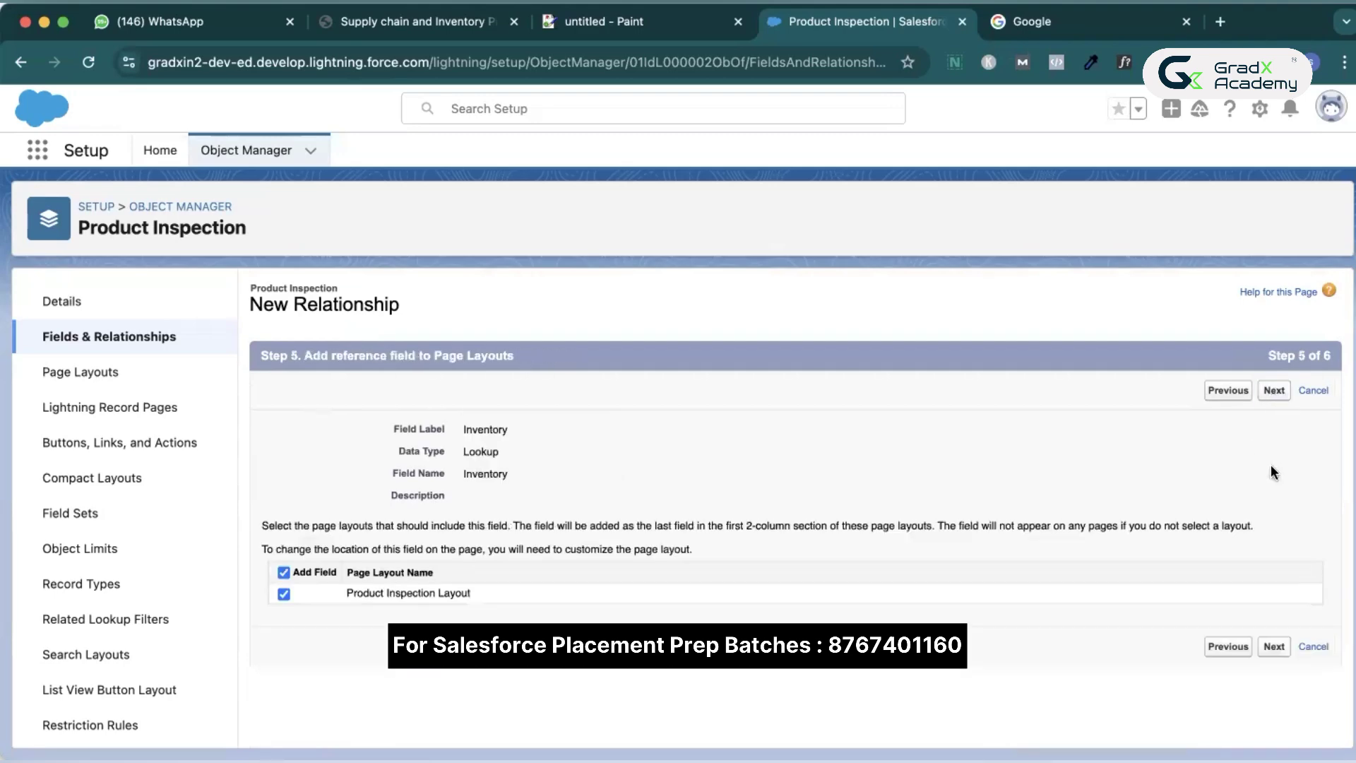
left_click(1284, 391)
left_click(1269, 390)
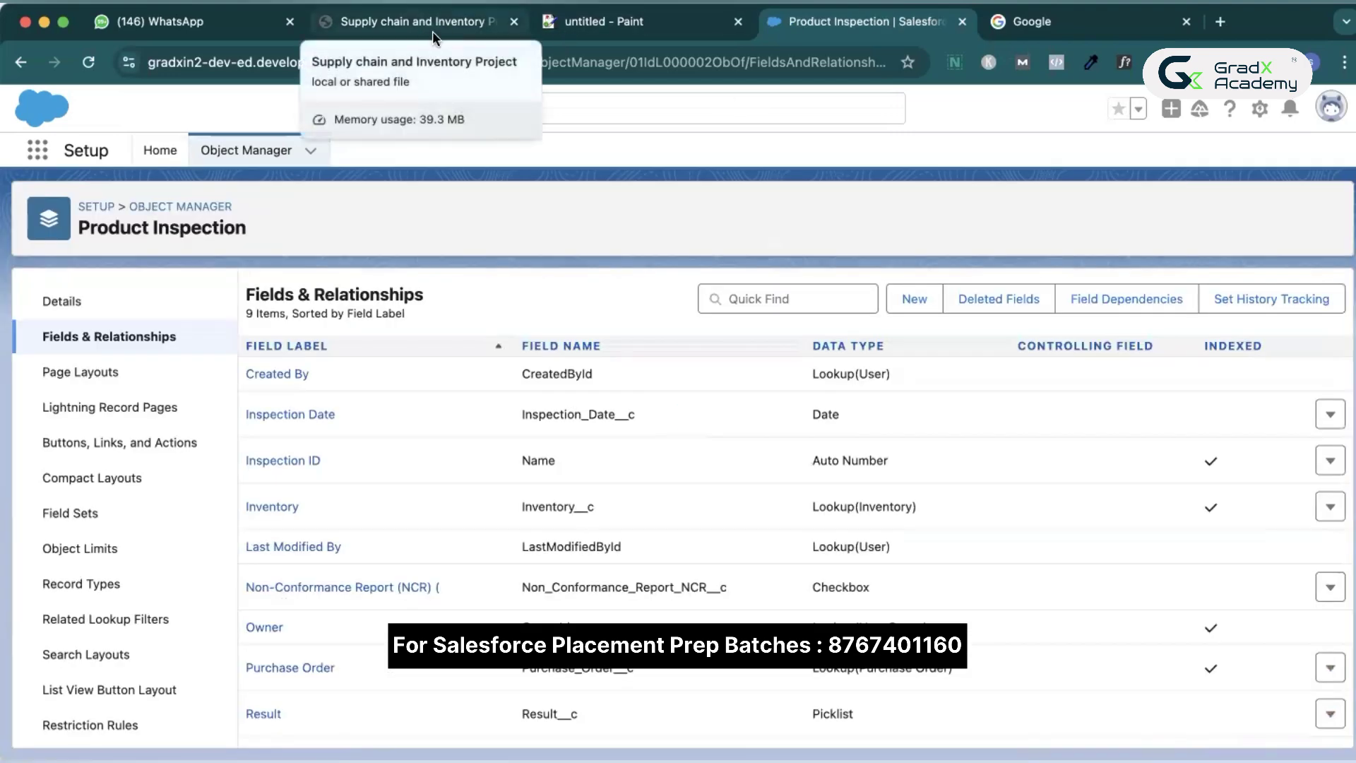
- Check the project PDF for the next relationship, find the Non-Conformance Report object by searching "NC", and open its fields and relationships
left_click(432, 31)
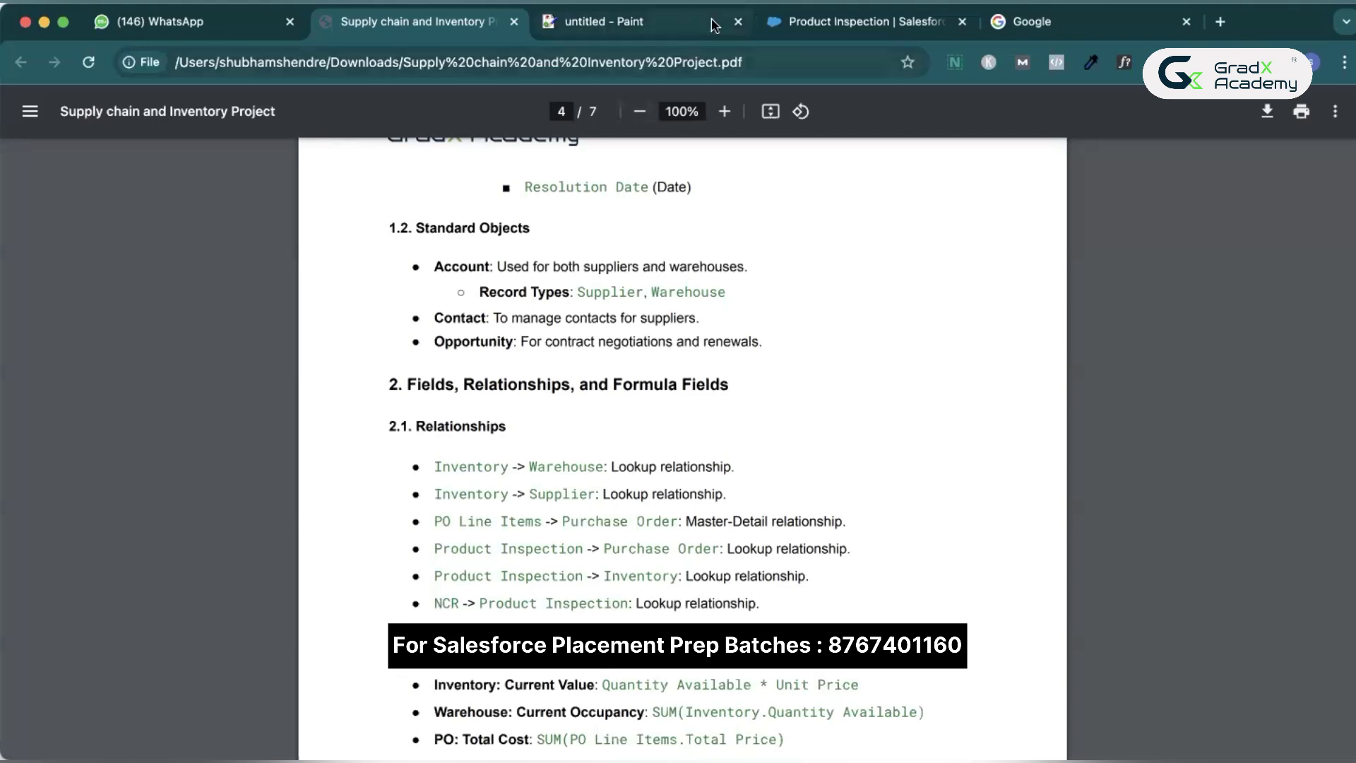
left_click(865, 23)
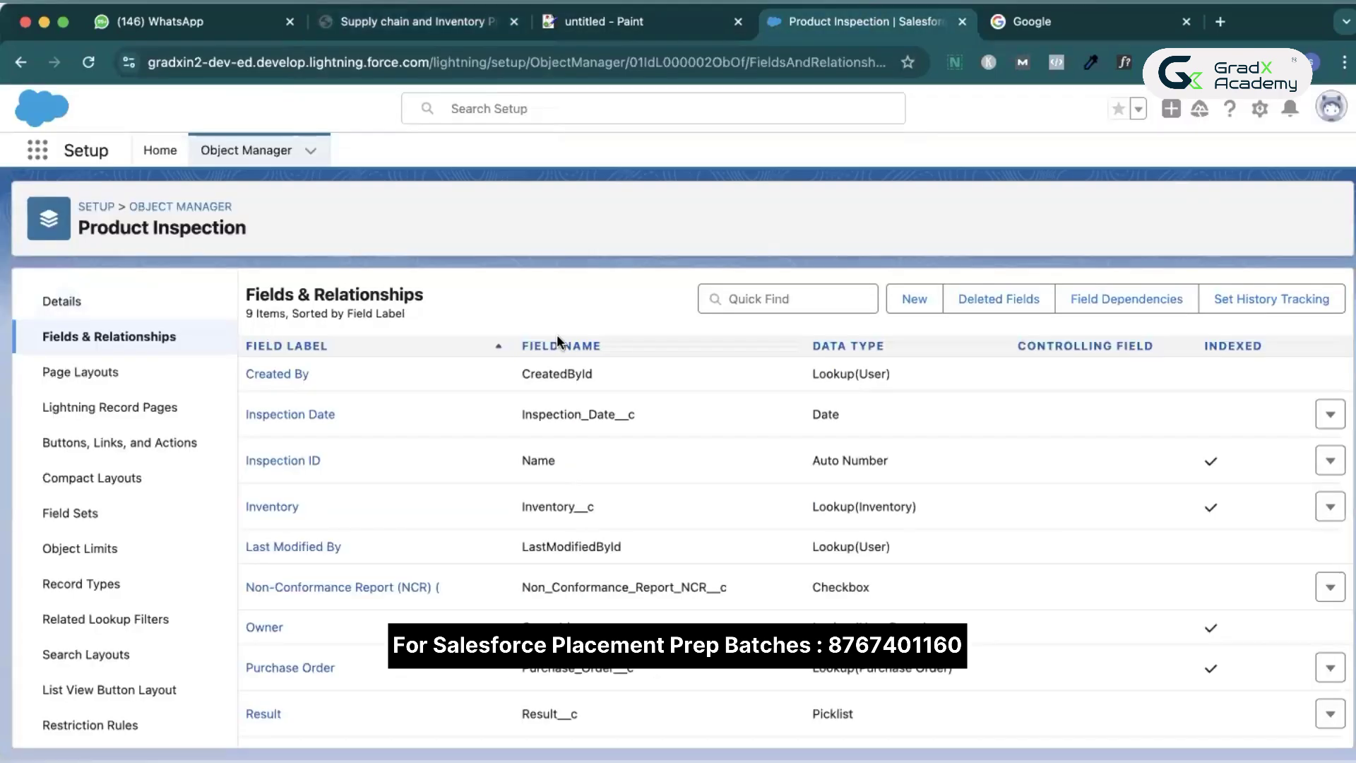
left_click(914, 300)
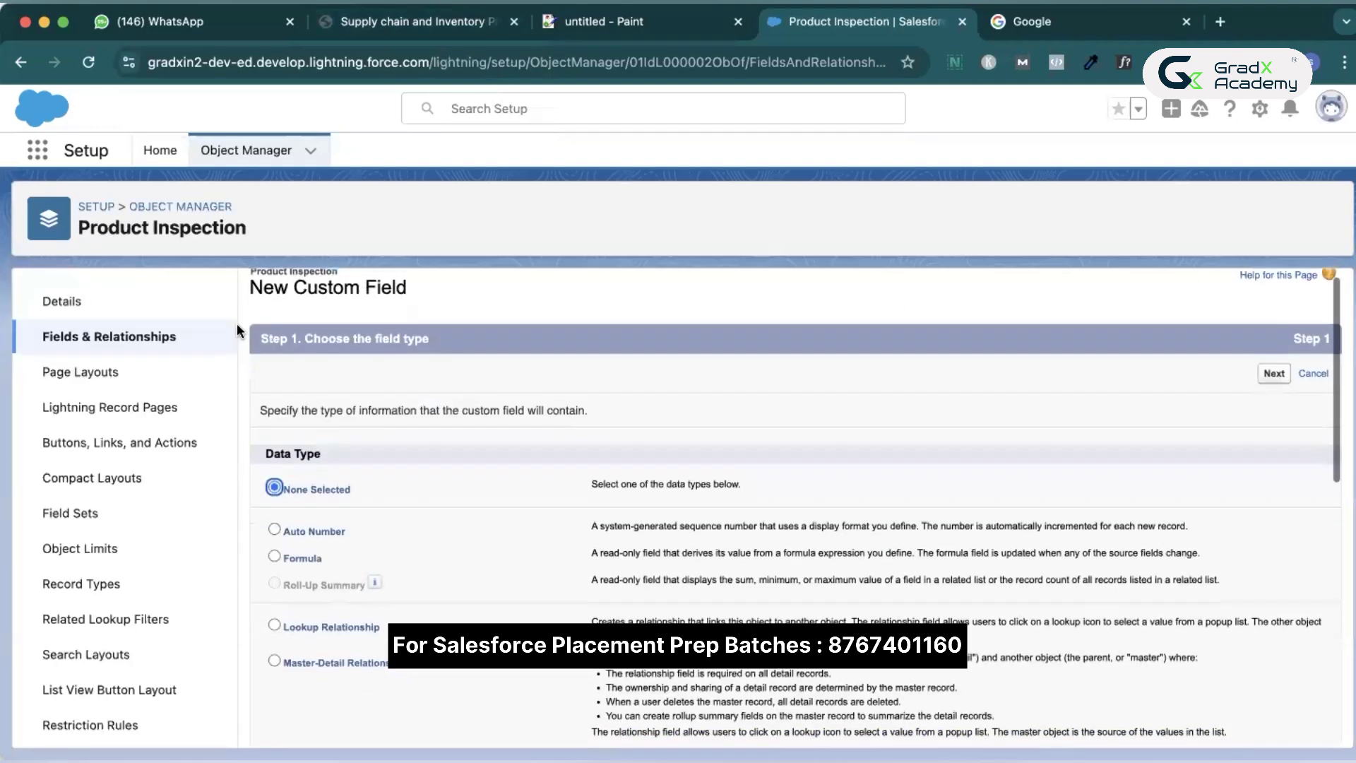
left_click(282, 156)
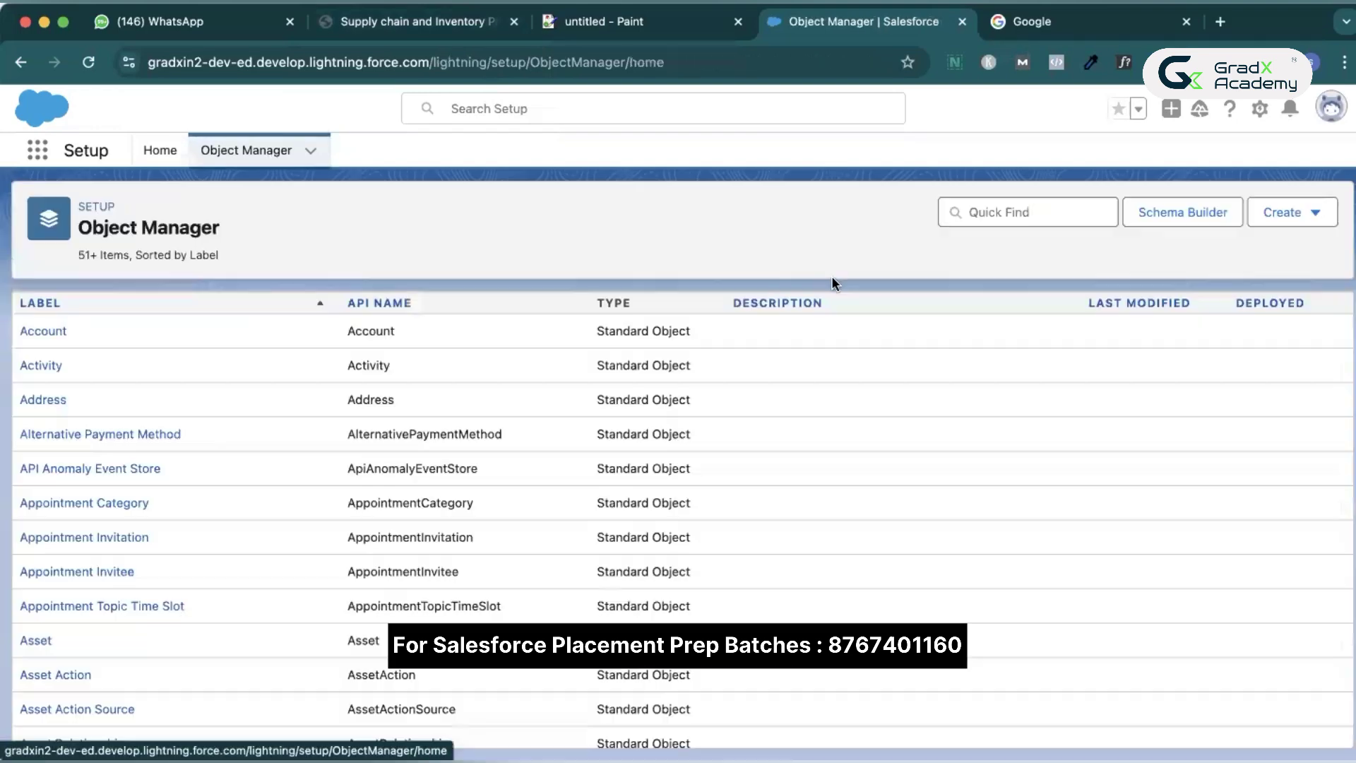
left_click(976, 223)
type("NC")
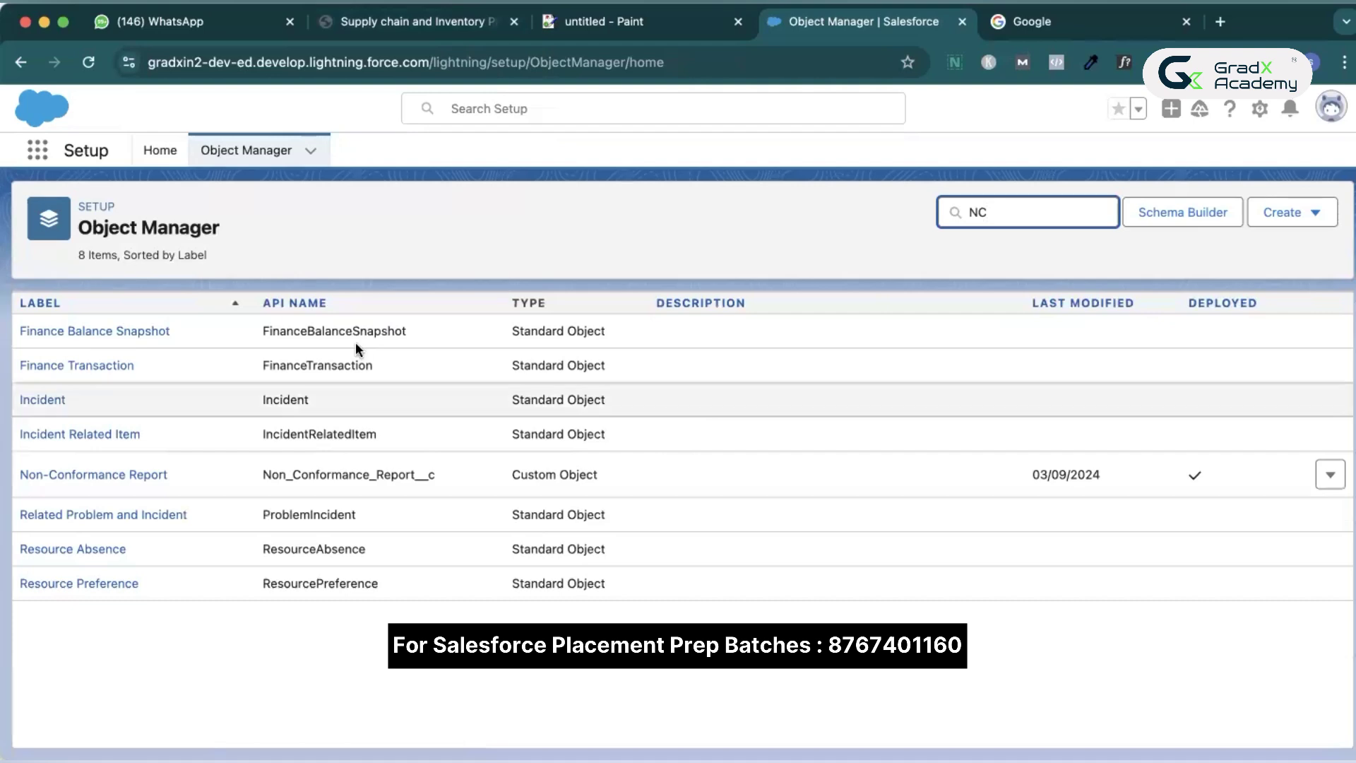
left_click(123, 472)
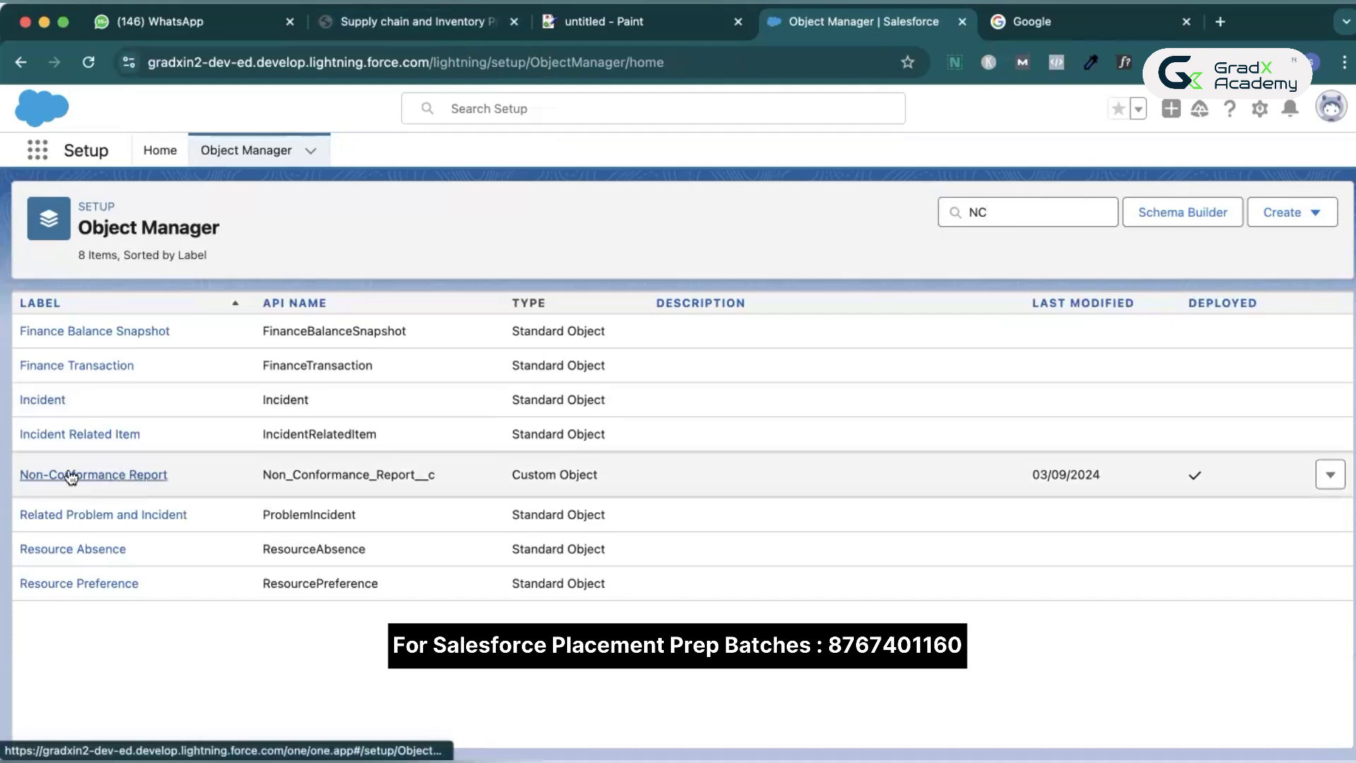
left_click(103, 478)
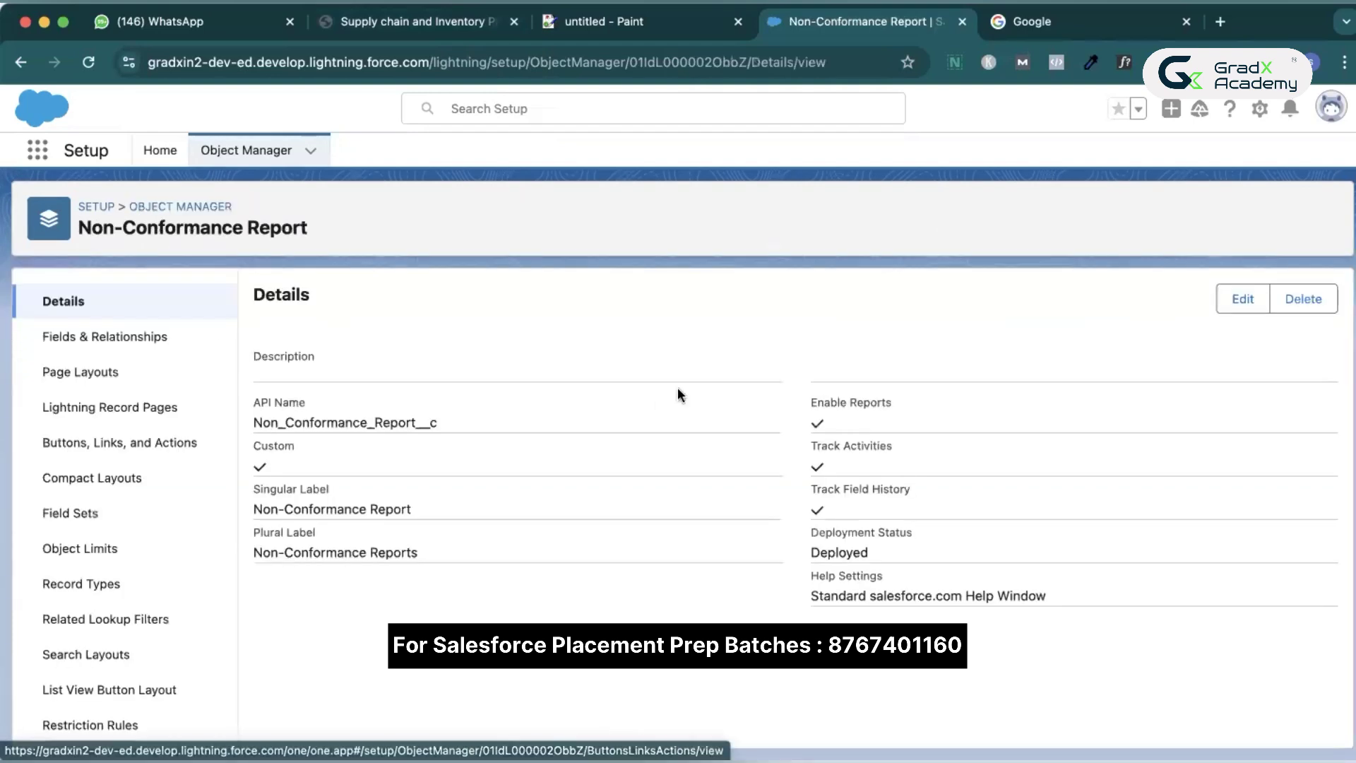
left_click(157, 339)
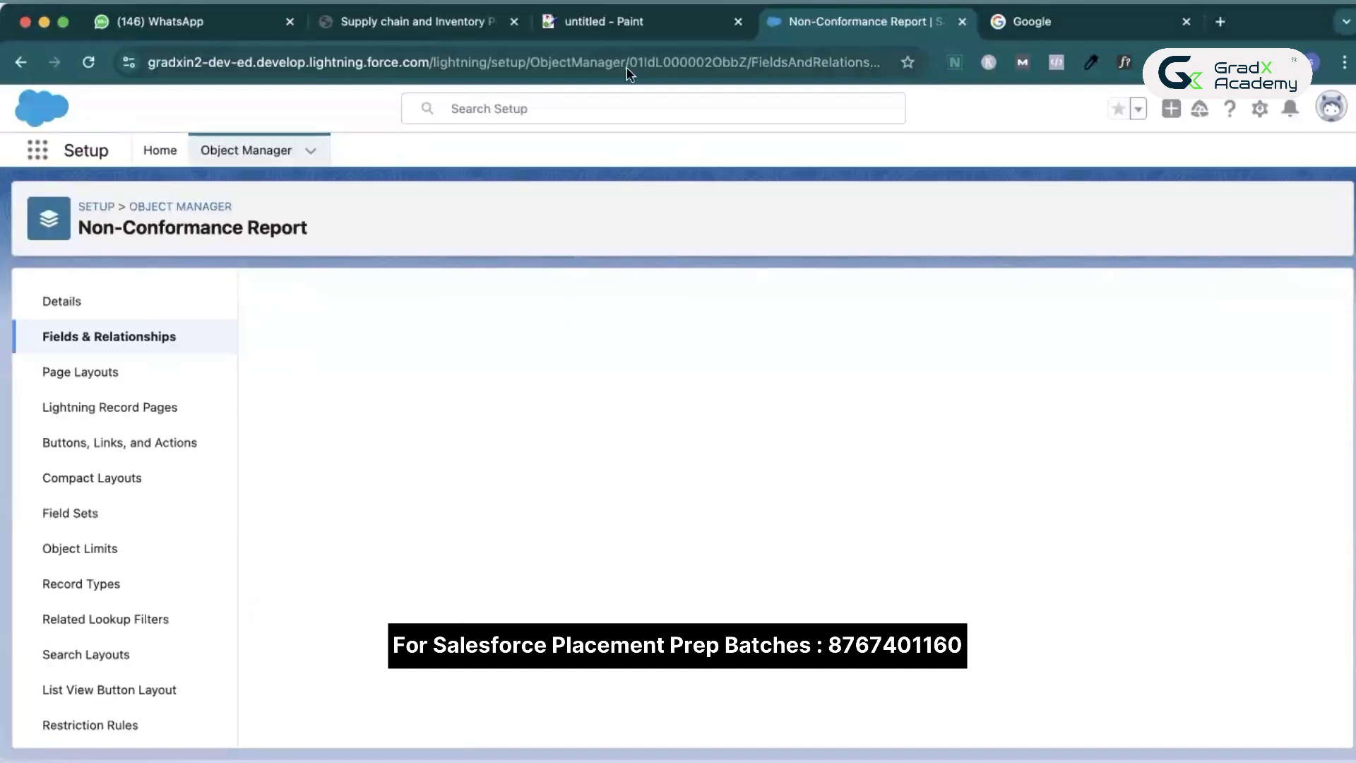
- Check the NCR entry in the project PDF and start a new Lookup Relationship custom field on Non-Conformance Report
left_click(417, 21)
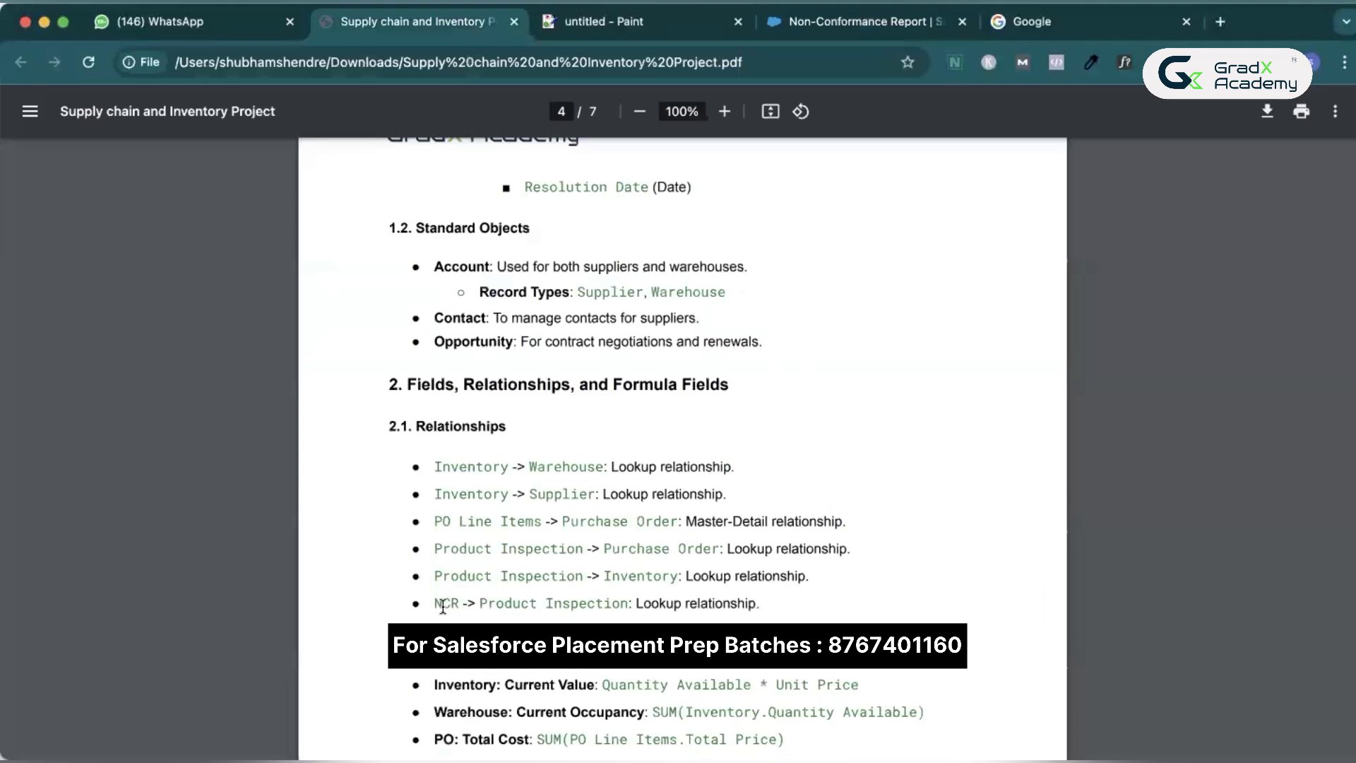
double_click(439, 603)
left_click(895, 21)
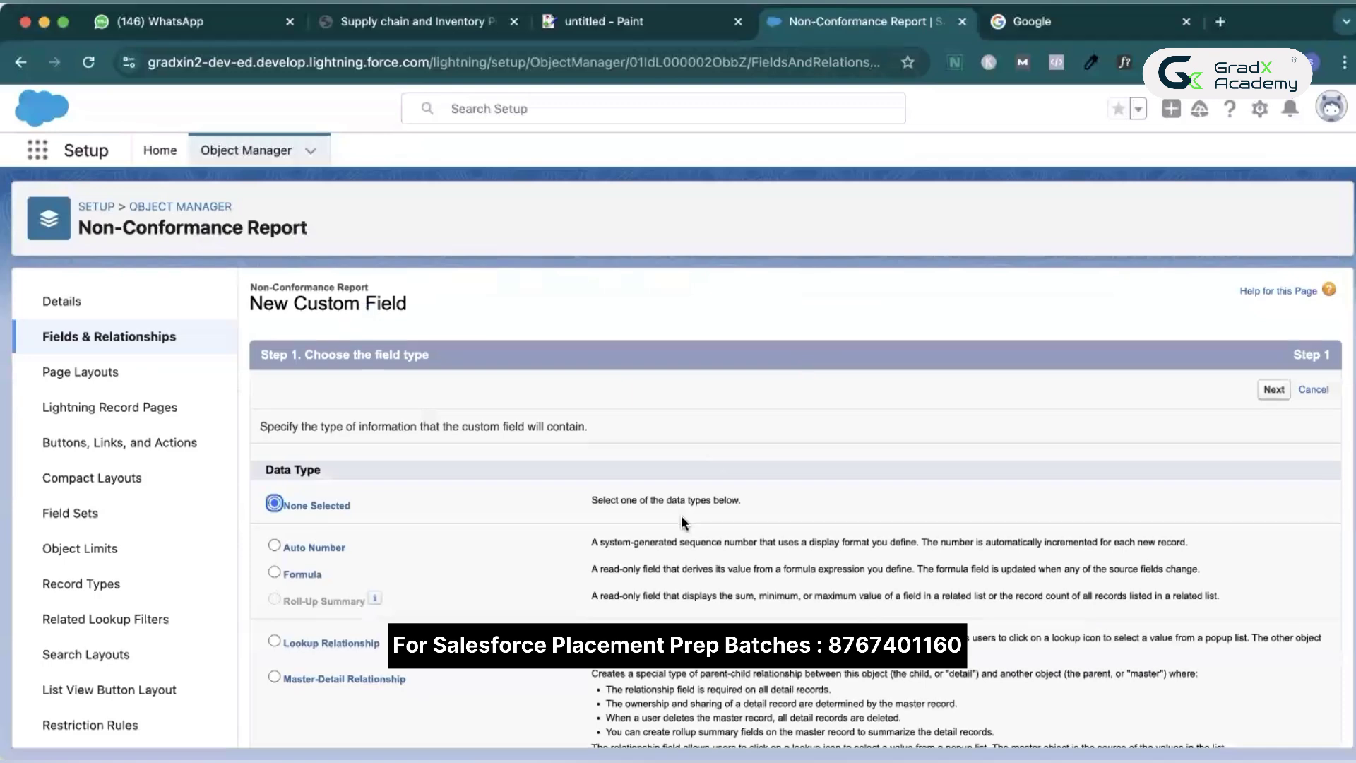
scroll(681, 515, "down", 4)
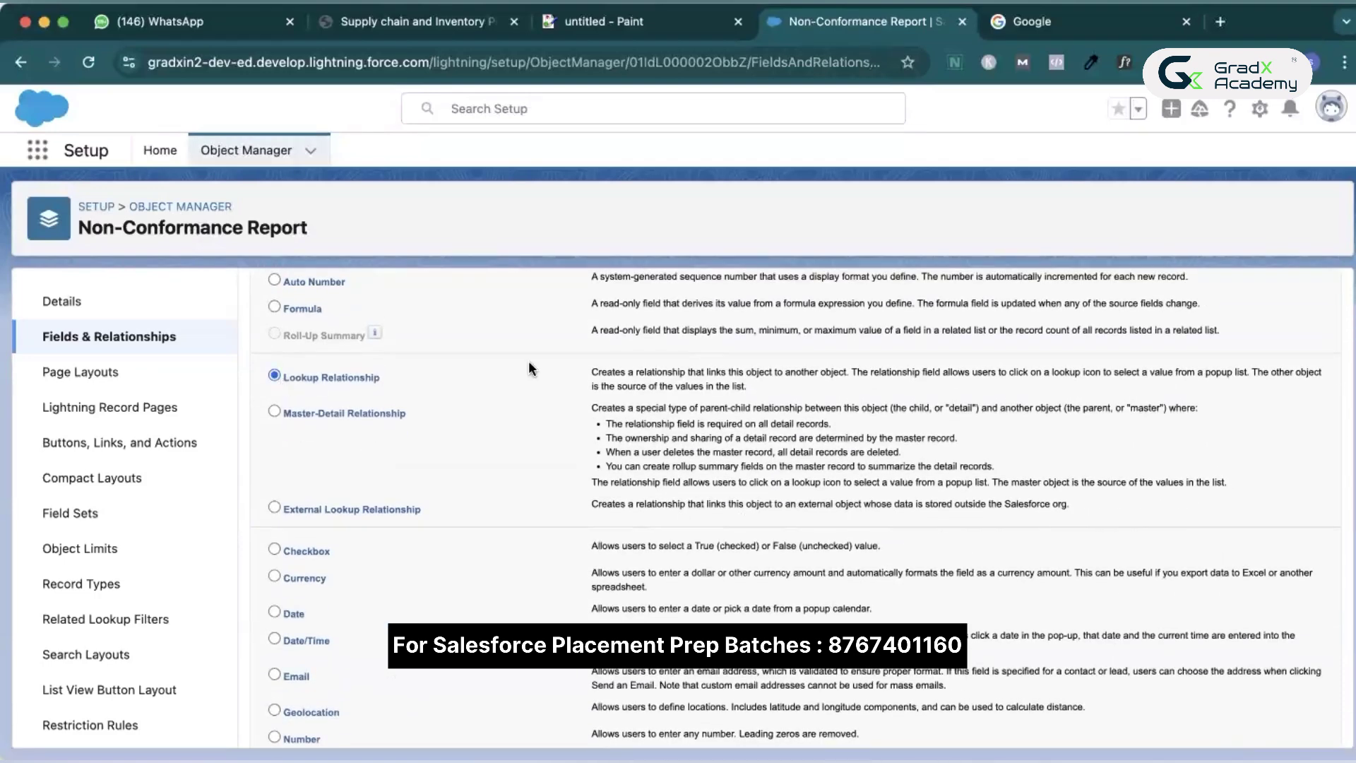
scroll(531, 367, "up", 4)
left_click(1269, 393)
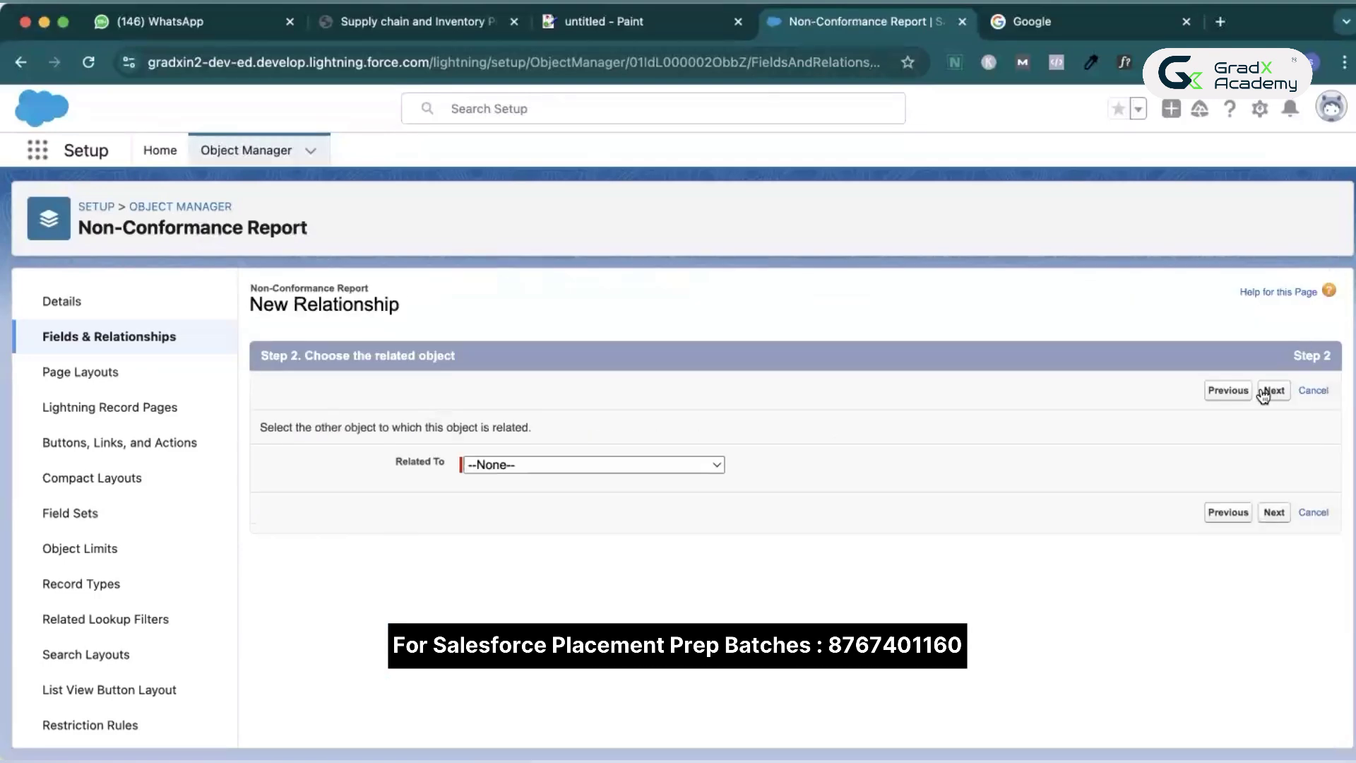
- Relate the new Non-Conformance Report lookup field to the Product Inspection object and proceed to the naming details
left_click(618, 465)
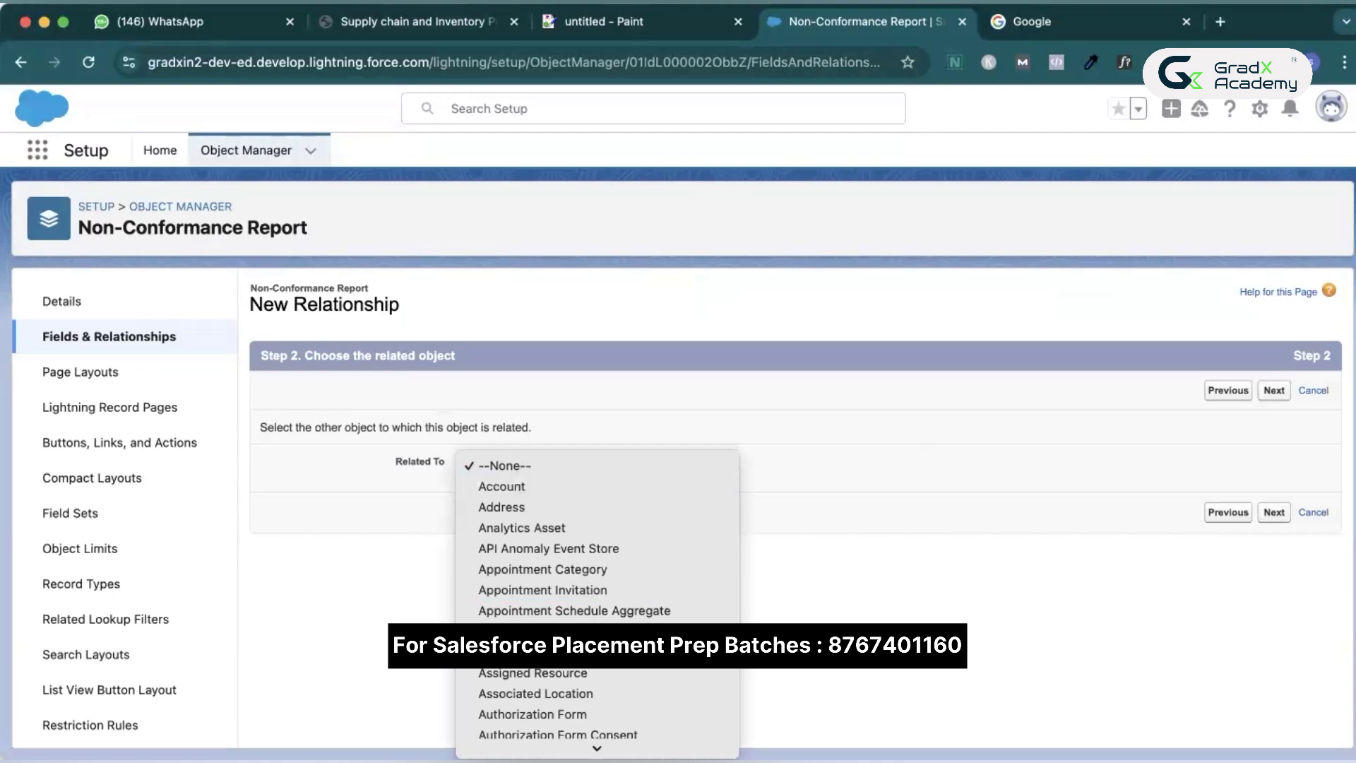
scroll(597, 381, "down", 15)
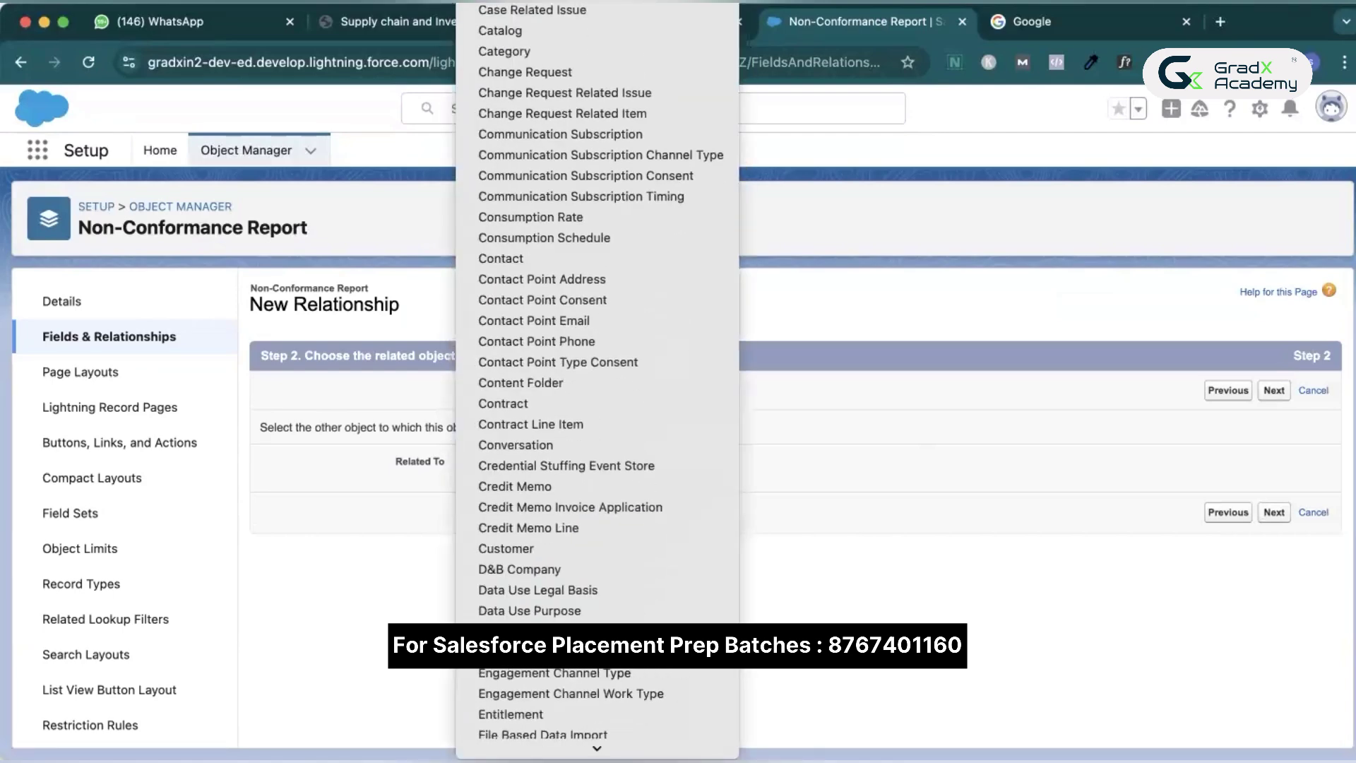
key("p")
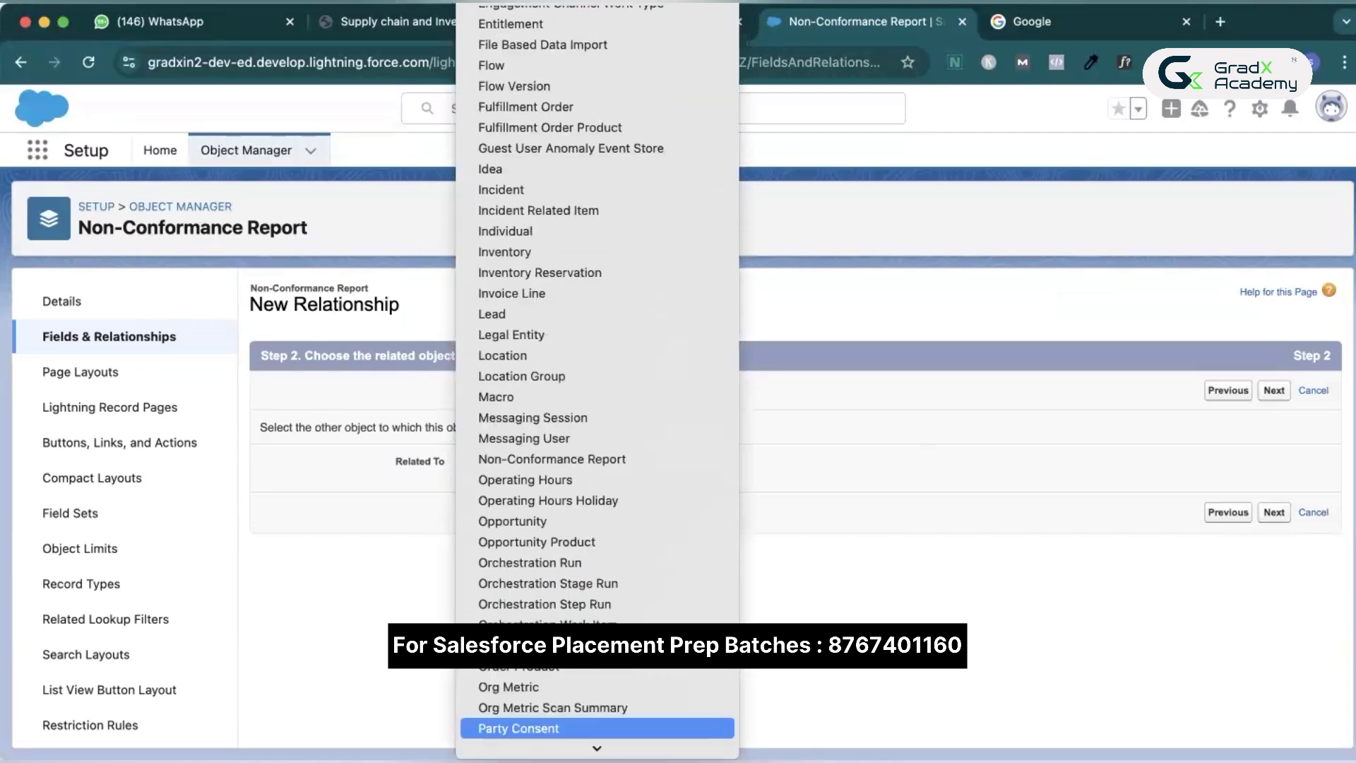
key("Down")
key("Down")
key("Down")
key("Down")
key("Down")
key("Down")
key("Down")
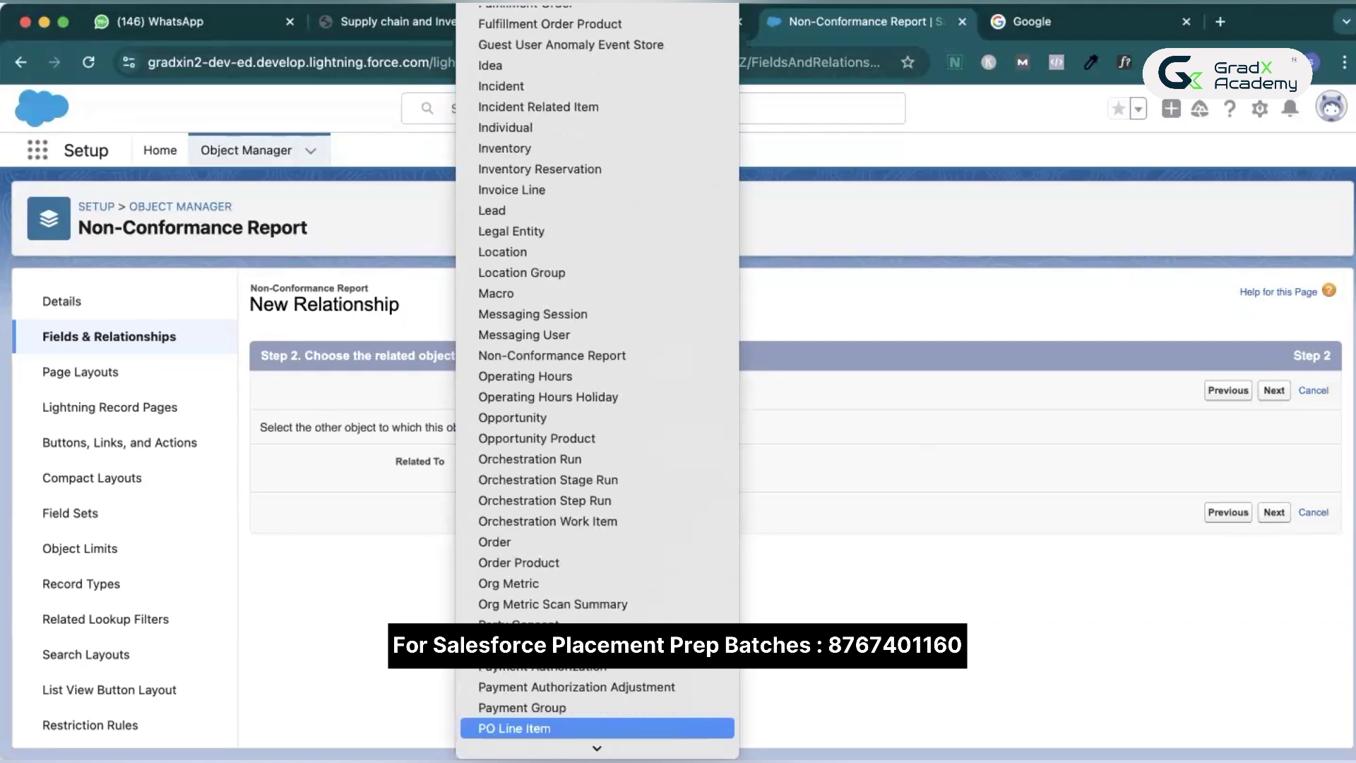
key("Down")
key("Down")
key("Down")
key("Down")
key("Down")
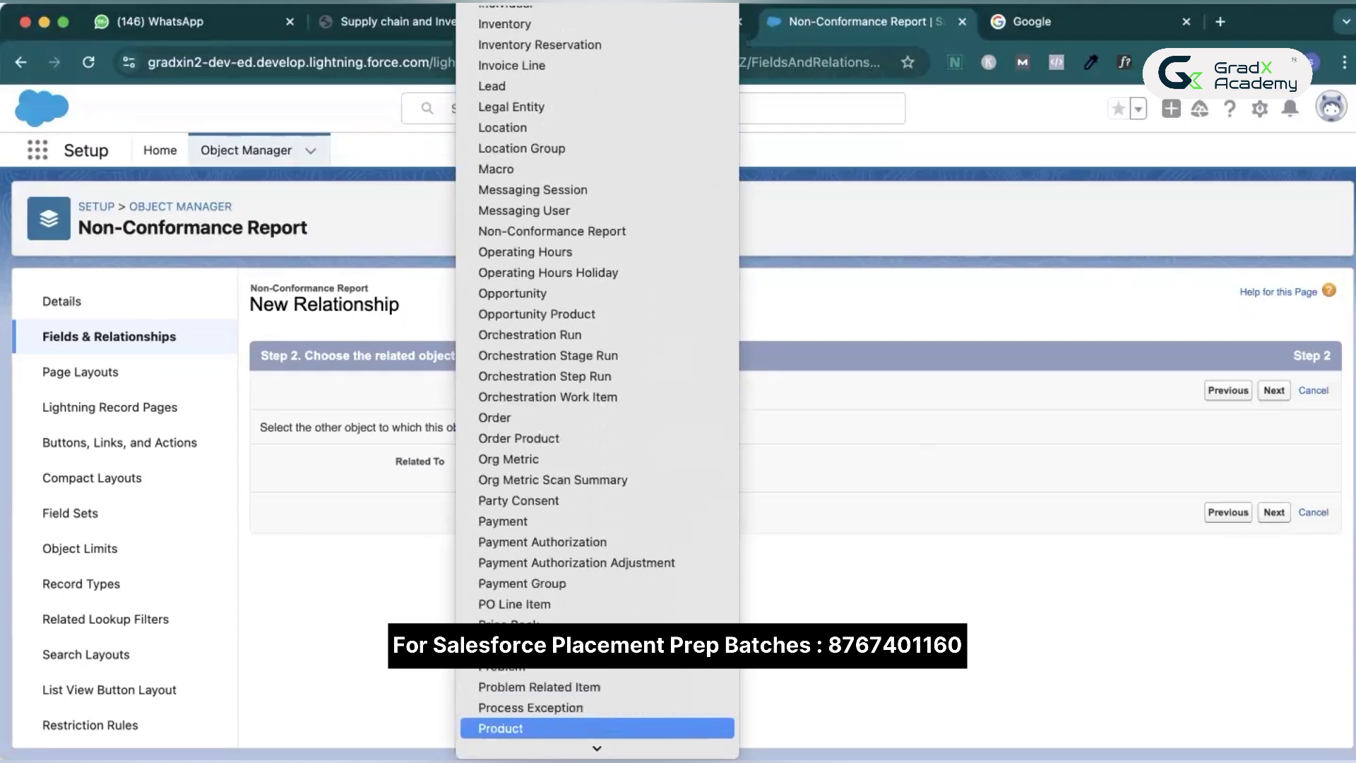
key("Down")
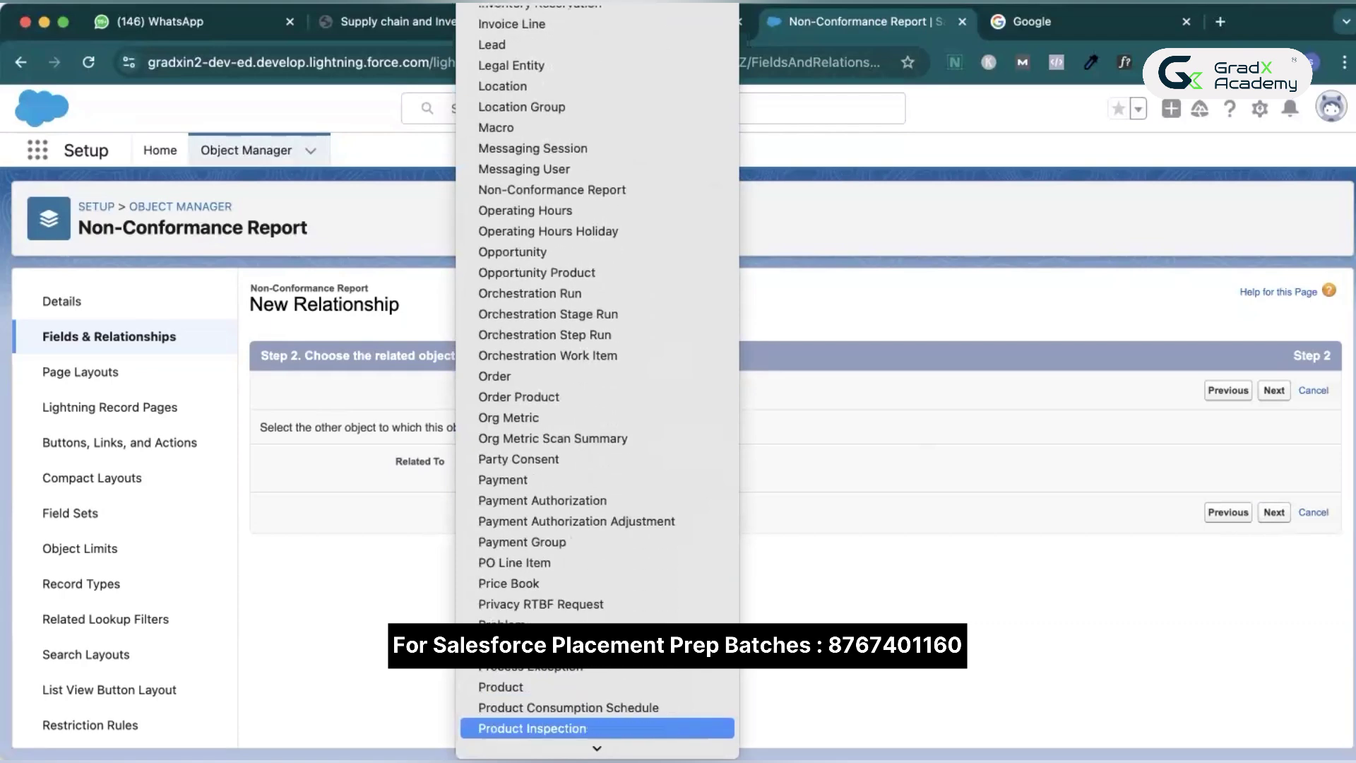
key("Return")
left_click(1274, 512)
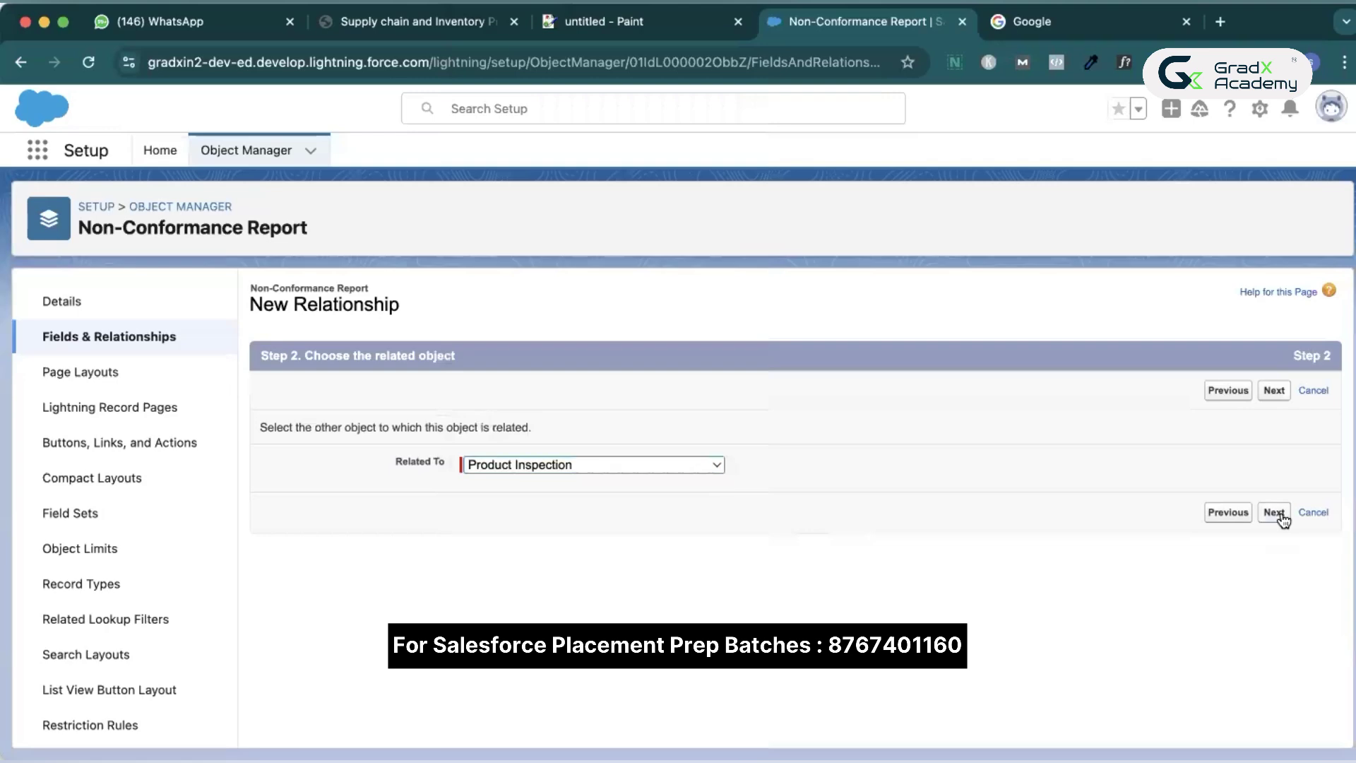
left_click(1280, 438)
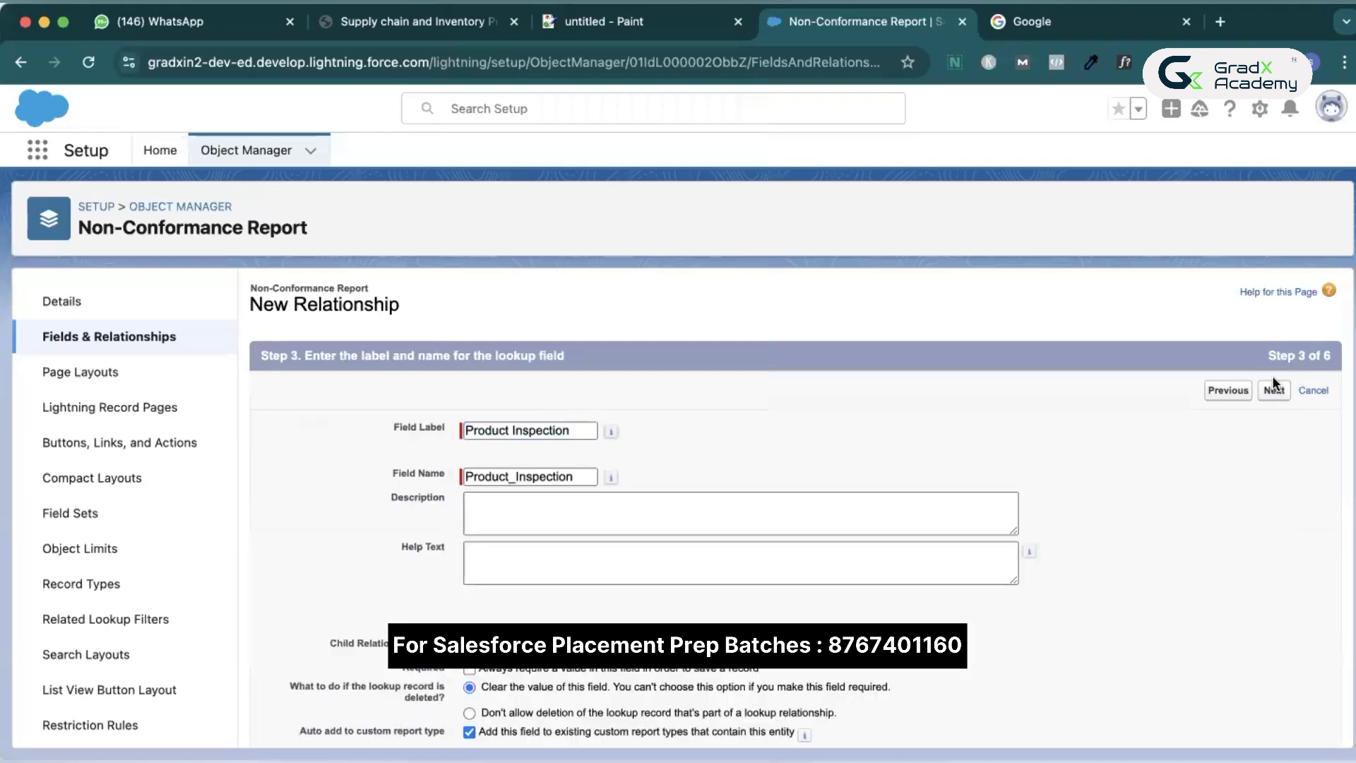
- Keep Product Inspection as the lookup's label and save it with the default security, page layout and related list settings
left_click(1276, 393)
left_click(1274, 391)
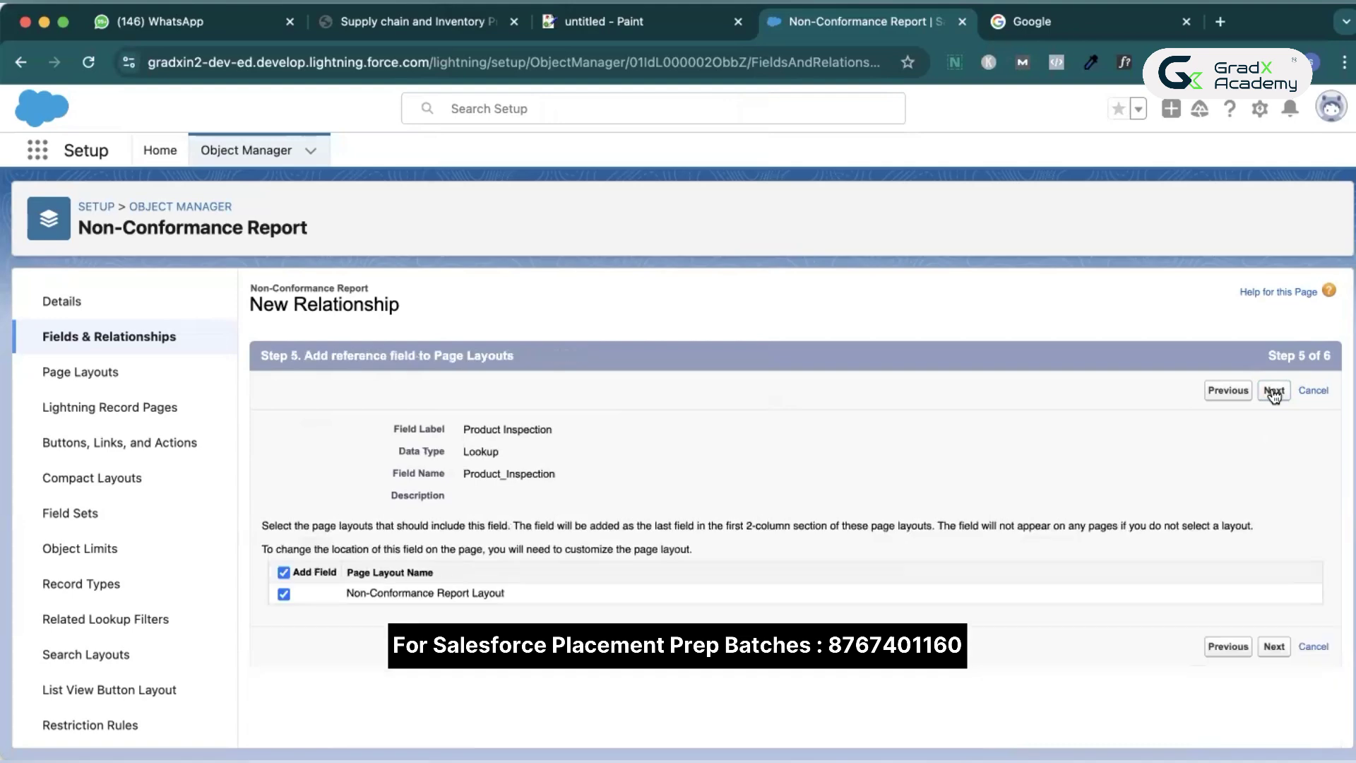
left_click(1275, 391)
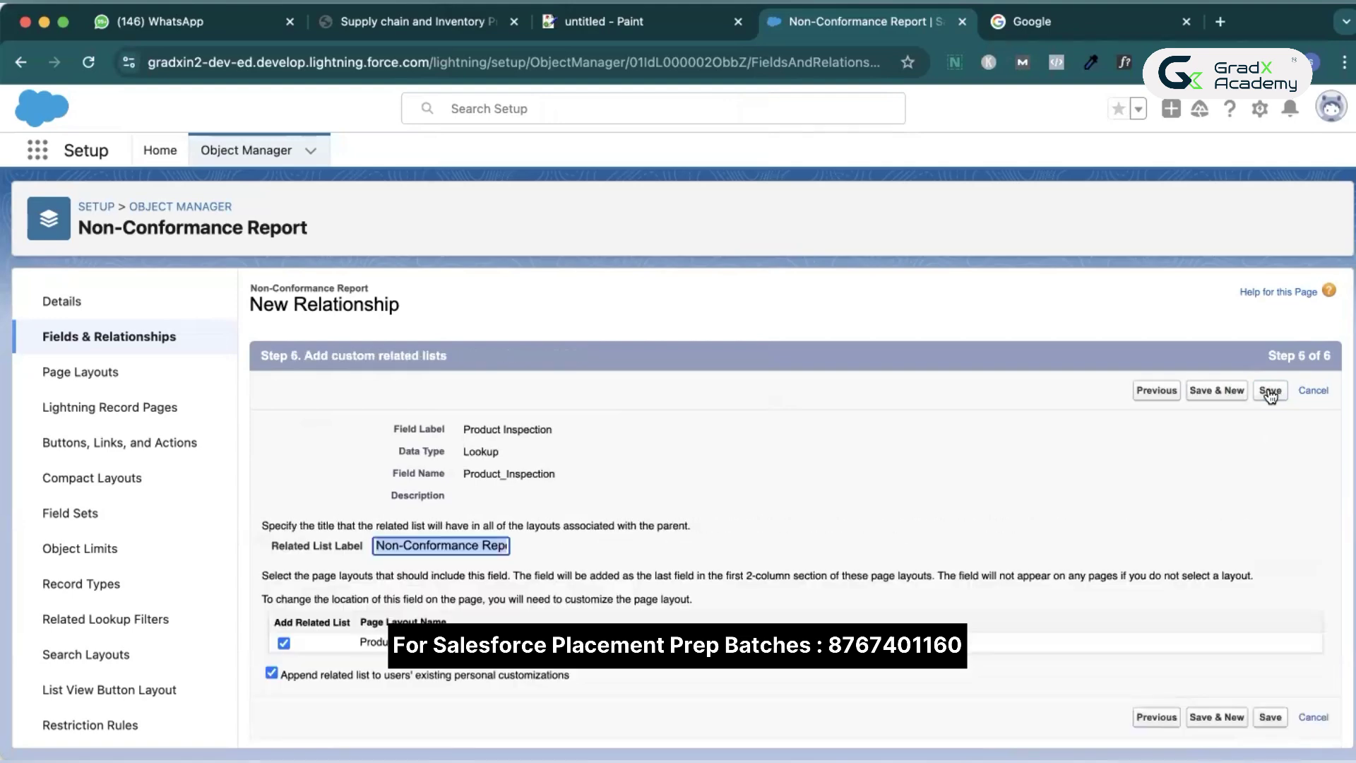
left_click(1270, 391)
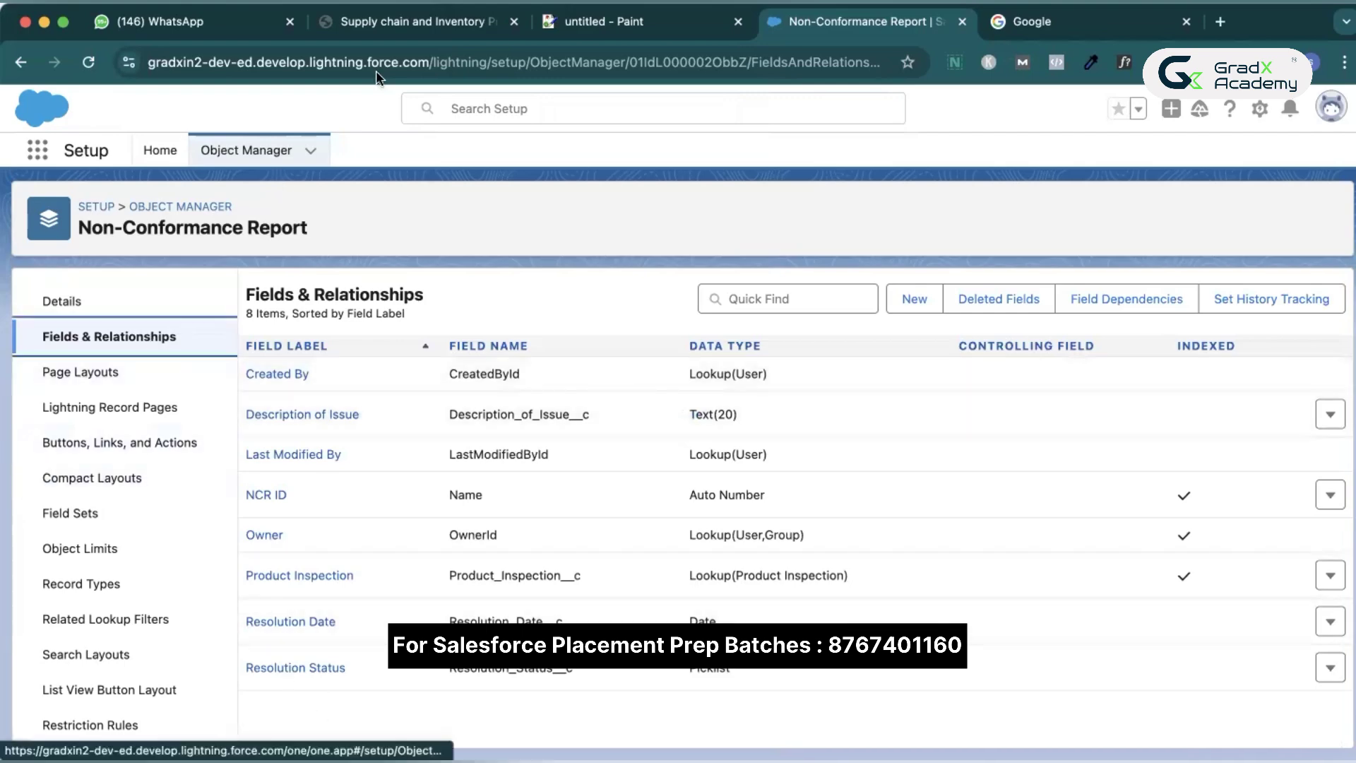
- Review the Inventory, PO Line Items and Product Inspection entries in the project PDF's Relationships section
key("super+2")
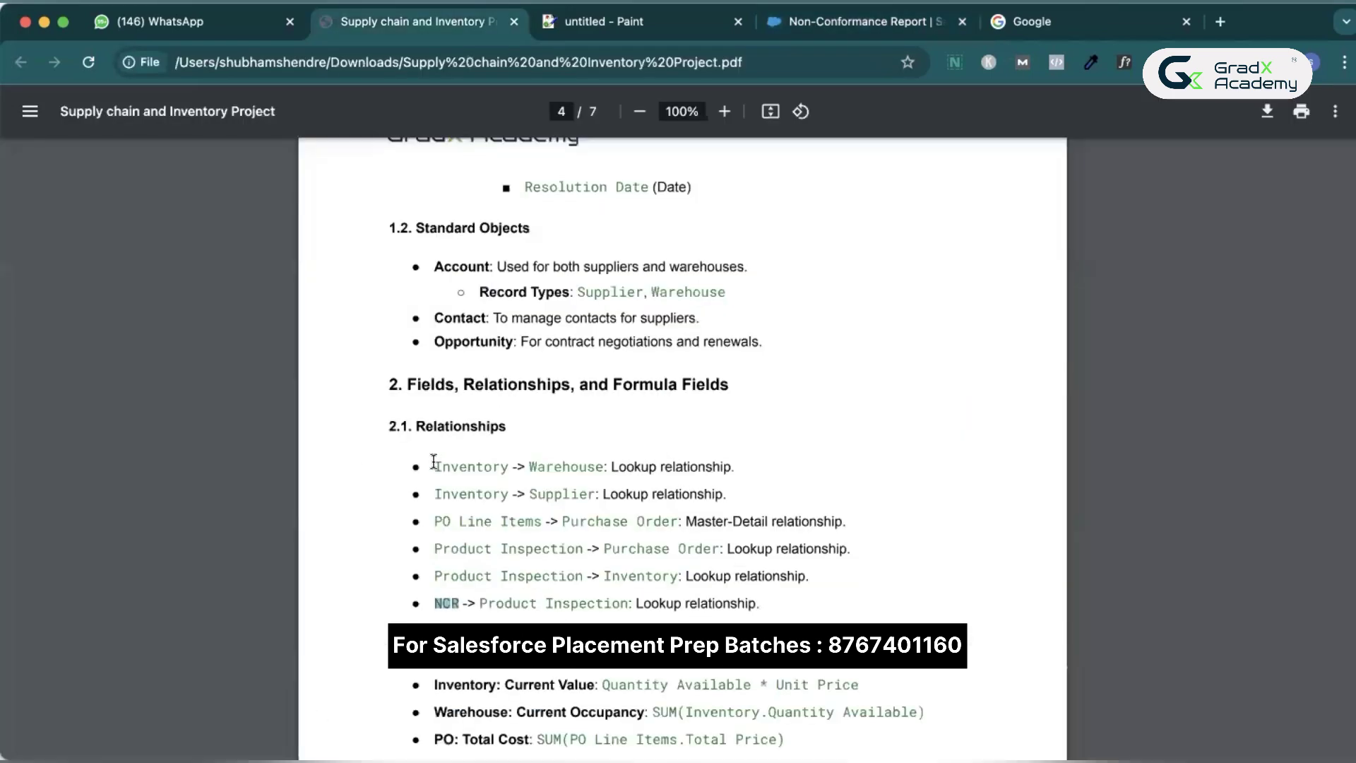
left_click_drag(433, 463, 765, 466)
left_click_drag(449, 495, 834, 503)
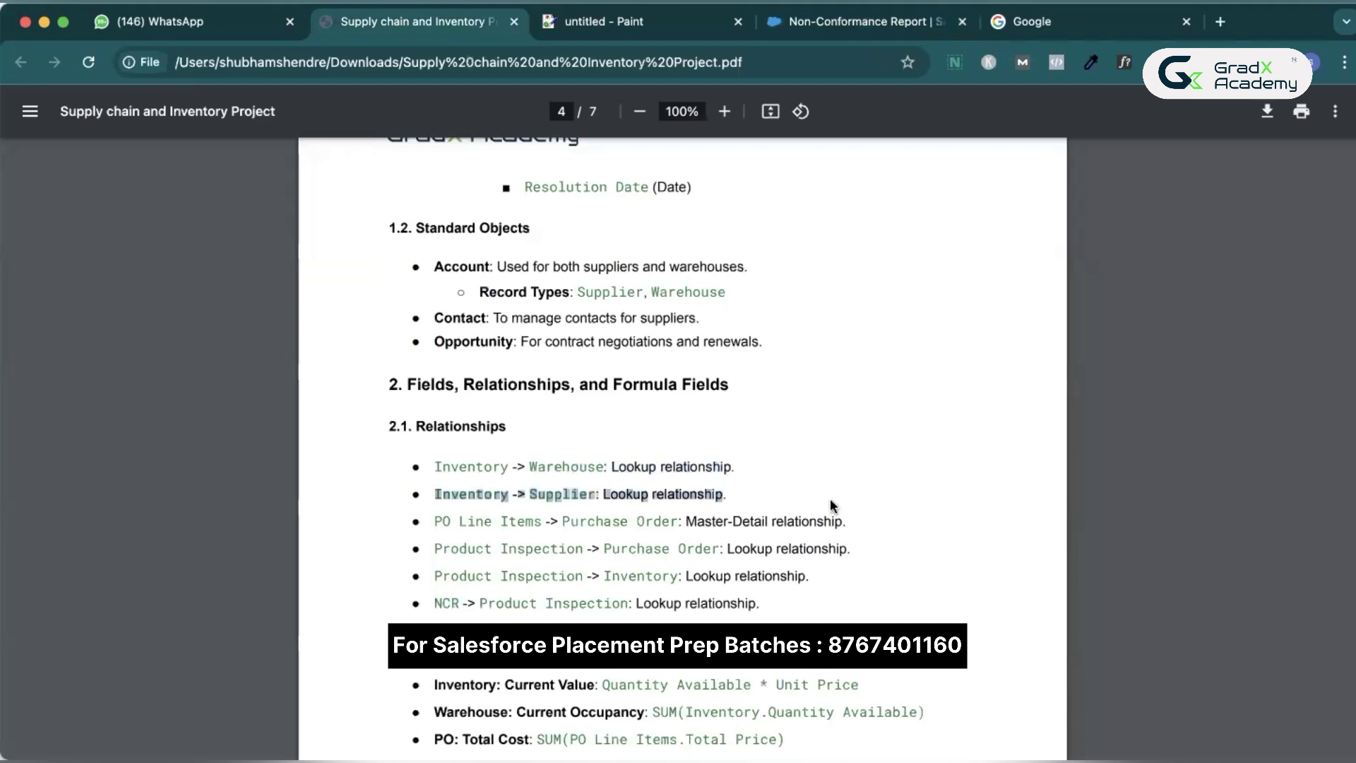
left_click_drag(433, 521, 874, 548)
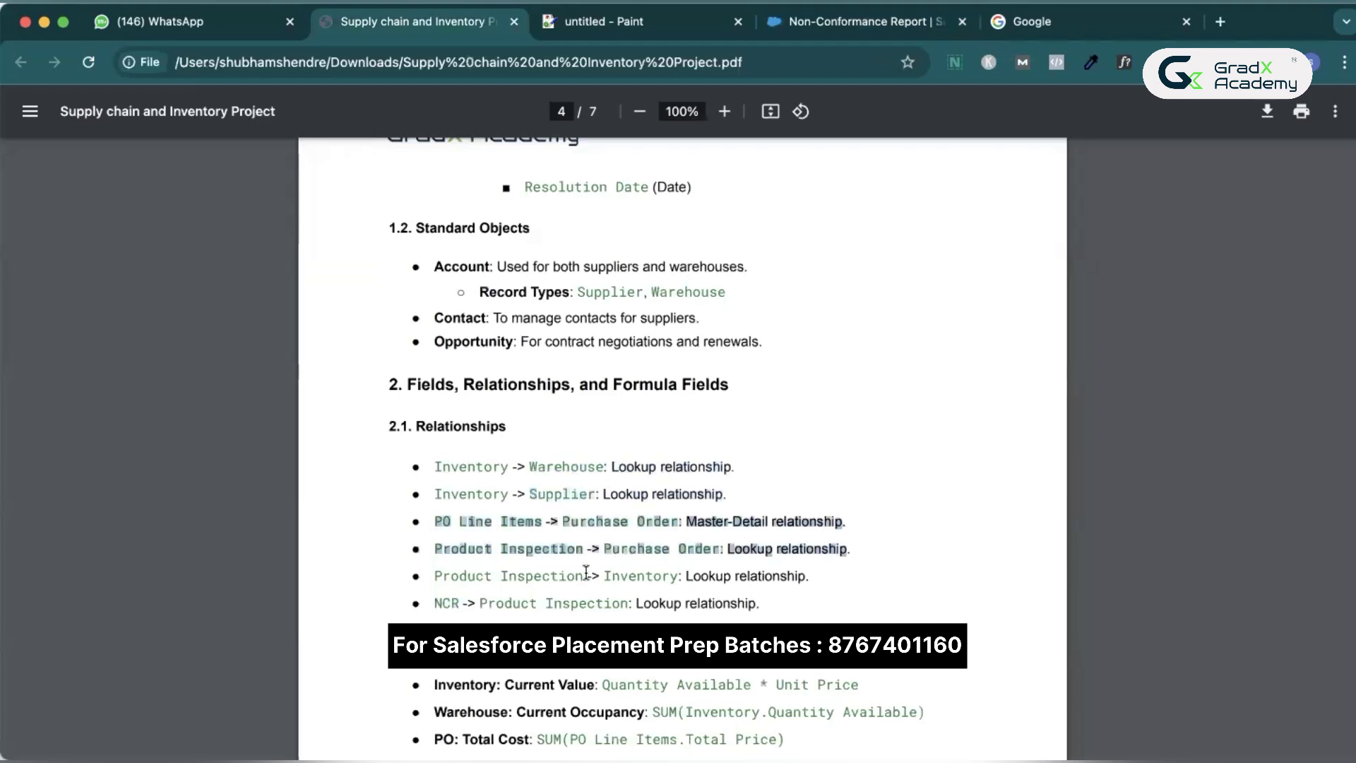
left_click_drag(435, 578, 607, 575)
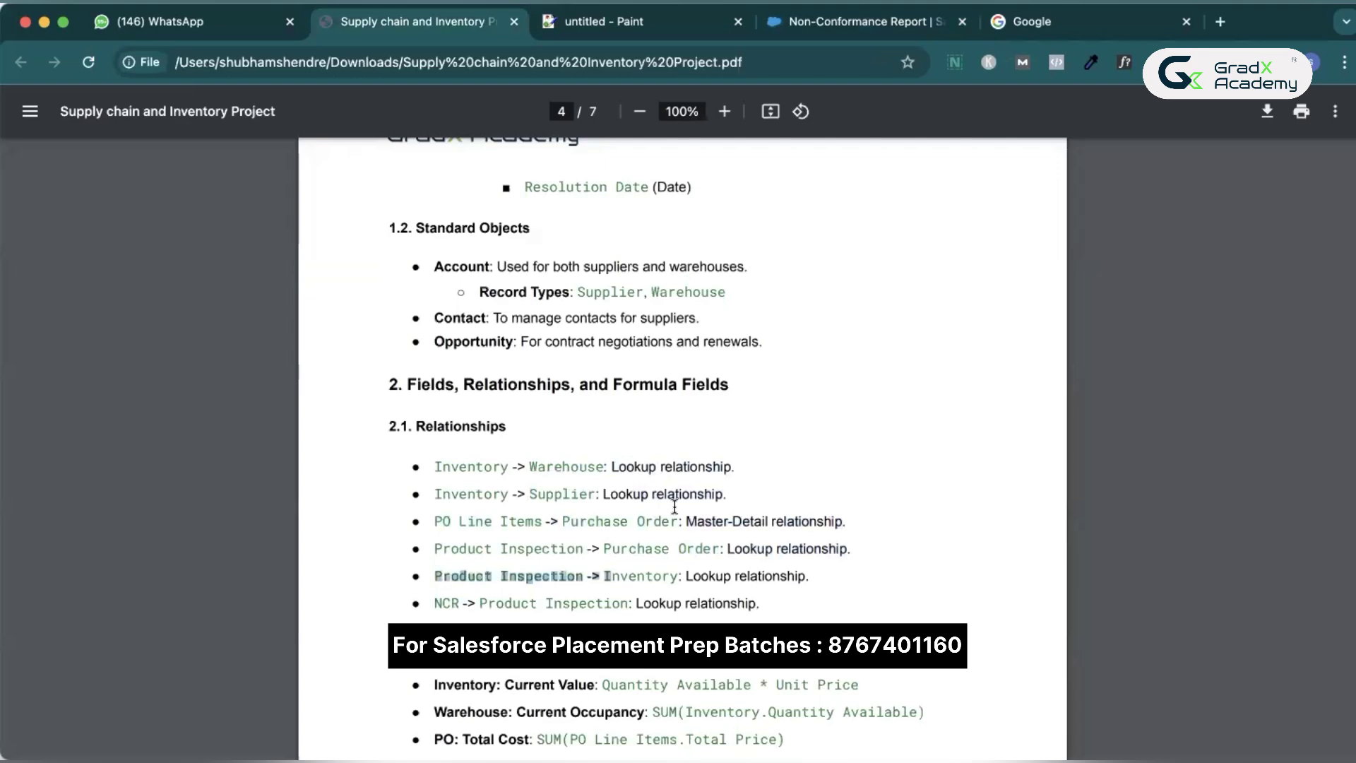
- Return to Salesforce and open the Supply Chain application from the full list of apps
left_click(897, 19)
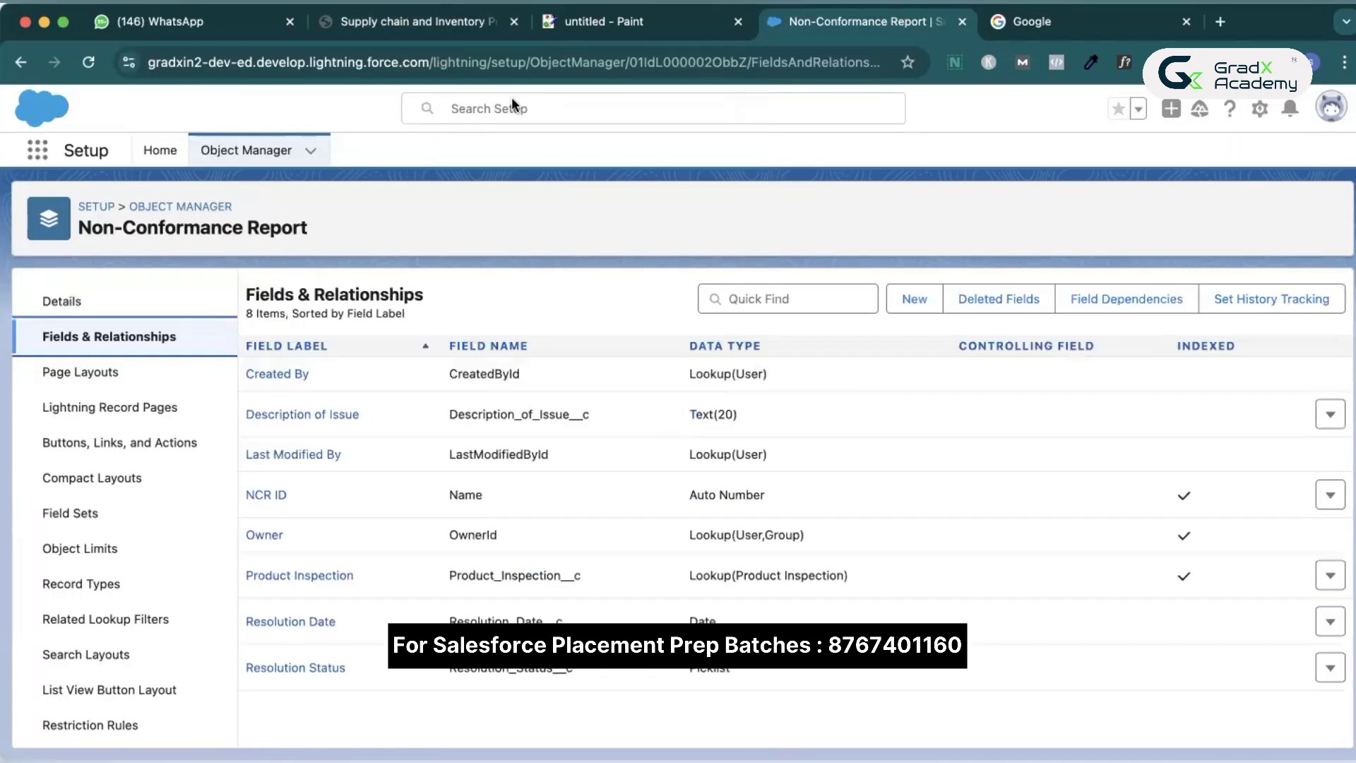
left_click(38, 150)
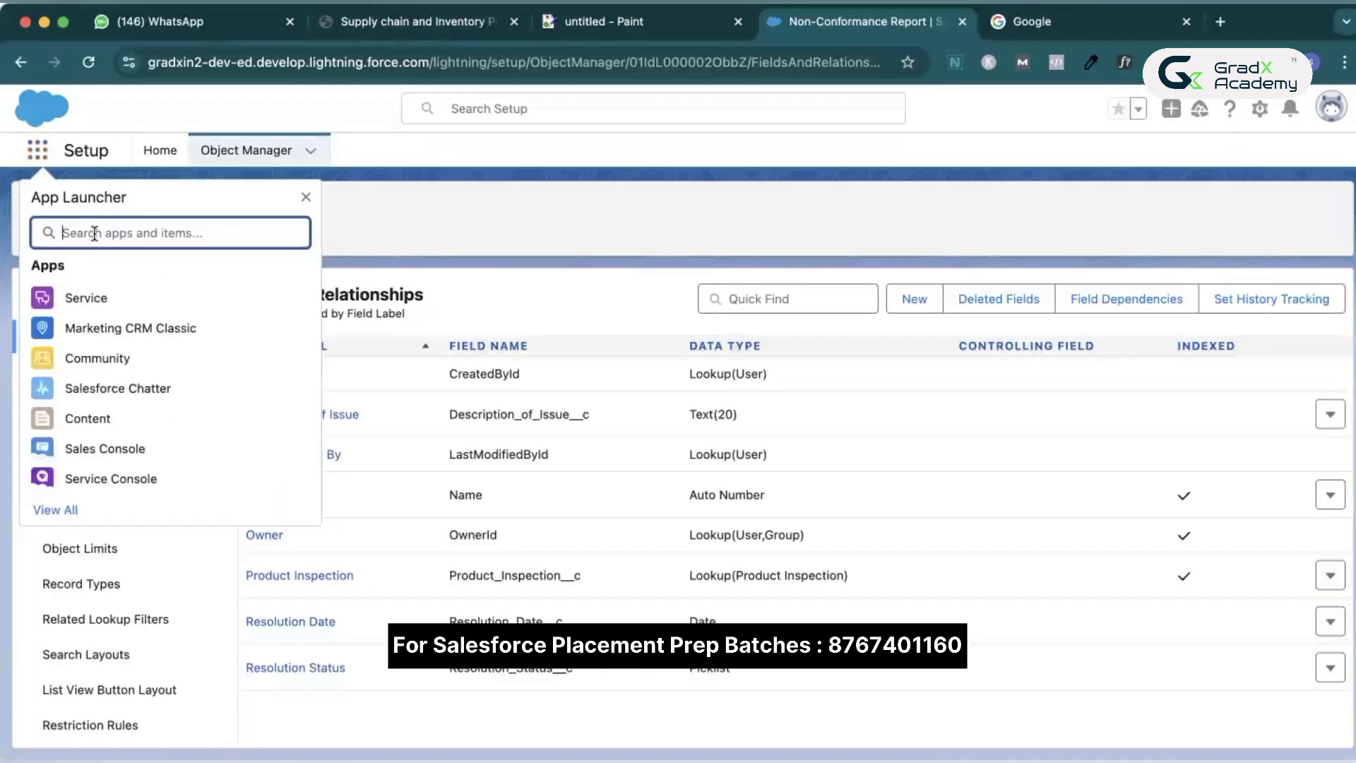
left_click(55, 509)
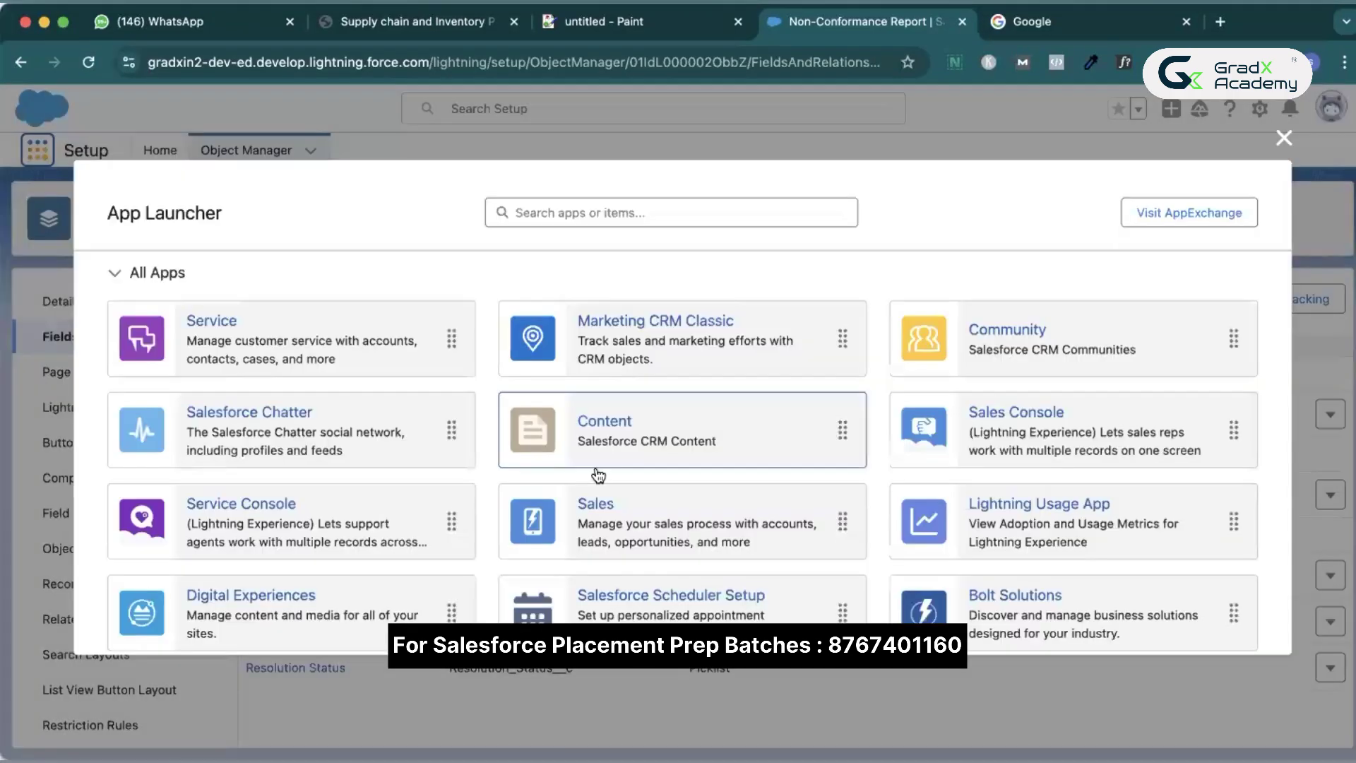
scroll(608, 472, "down", 3)
left_click(621, 466)
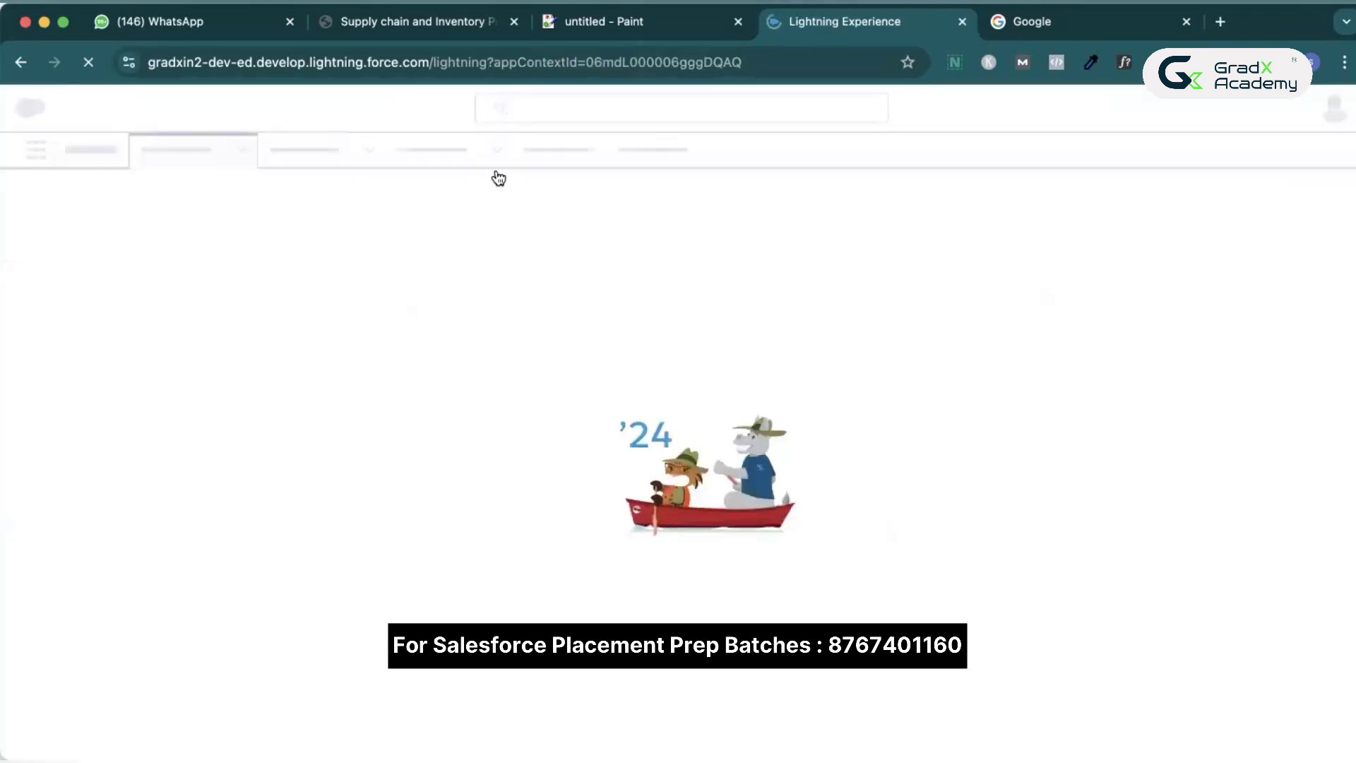
- Check the PDF's Inventory relationships against the Location and Supplier lookups on a new Inventory form, and cancel the form
key("super+2")
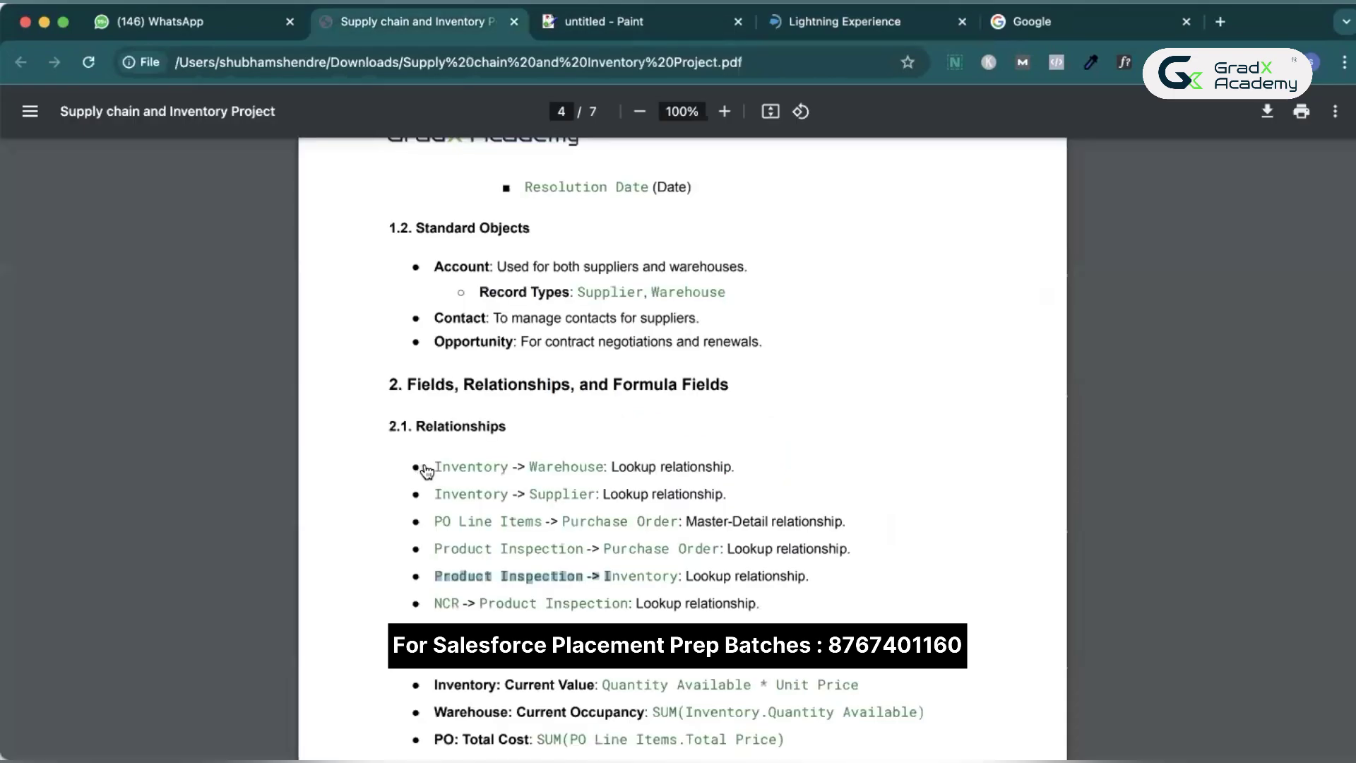
left_click_drag(739, 500, 552, 477)
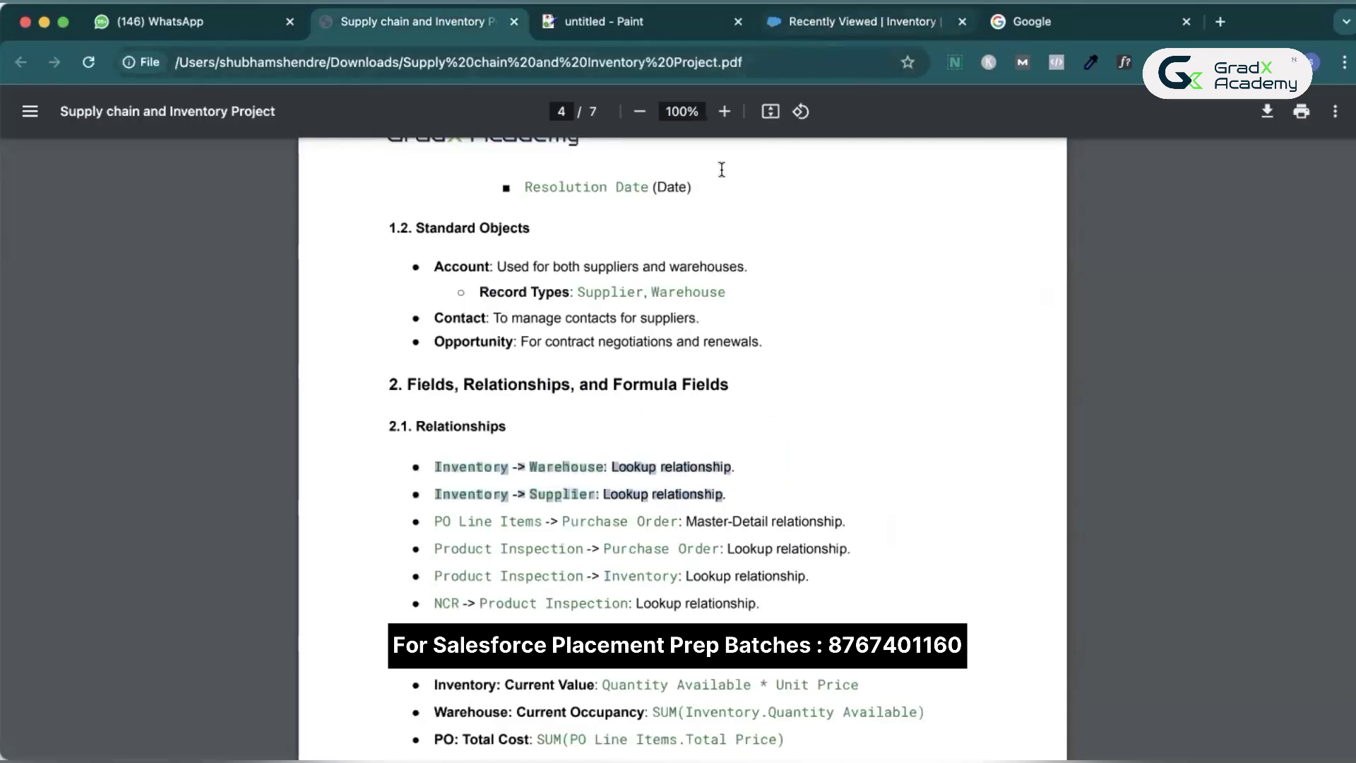
left_click(831, 29)
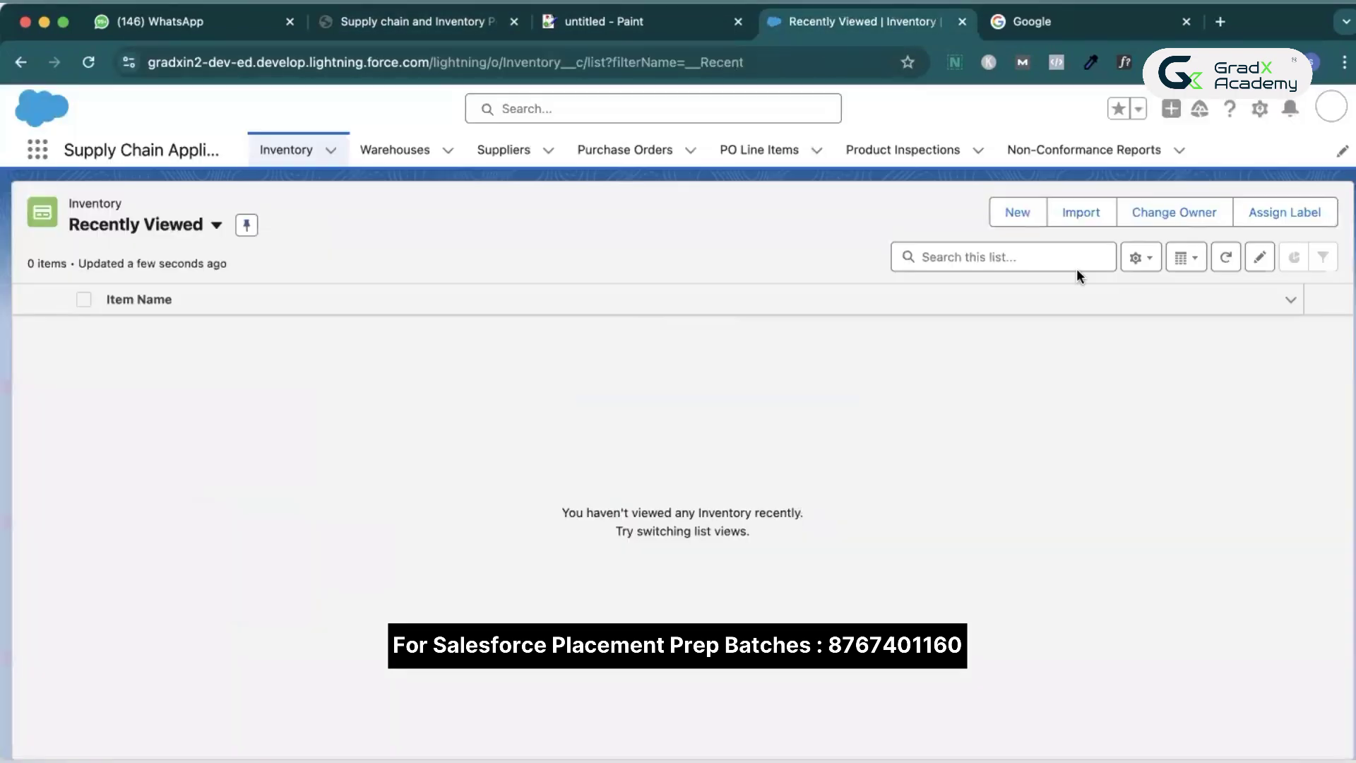
left_click(1020, 212)
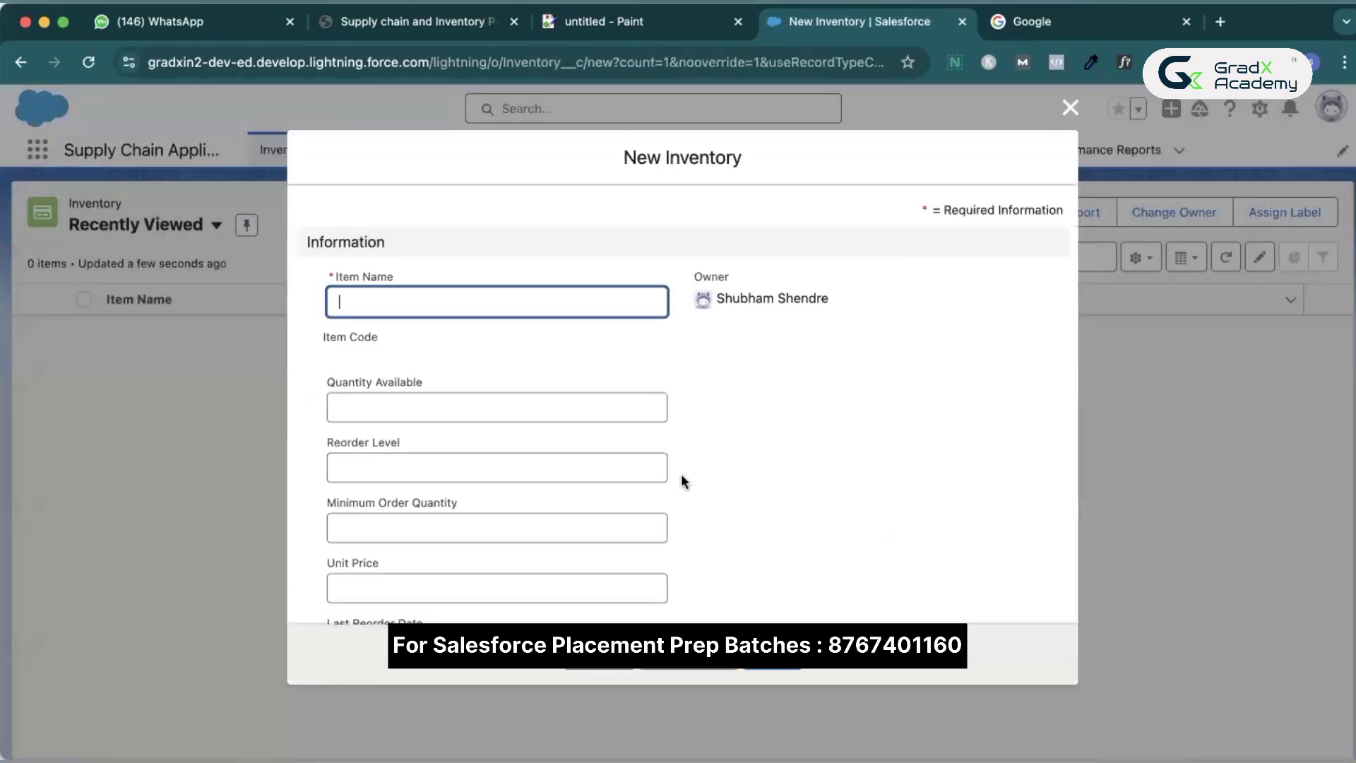
scroll(636, 484, "down", 3)
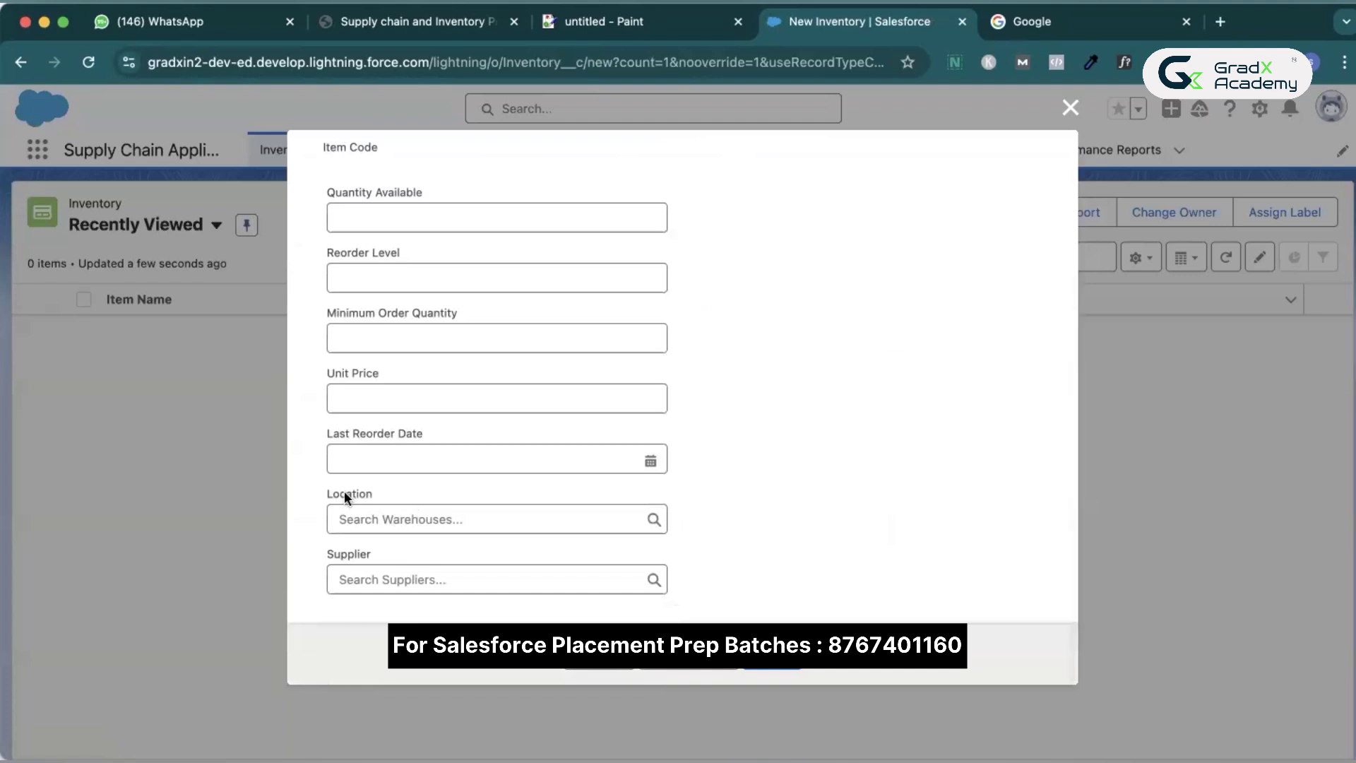
left_click(363, 544)
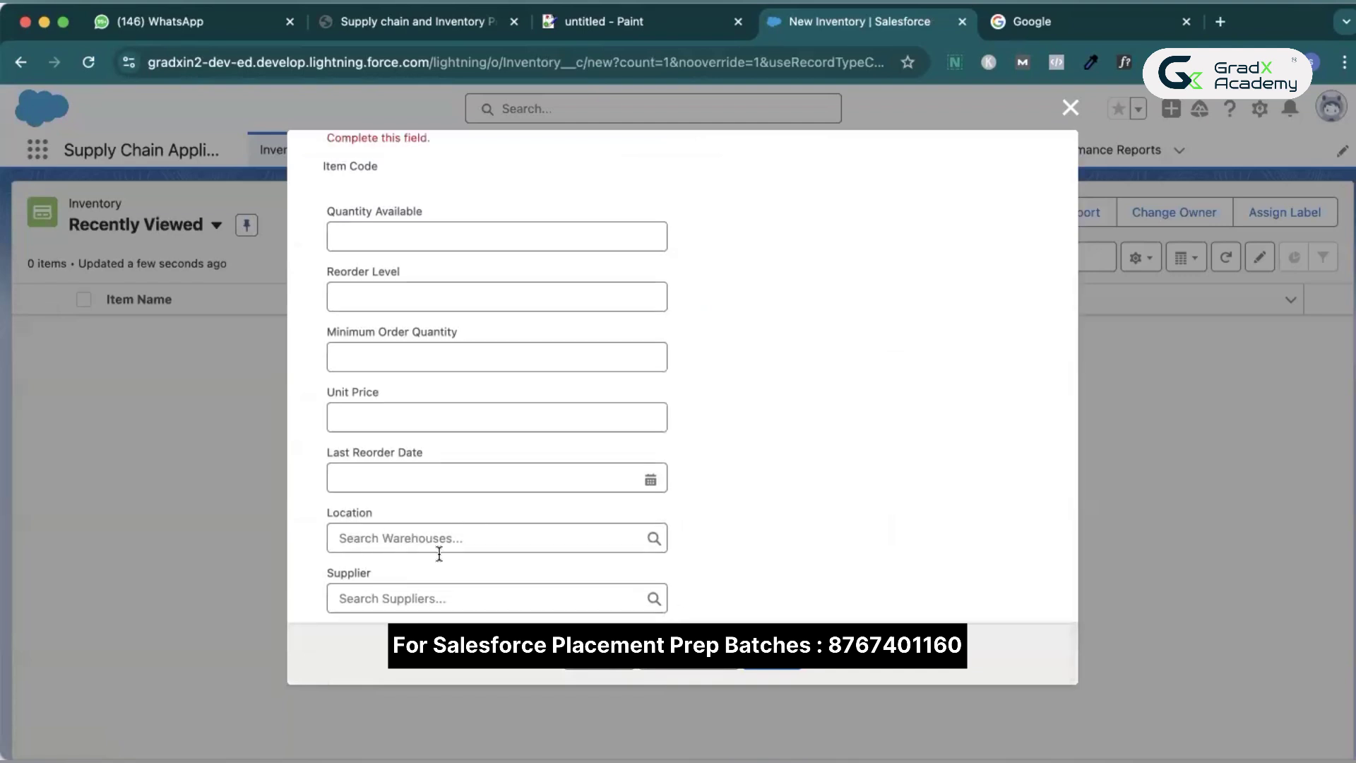
left_click(621, 545)
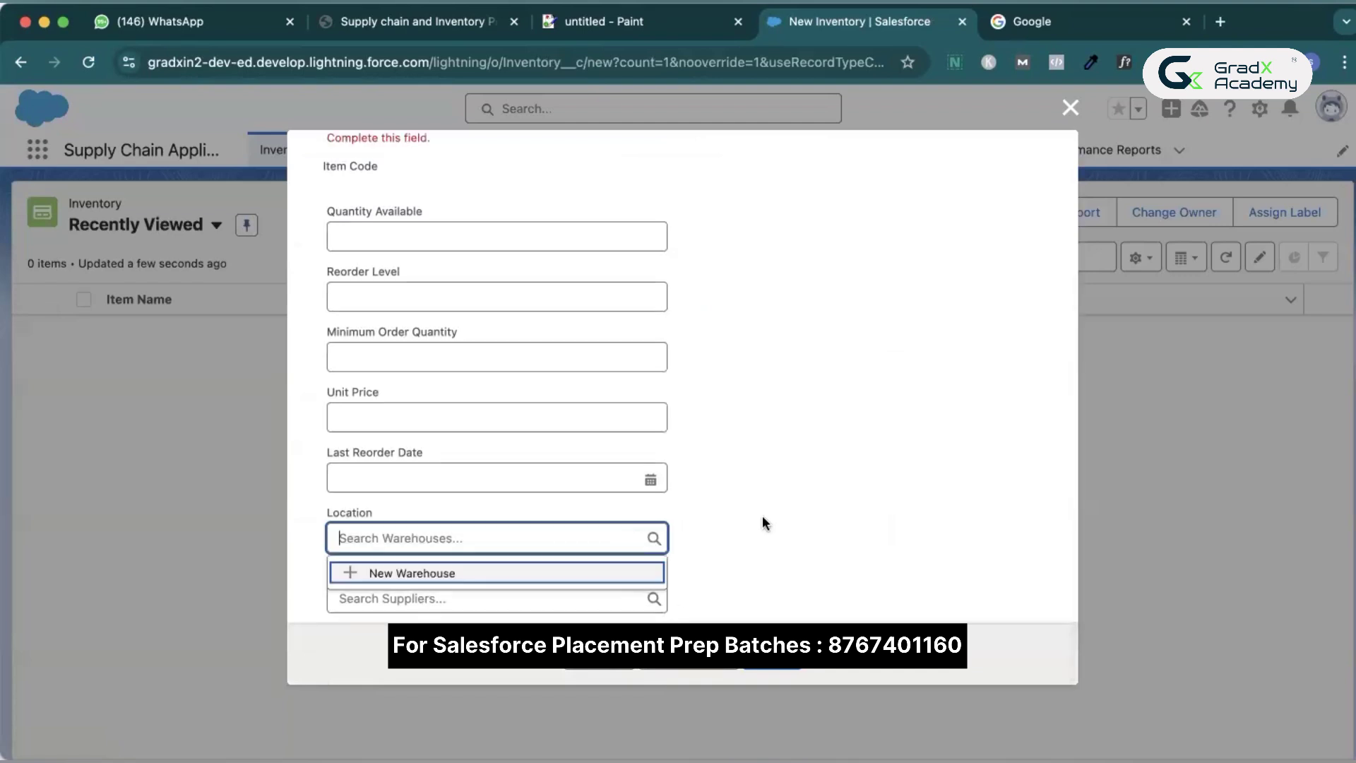
left_click(350, 588)
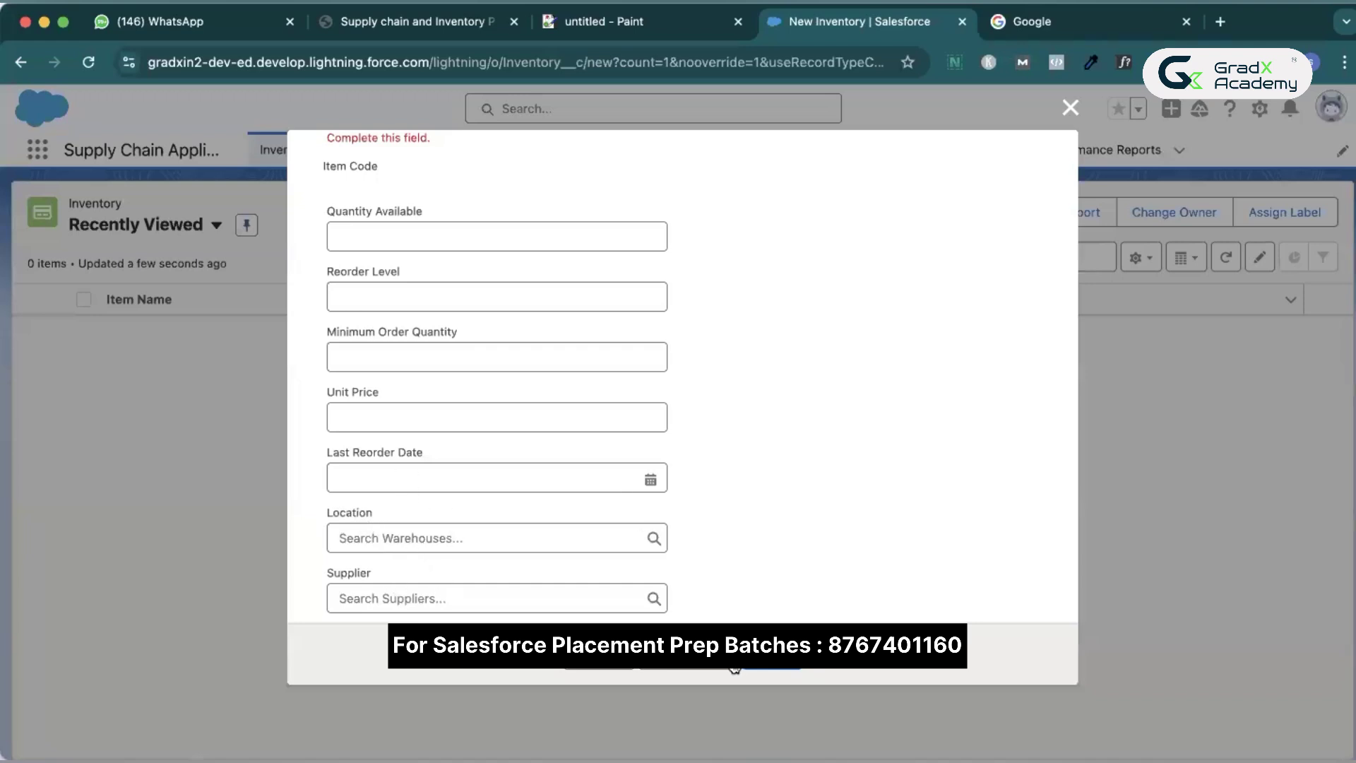
left_click(585, 671)
- Check the PDF's PO Line Items relationship against the required Purchase Order field on a new PO Line Item form, and close the form
key("super+2")
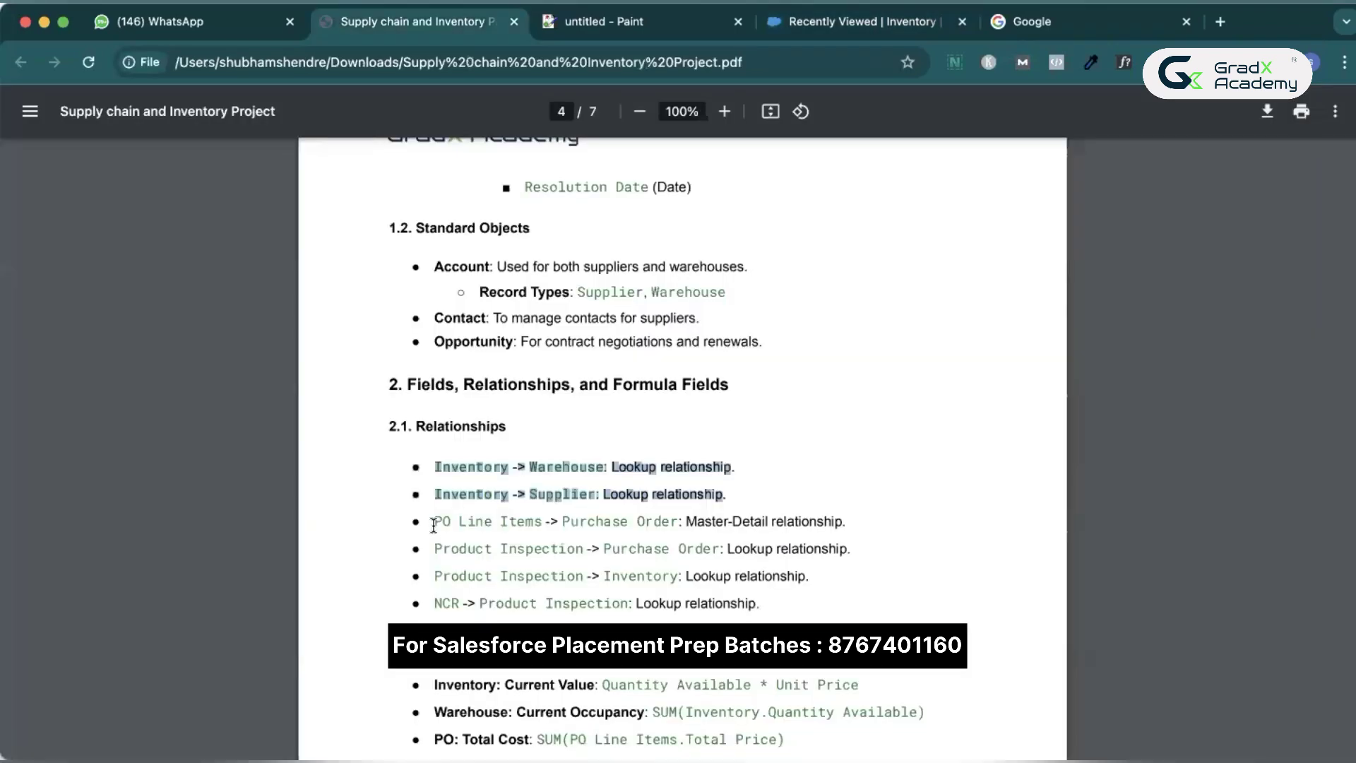
left_click_drag(434, 524, 868, 520)
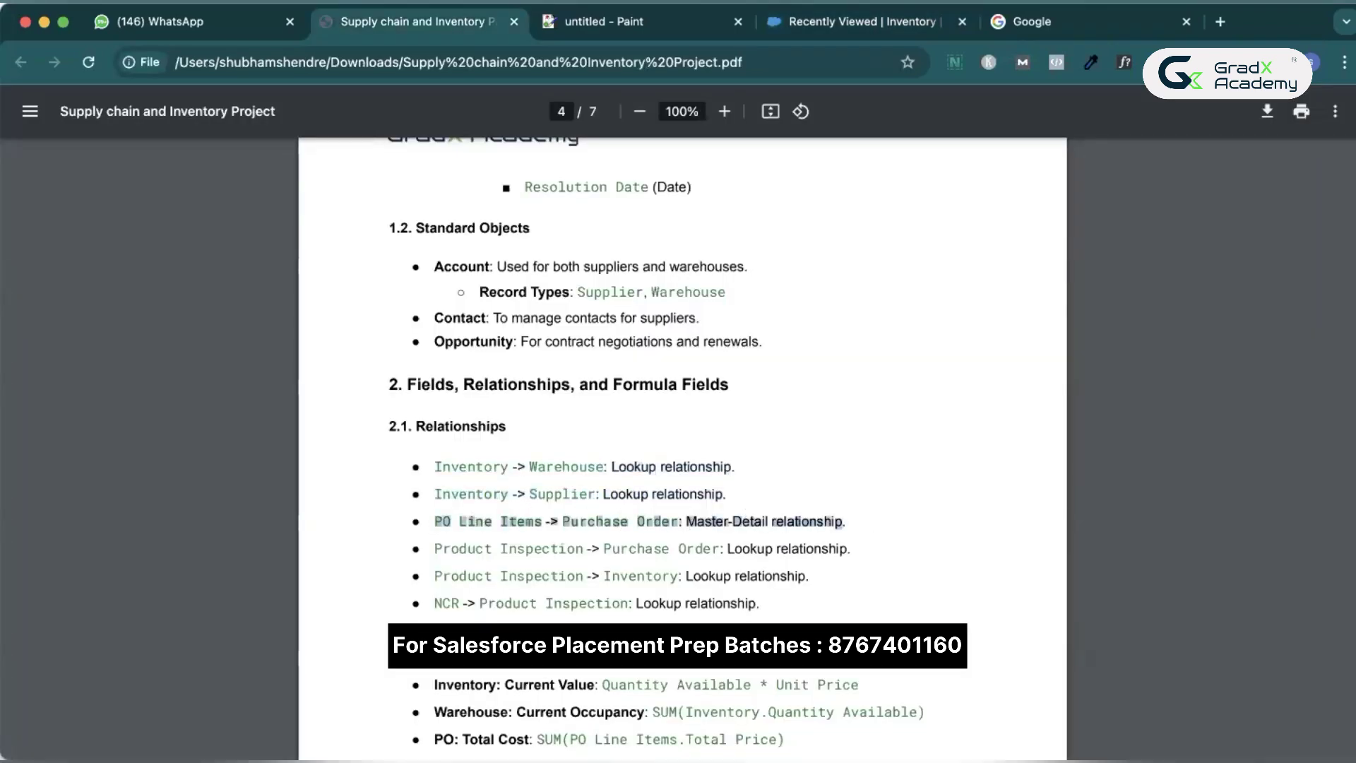
left_click(845, 20)
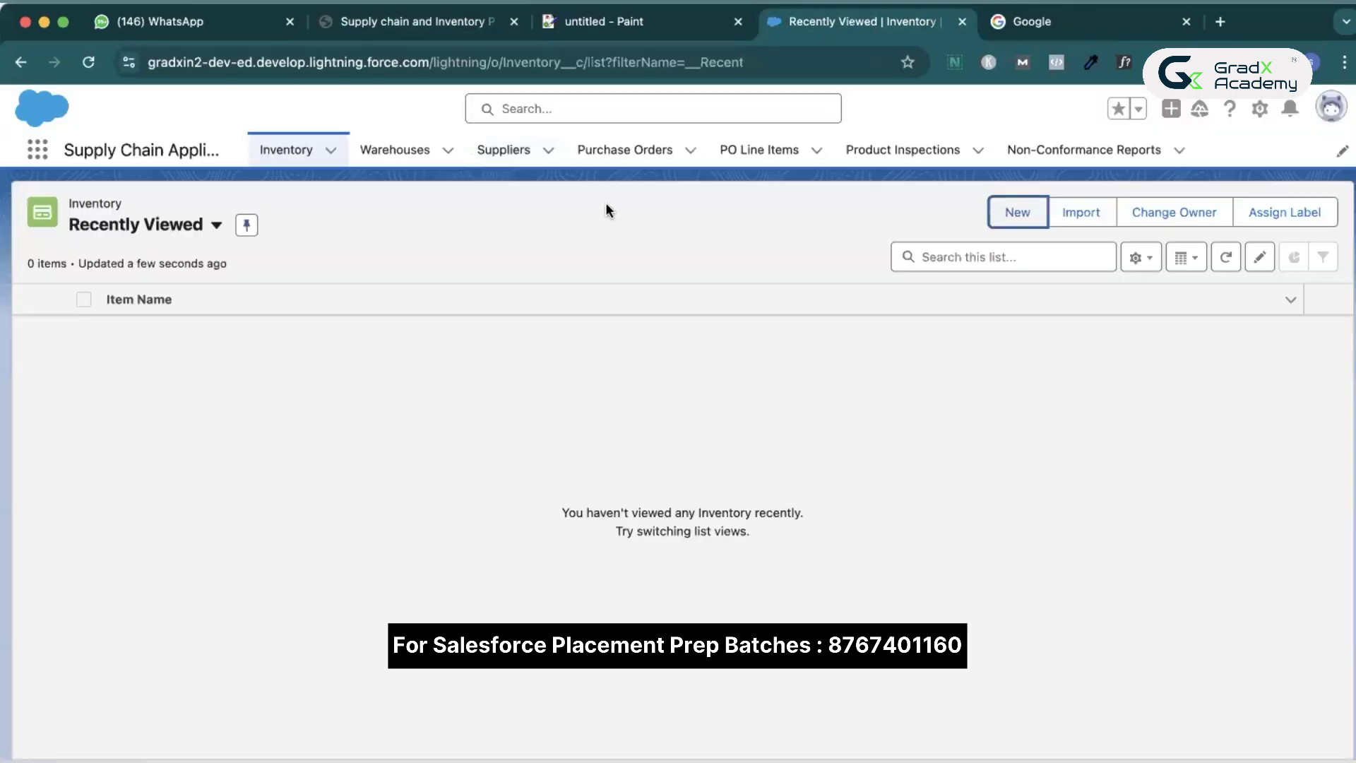
left_click(754, 154)
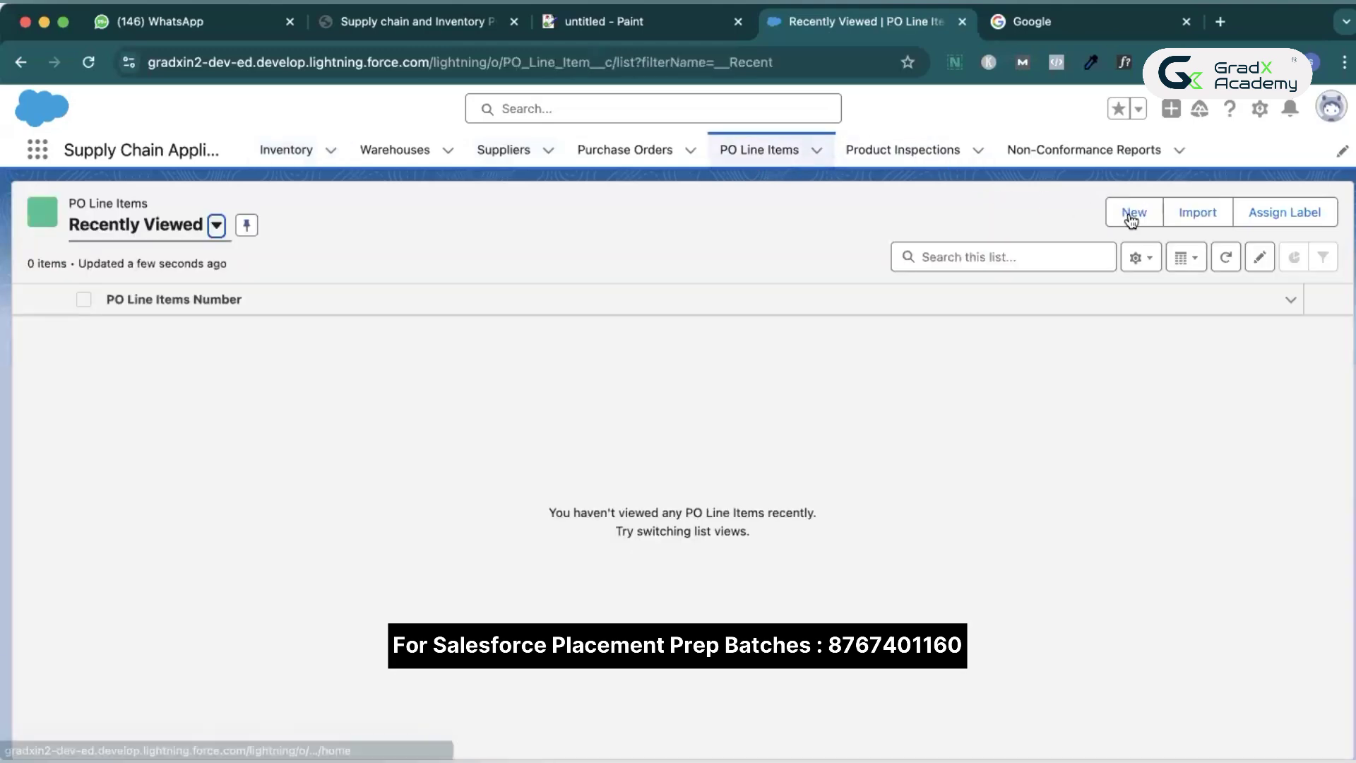
left_click(1133, 212)
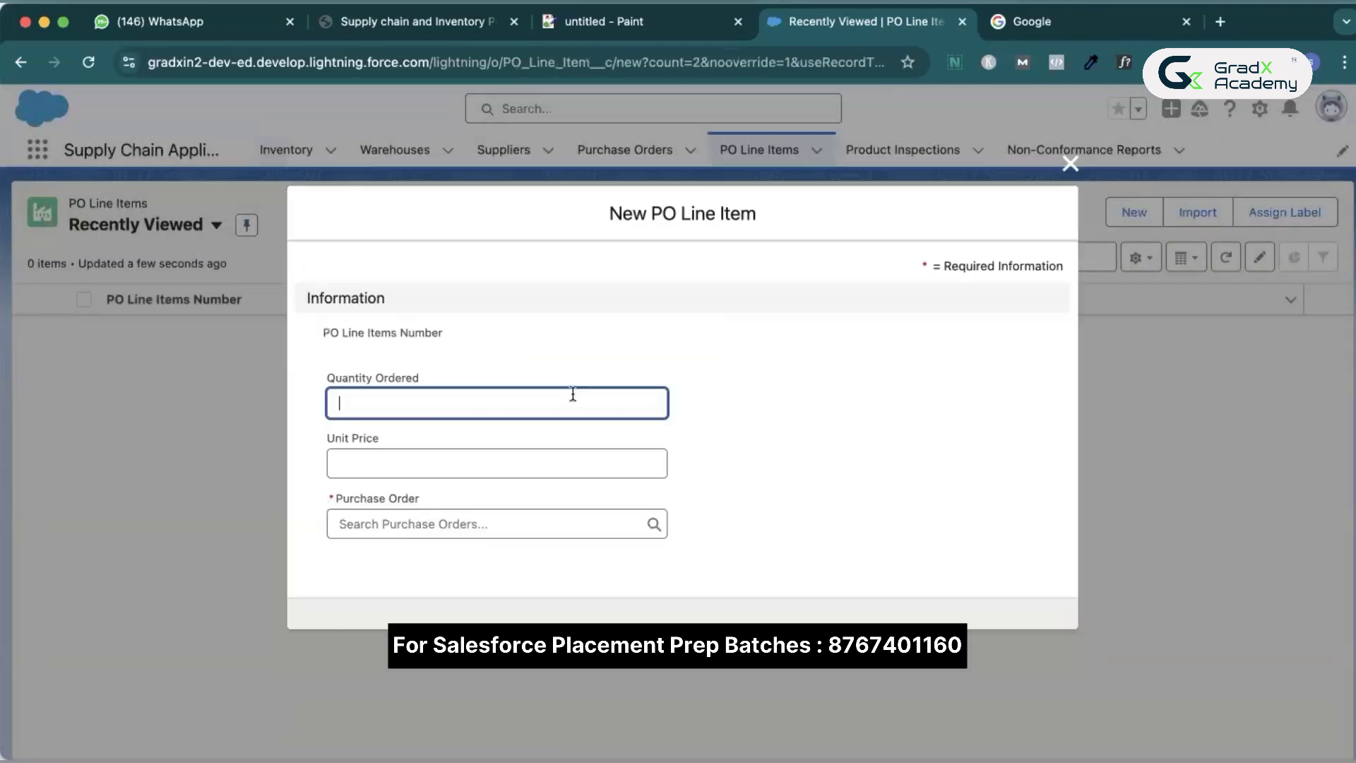
left_click_drag(342, 495, 417, 500)
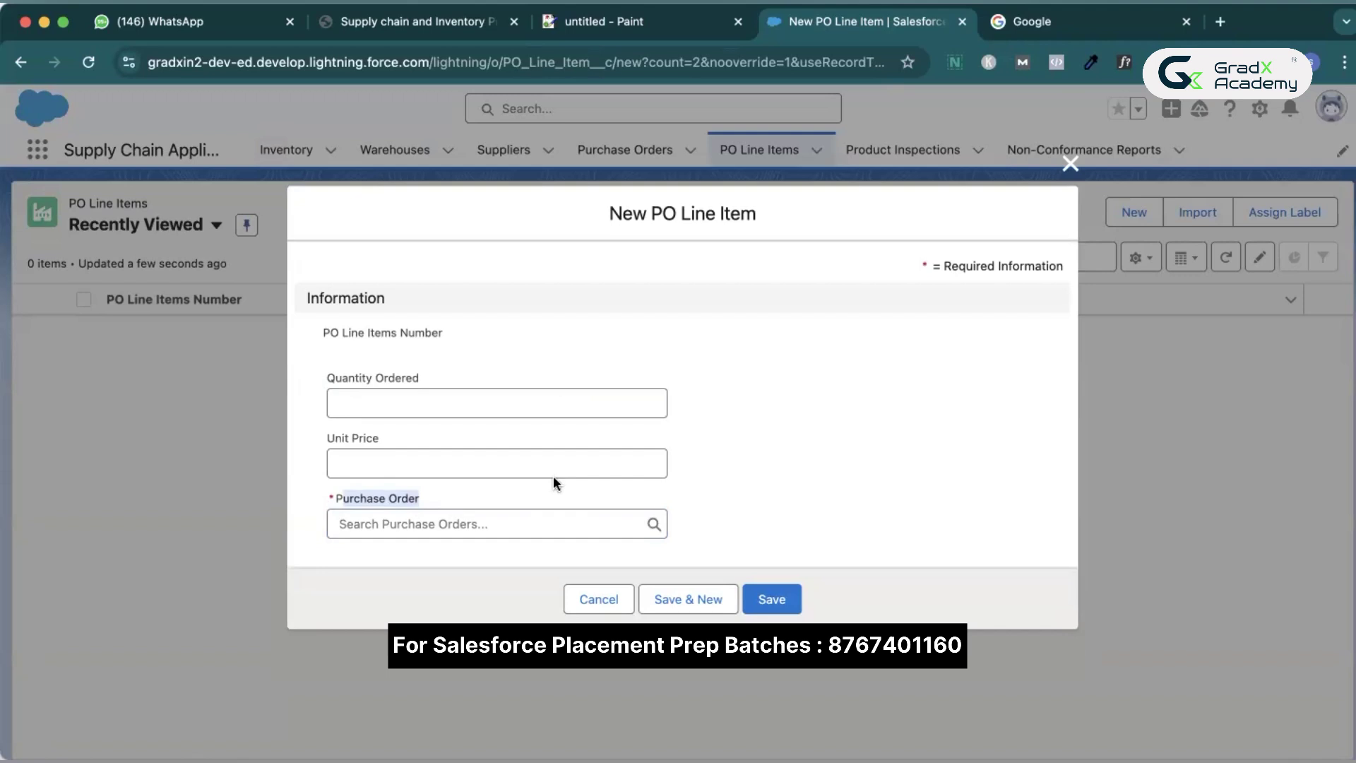
left_click(337, 501)
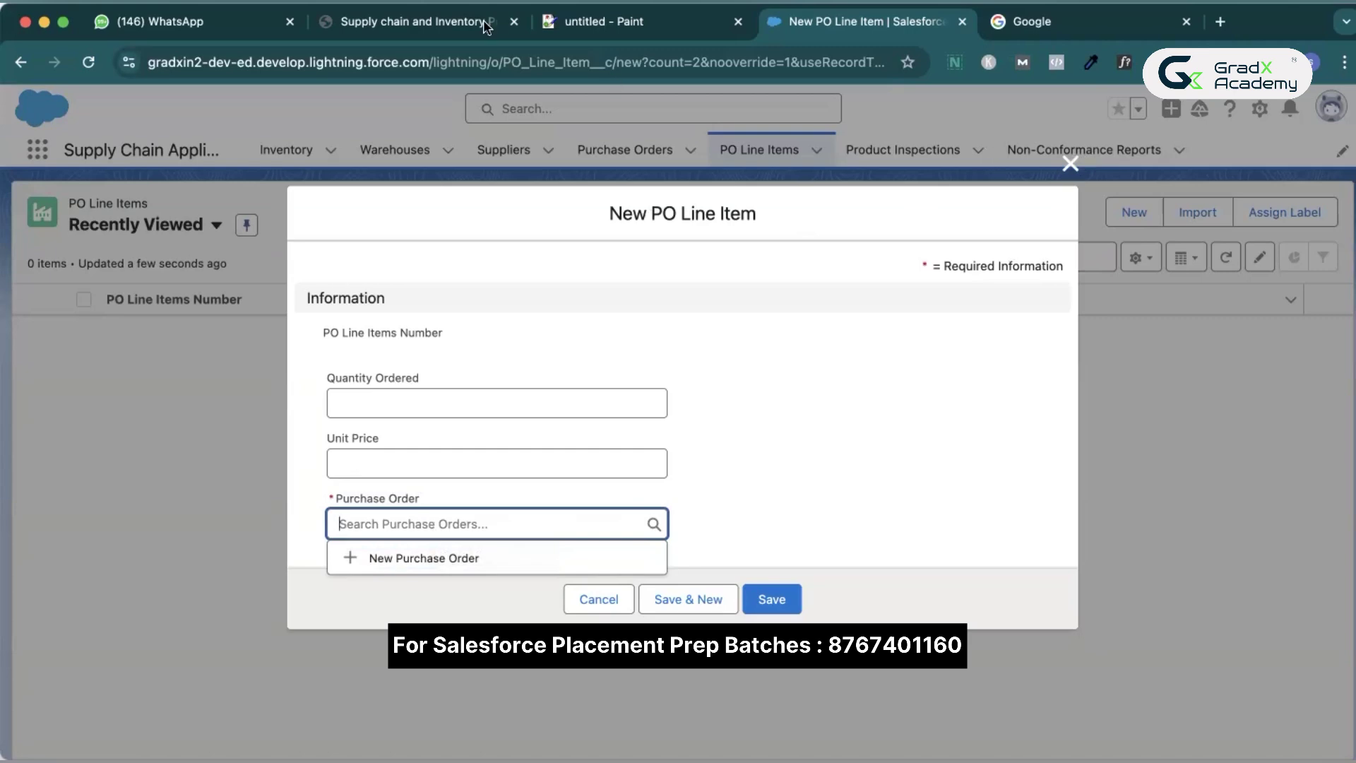
left_click(1071, 164)
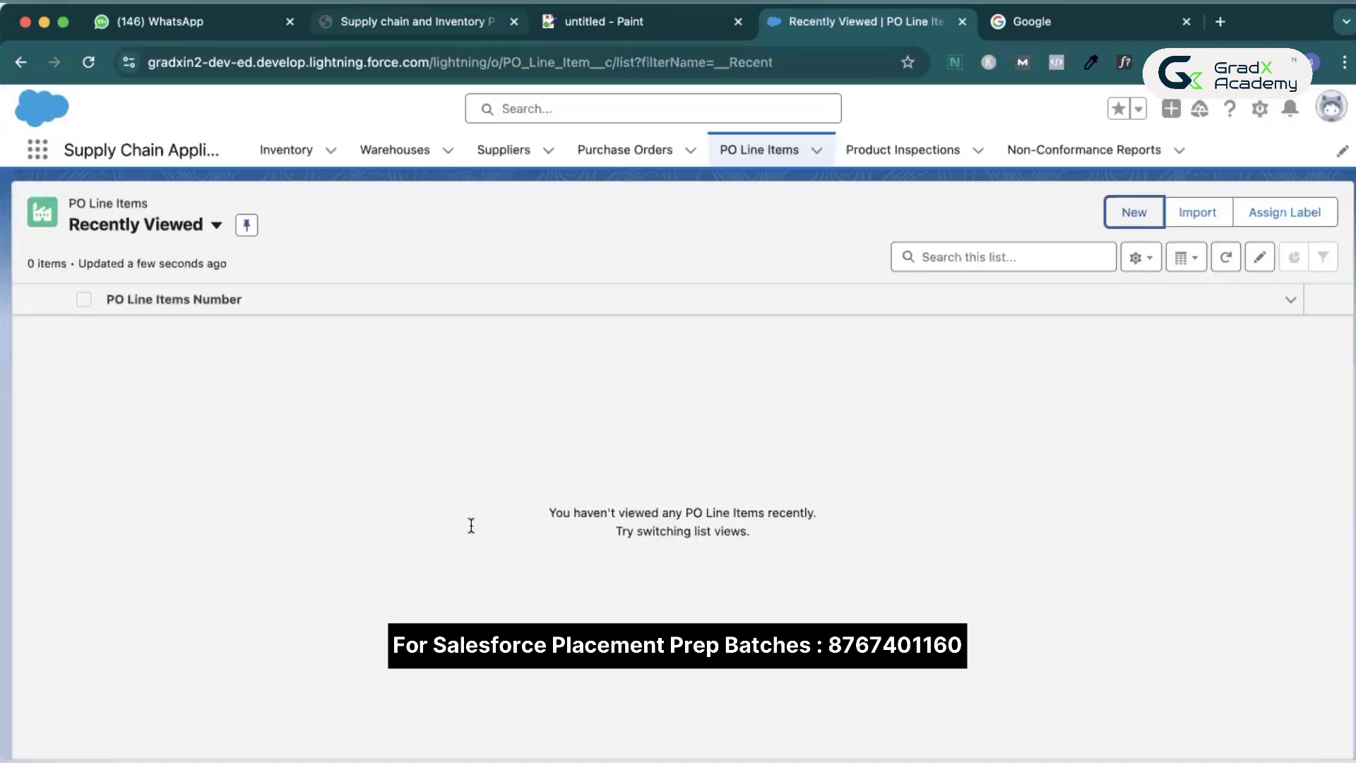
- Check the PDF's Product Inspection relationships against the Purchase Order and Inventory lookups on a new Product Inspection form, and close the form
key("super+2")
left_click_drag(435, 551, 823, 576)
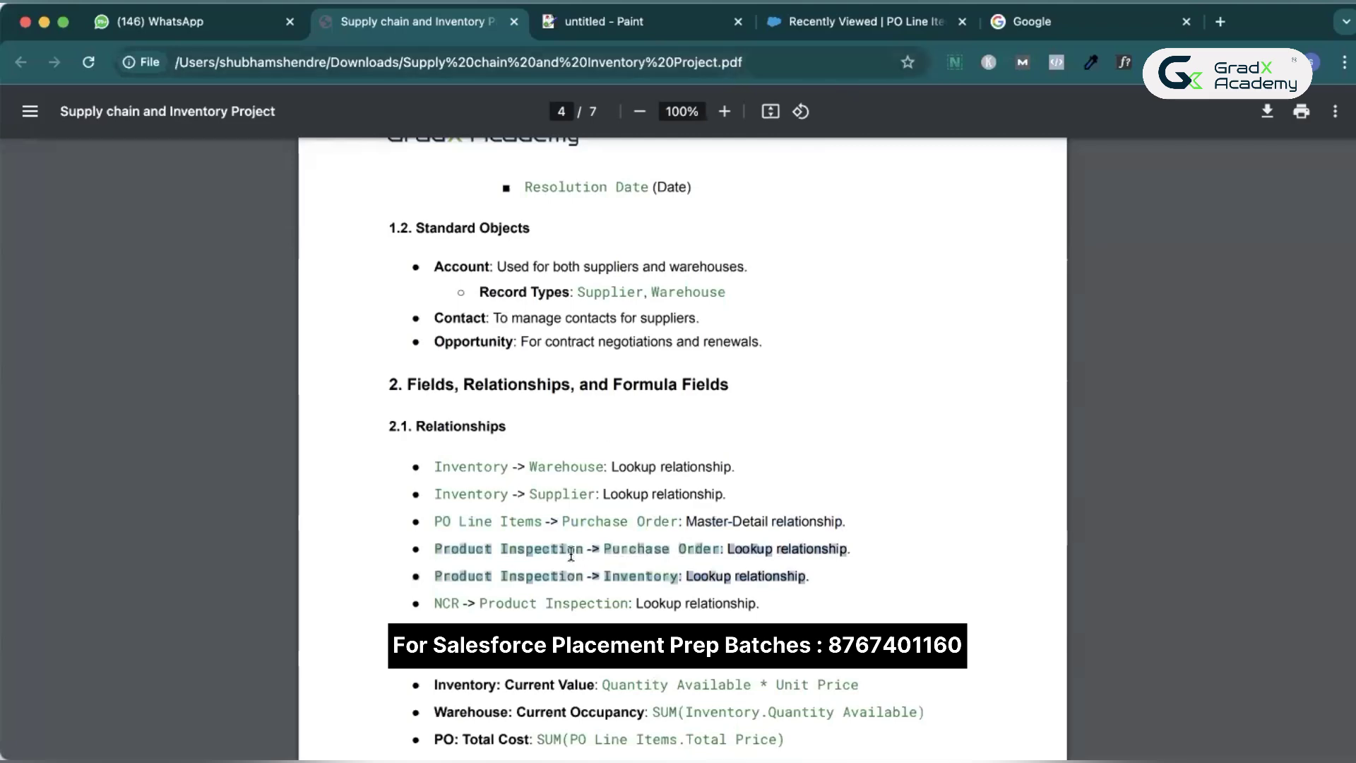
left_click(877, 13)
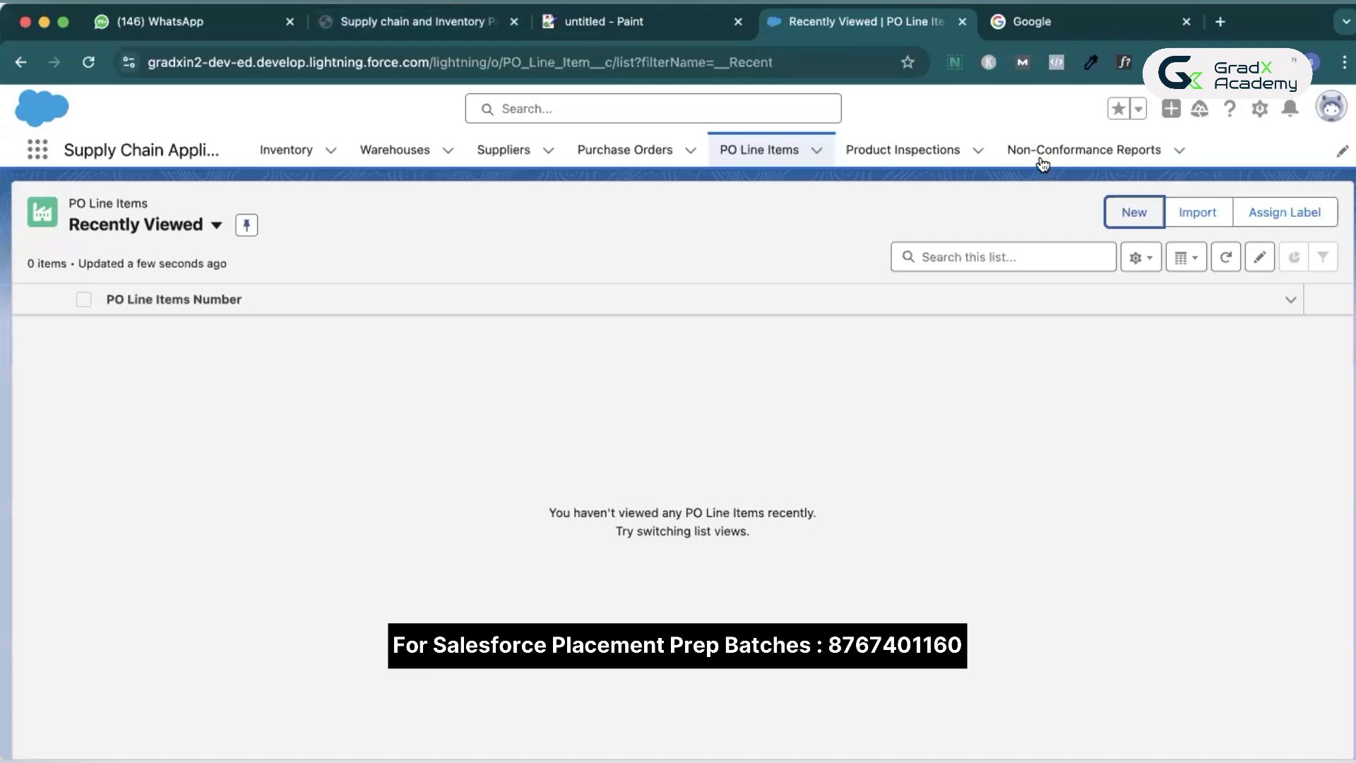
left_click(902, 150)
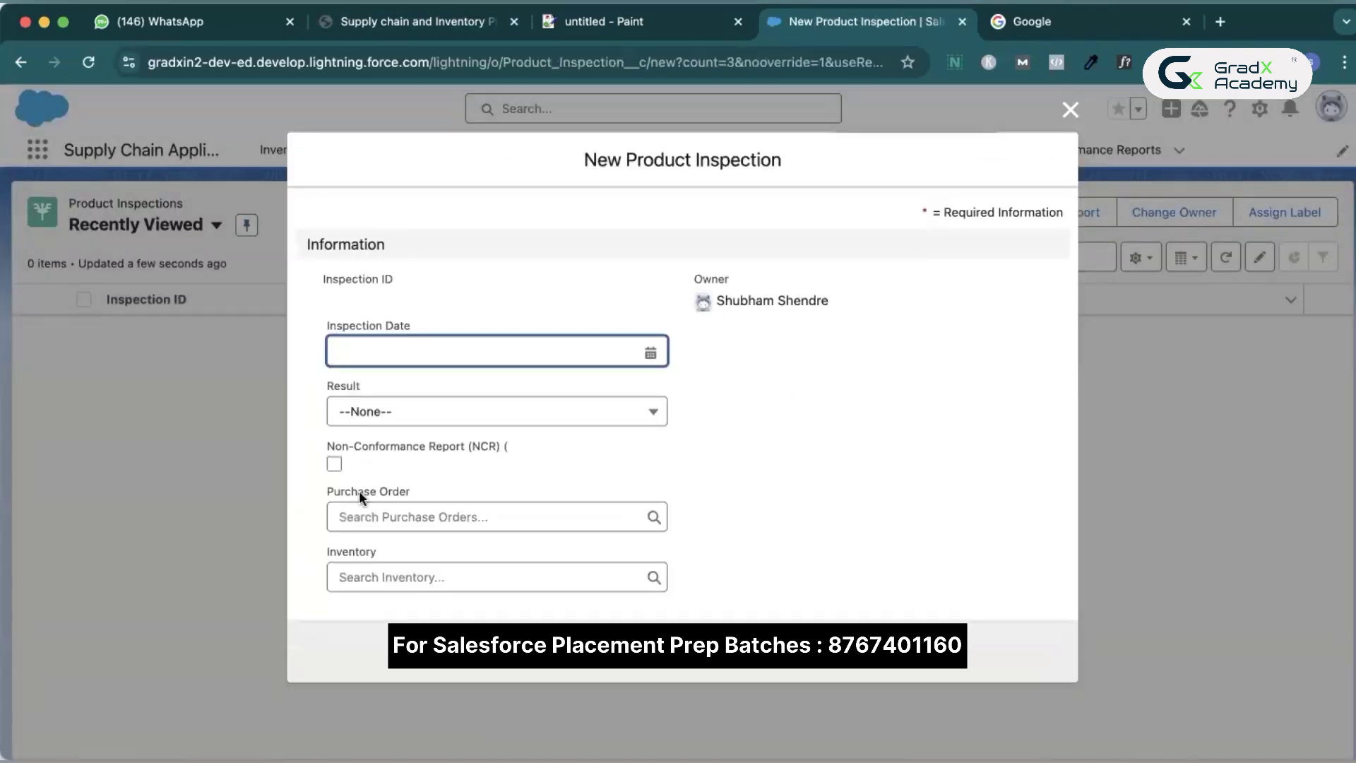
left_click(372, 494)
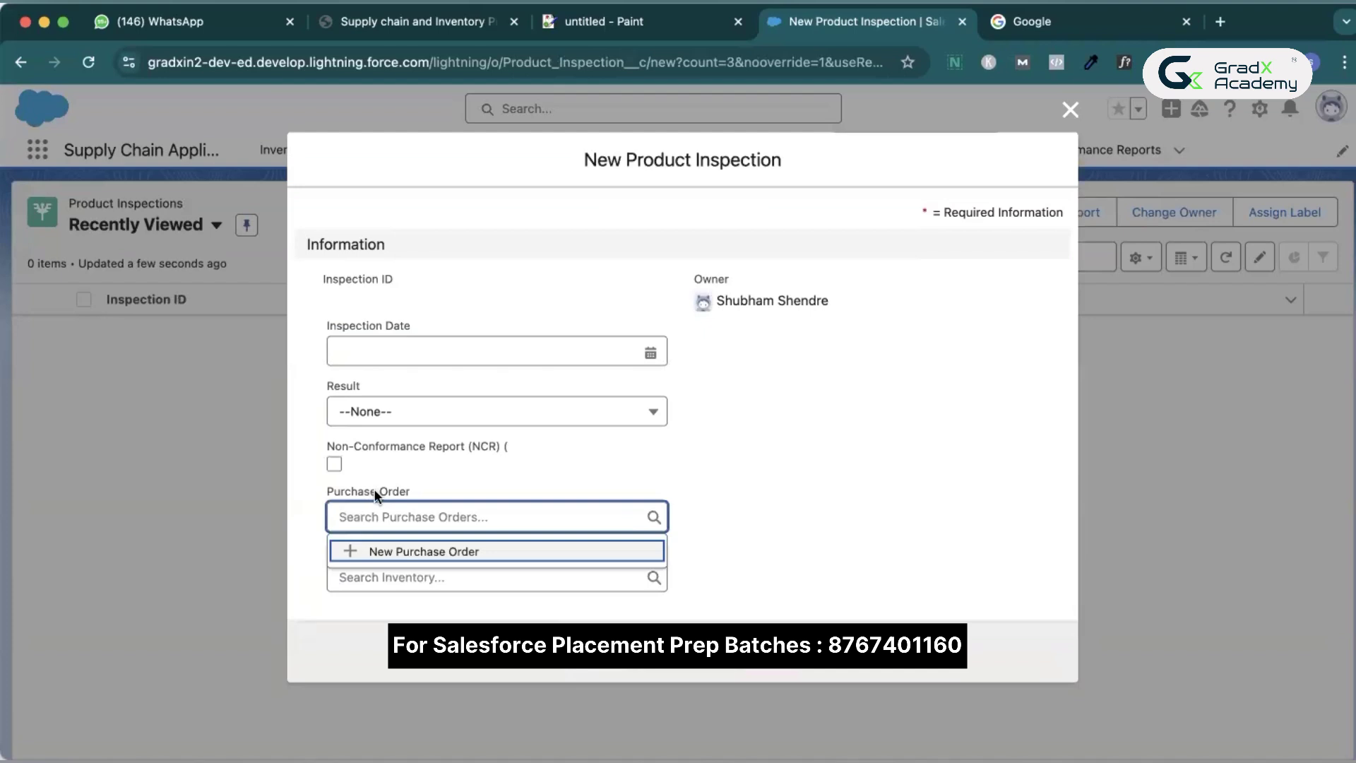
left_click(322, 549)
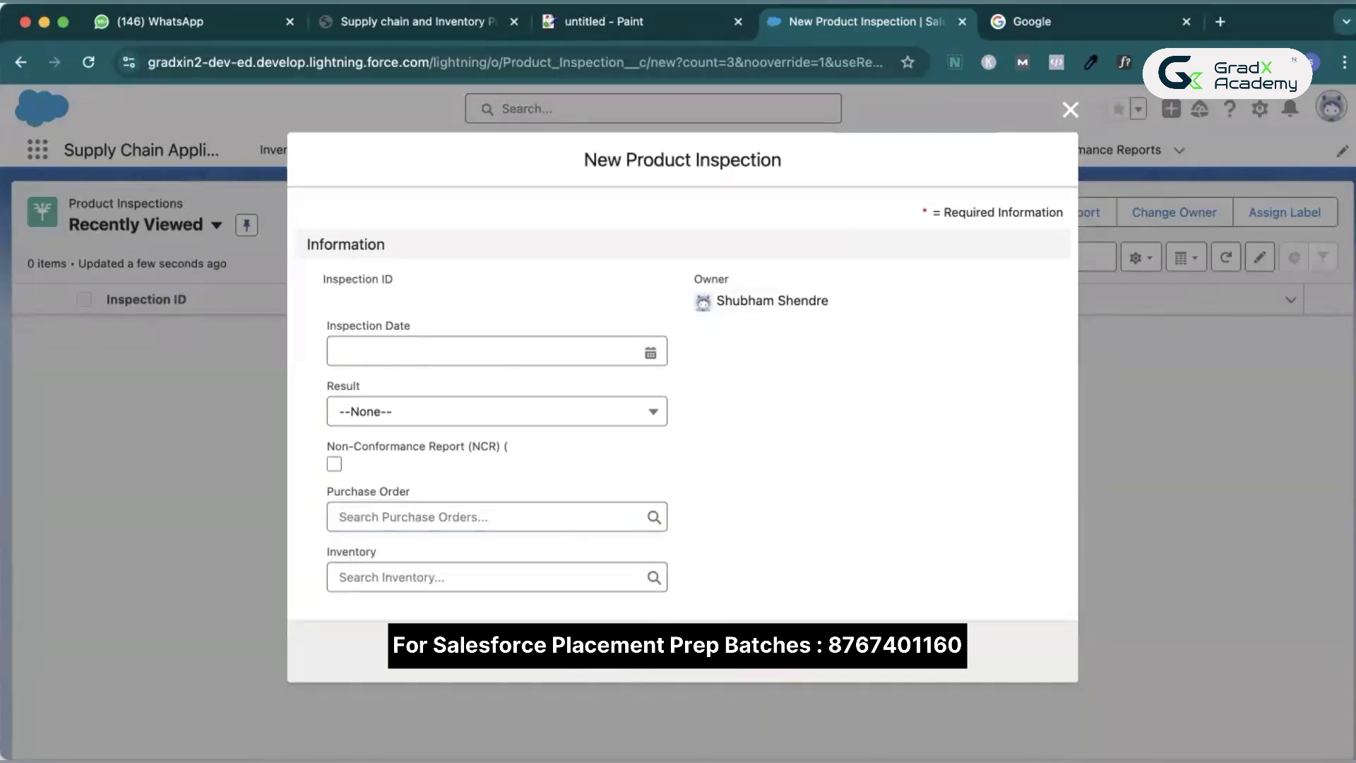
key("Escape")
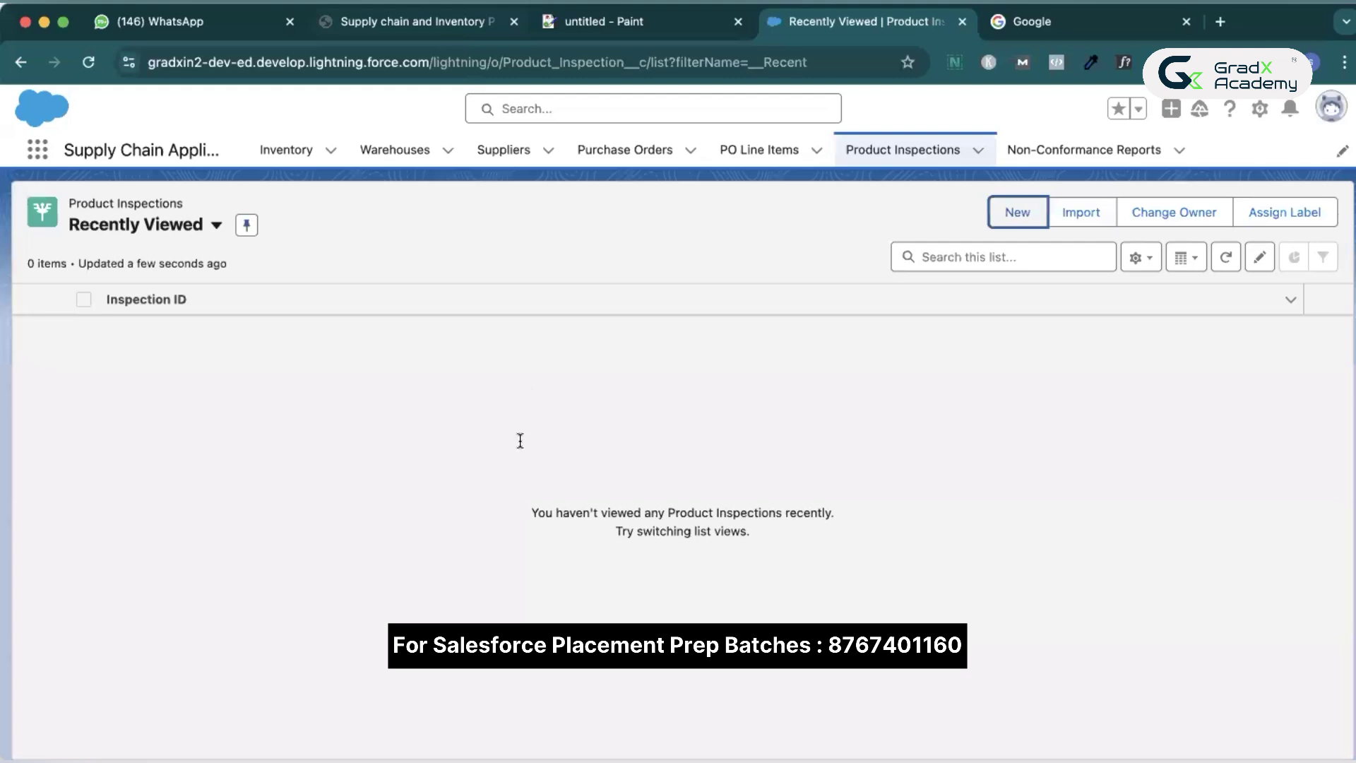
- Check the PDF's NCR relationship against the Product Inspection lookup on a new Non-Conformance Report form, and close the form
key("super+2")
triple_click(485, 510)
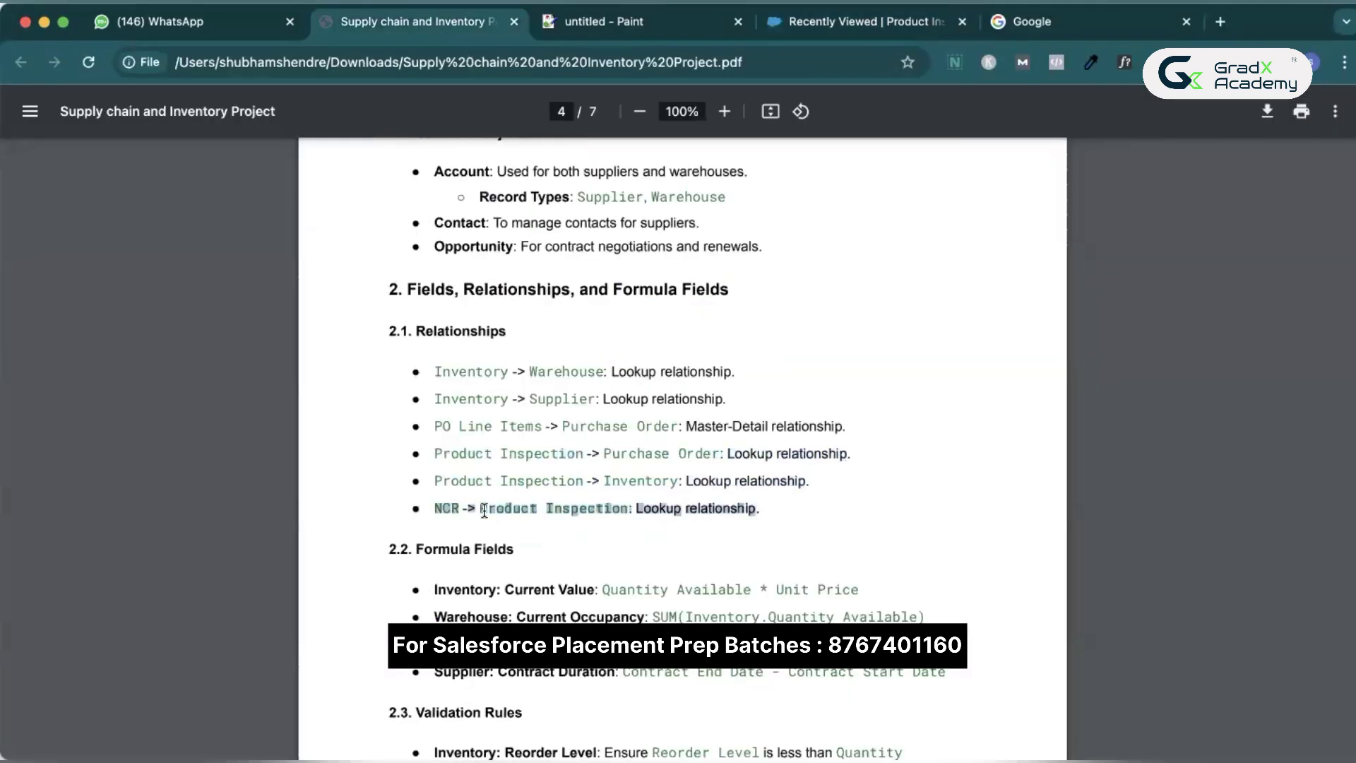
left_click(832, 26)
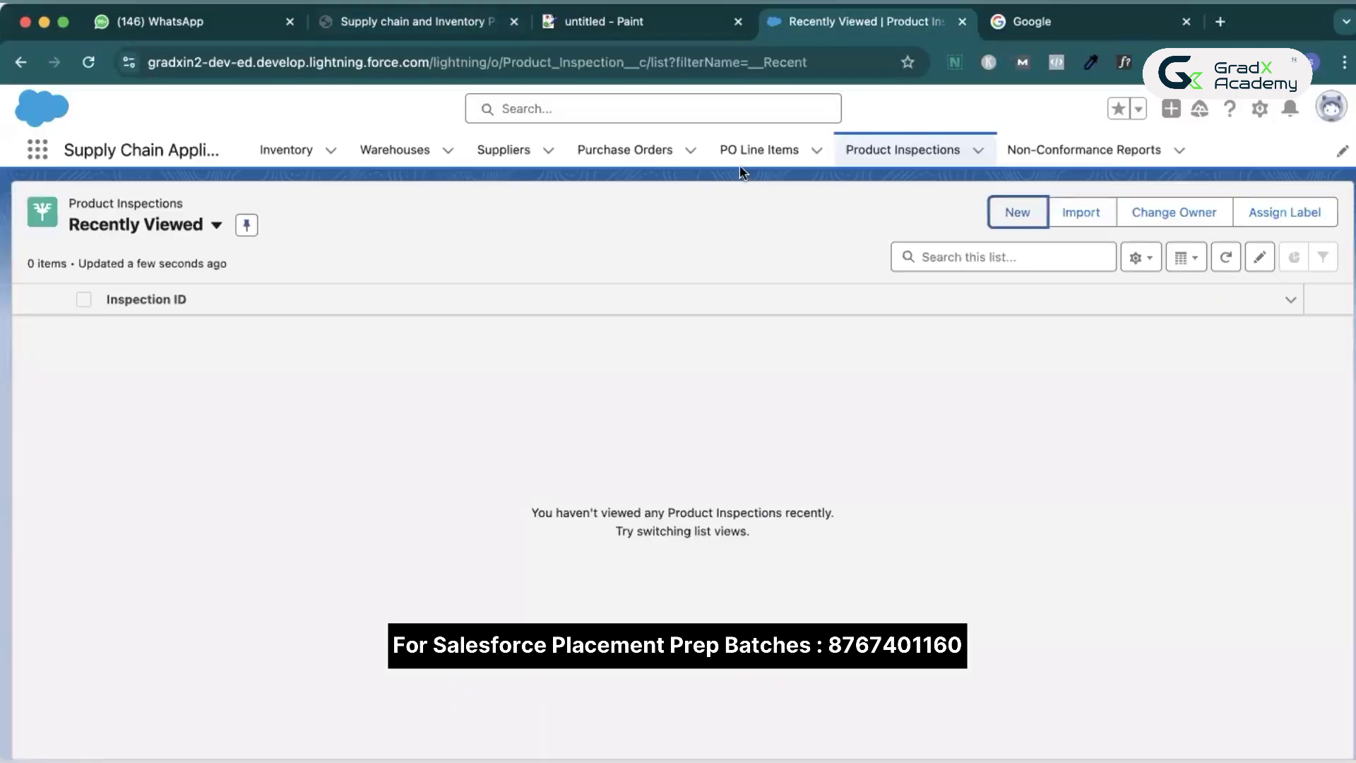
left_click(1057, 151)
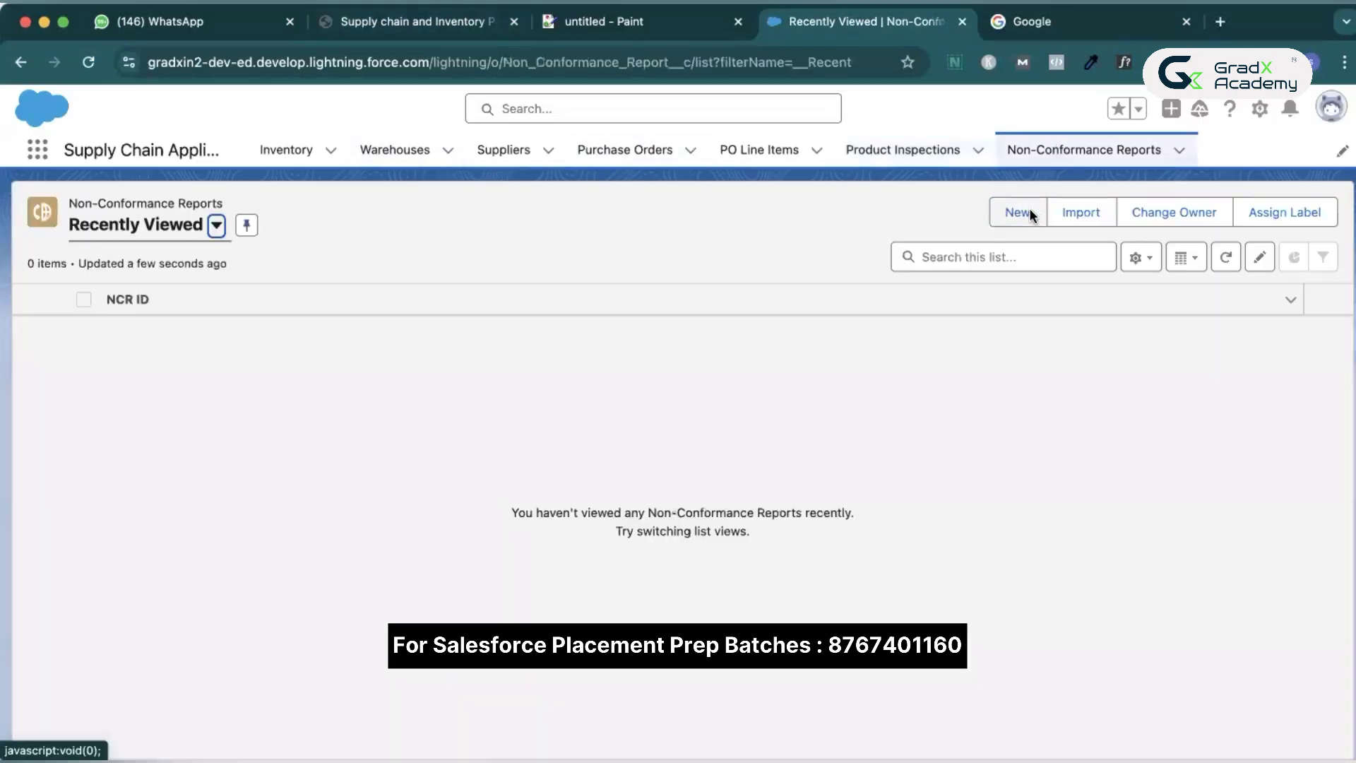
left_click(1028, 210)
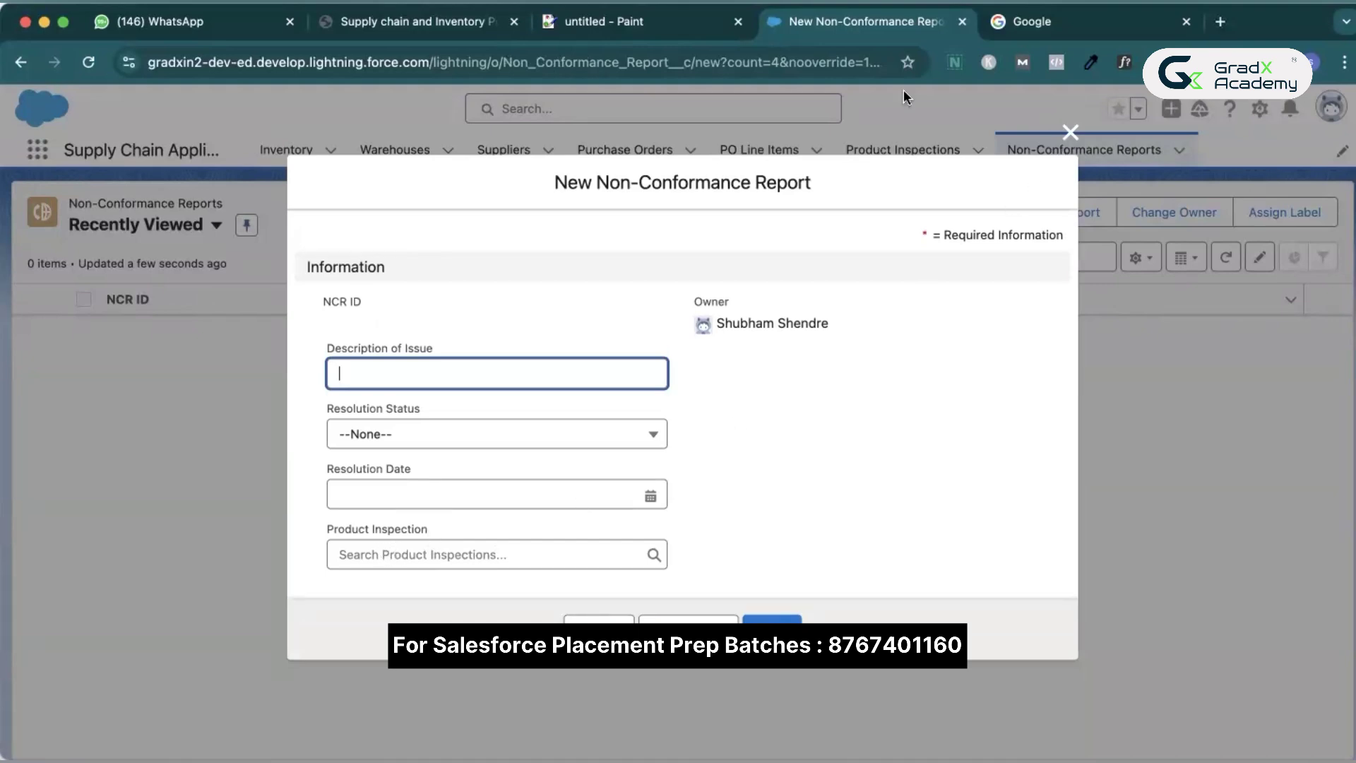
left_click(1070, 132)
- Return to the project PDF and review its formula field, validation rule, and flow and automation requirements
left_click(431, 22)
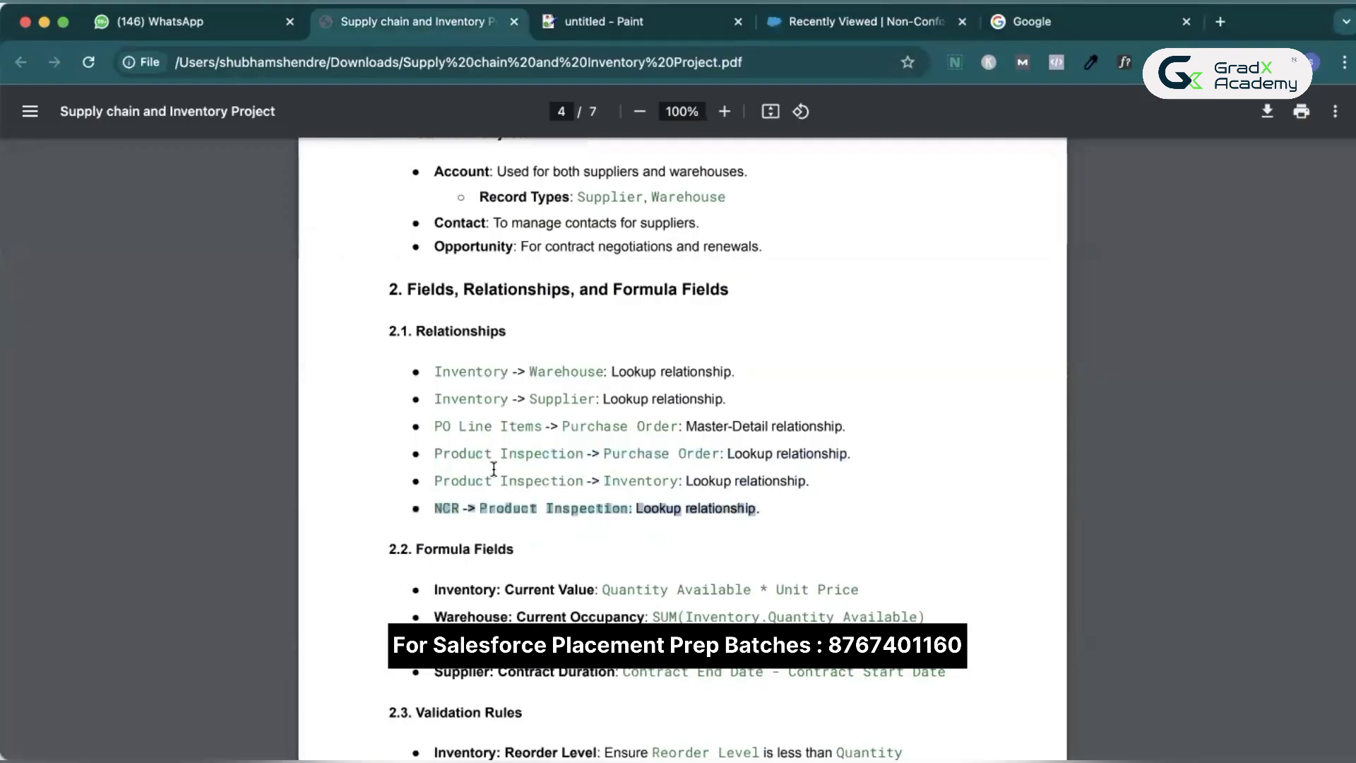
scroll(494, 469, "down", 4)
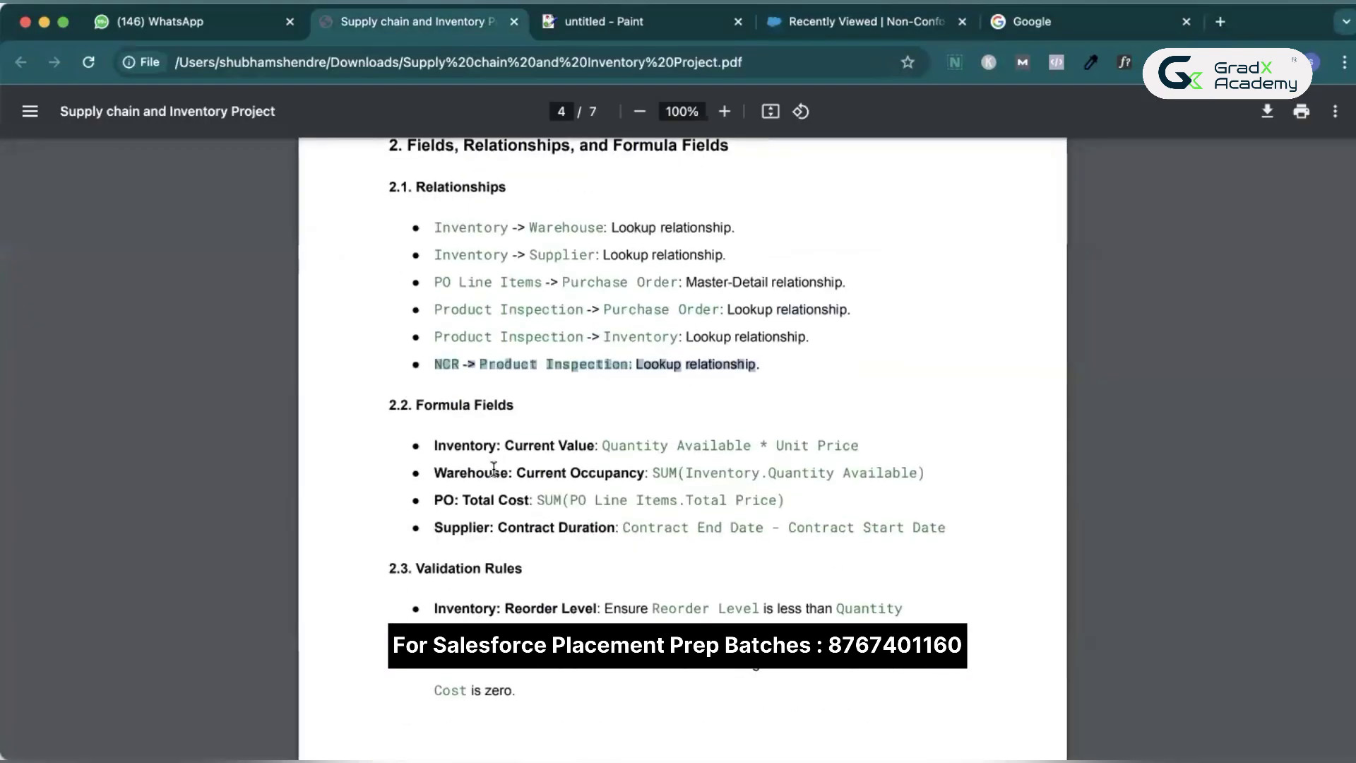
scroll(494, 469, "down", 10)
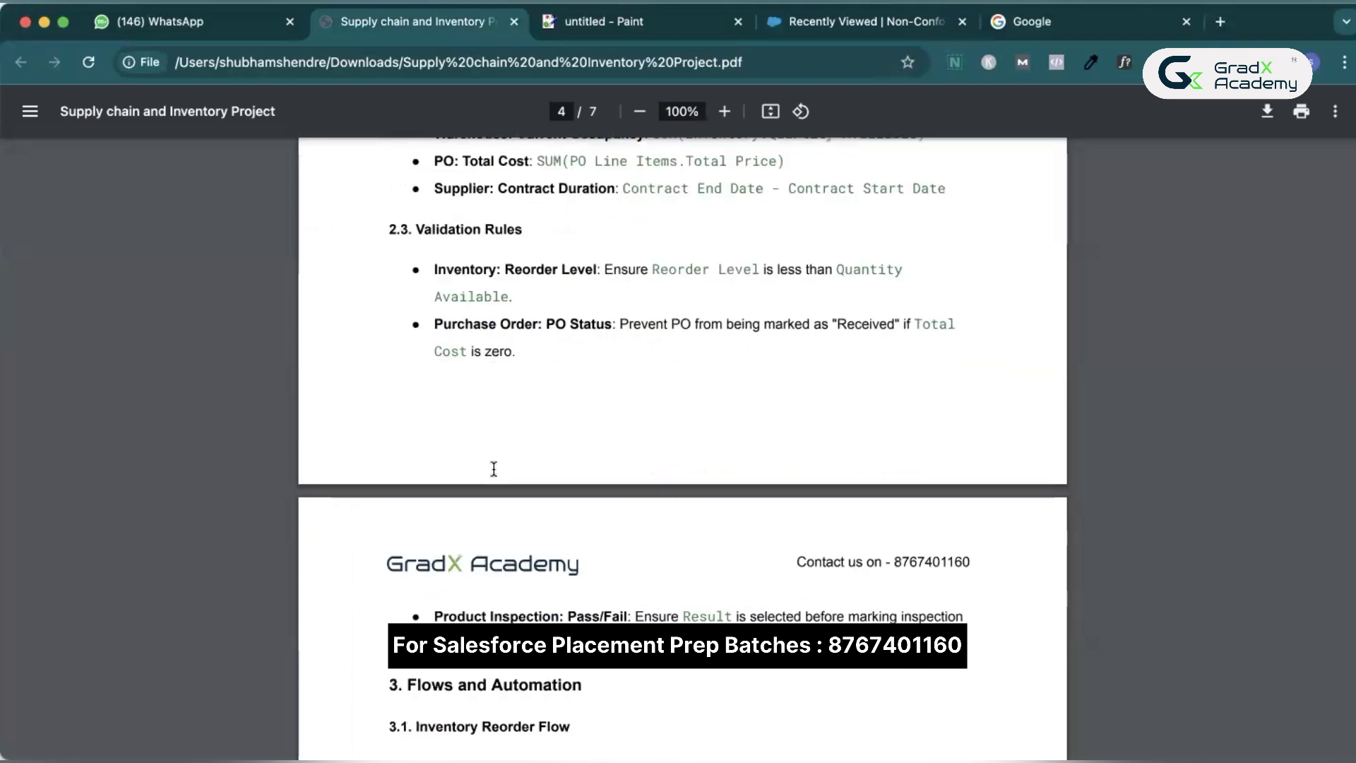
scroll(494, 469, "up", 3)
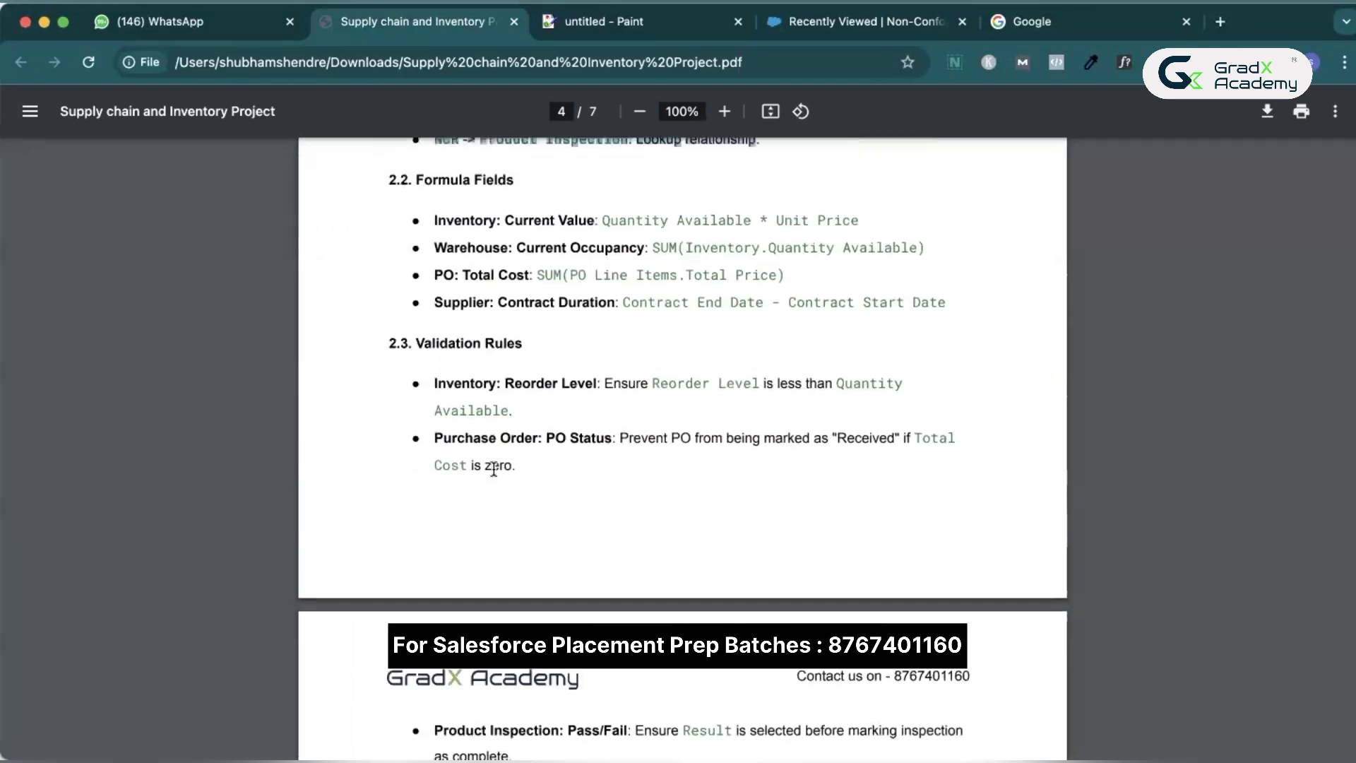
scroll(494, 469, "down", 10)
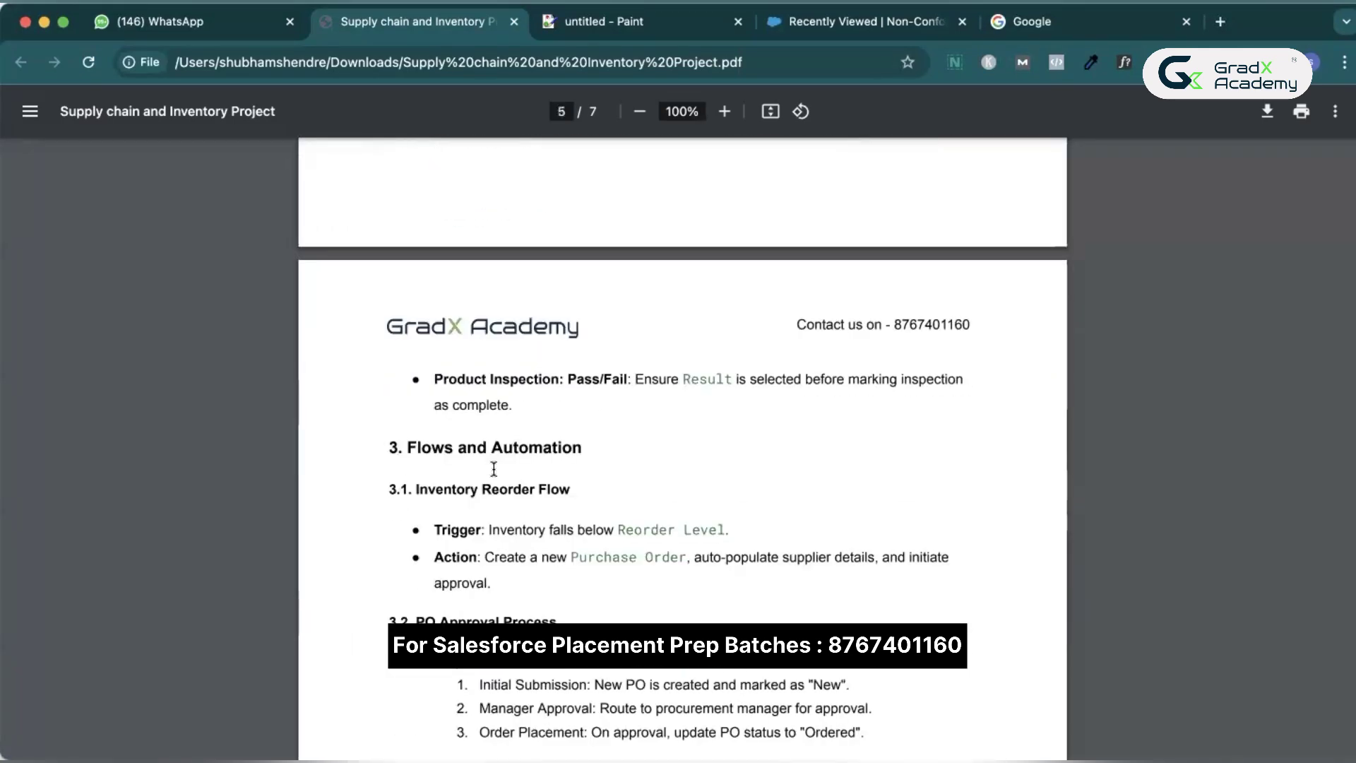
scroll(494, 469, "up", 5)
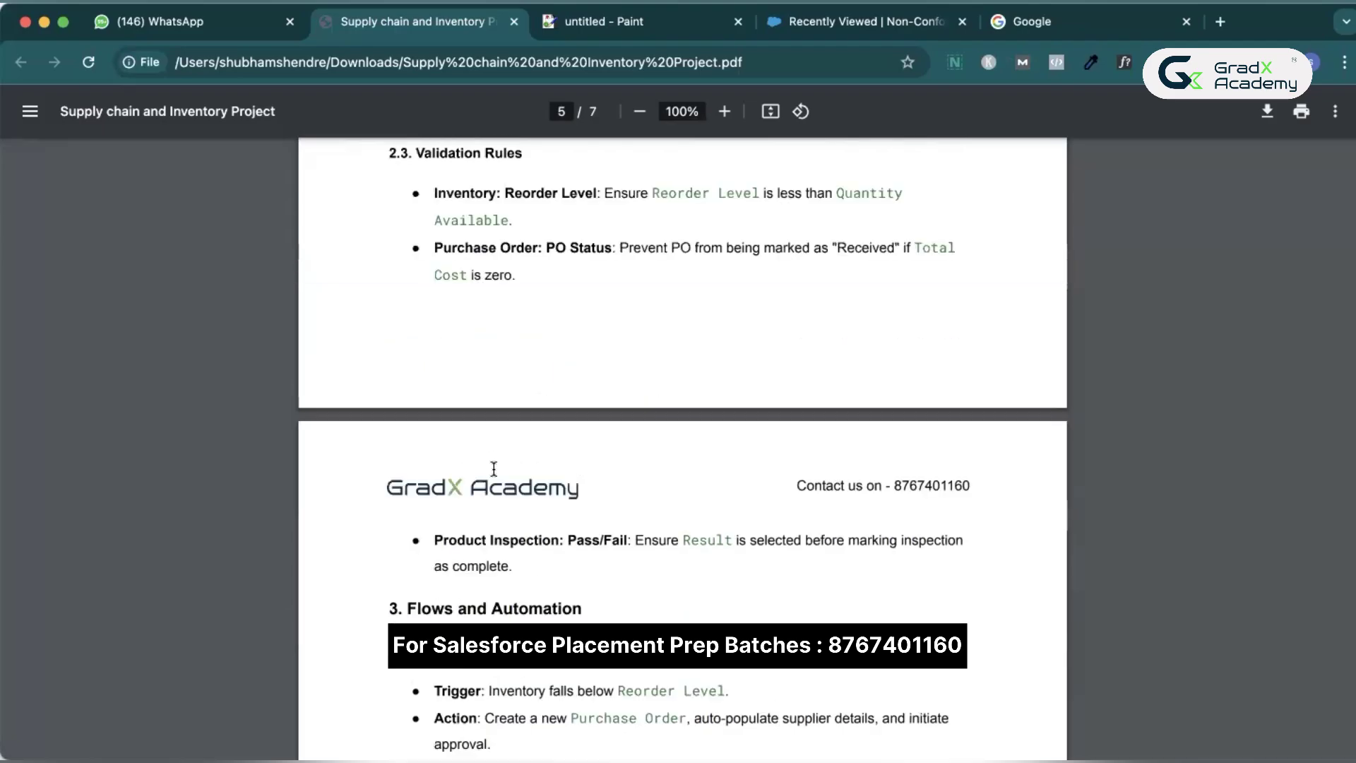